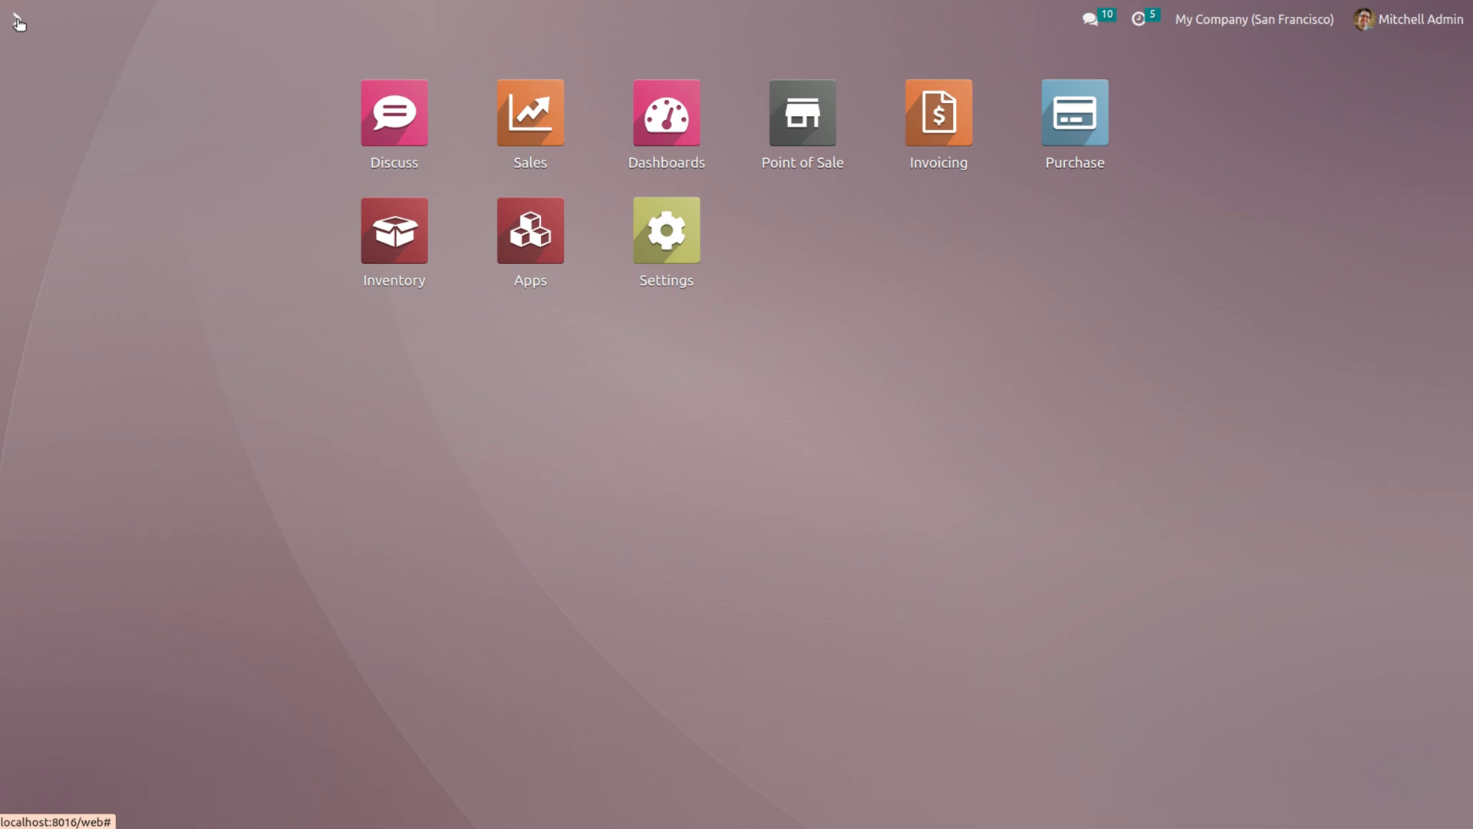
# Step: In Inventory Settings, save the picking policy 'Ship products as soon as available, with back orders'
pyautogui.click(387, 247)
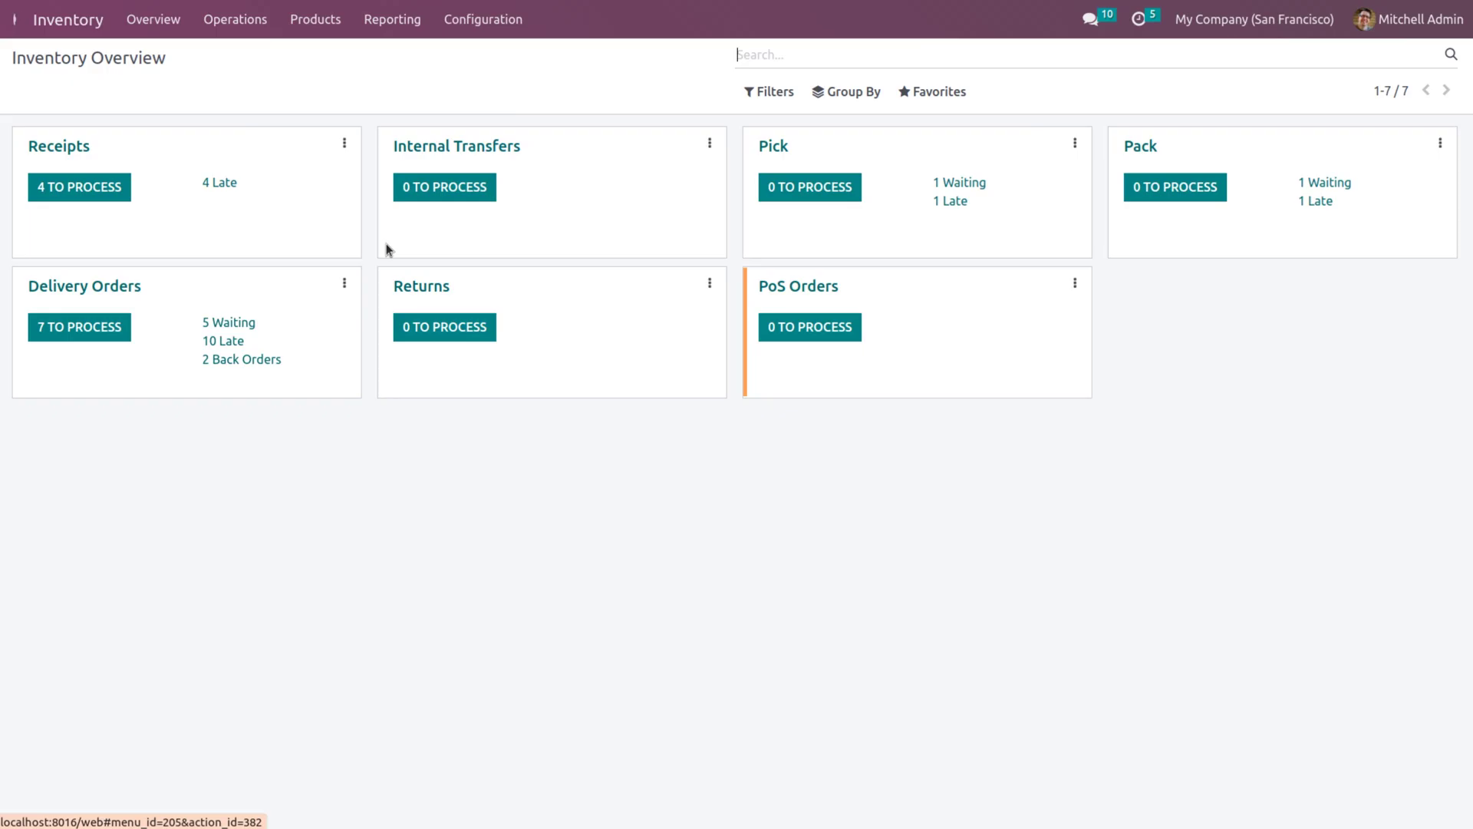
pyautogui.click(507, 20)
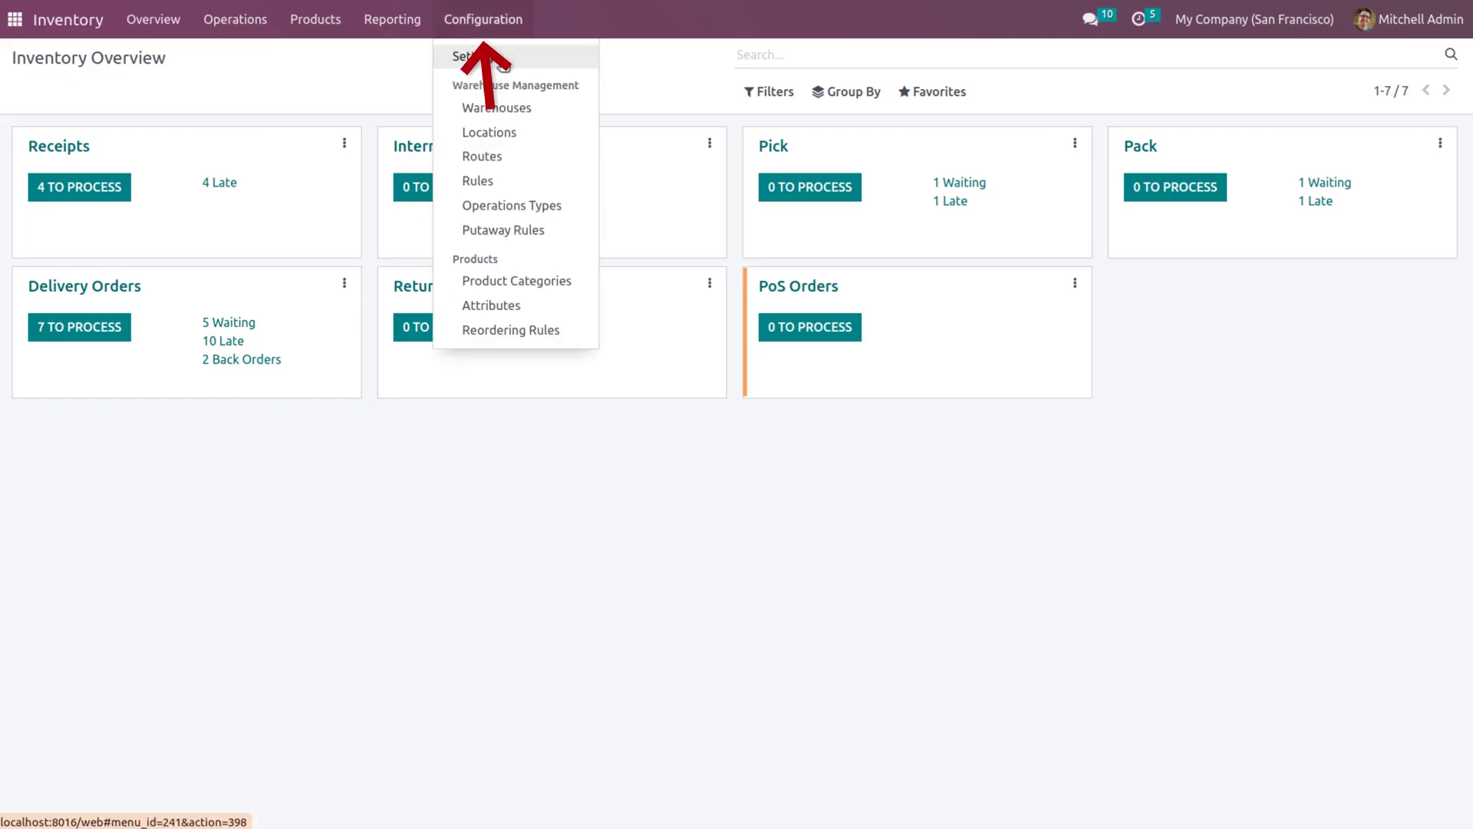
pyautogui.click(502, 62)
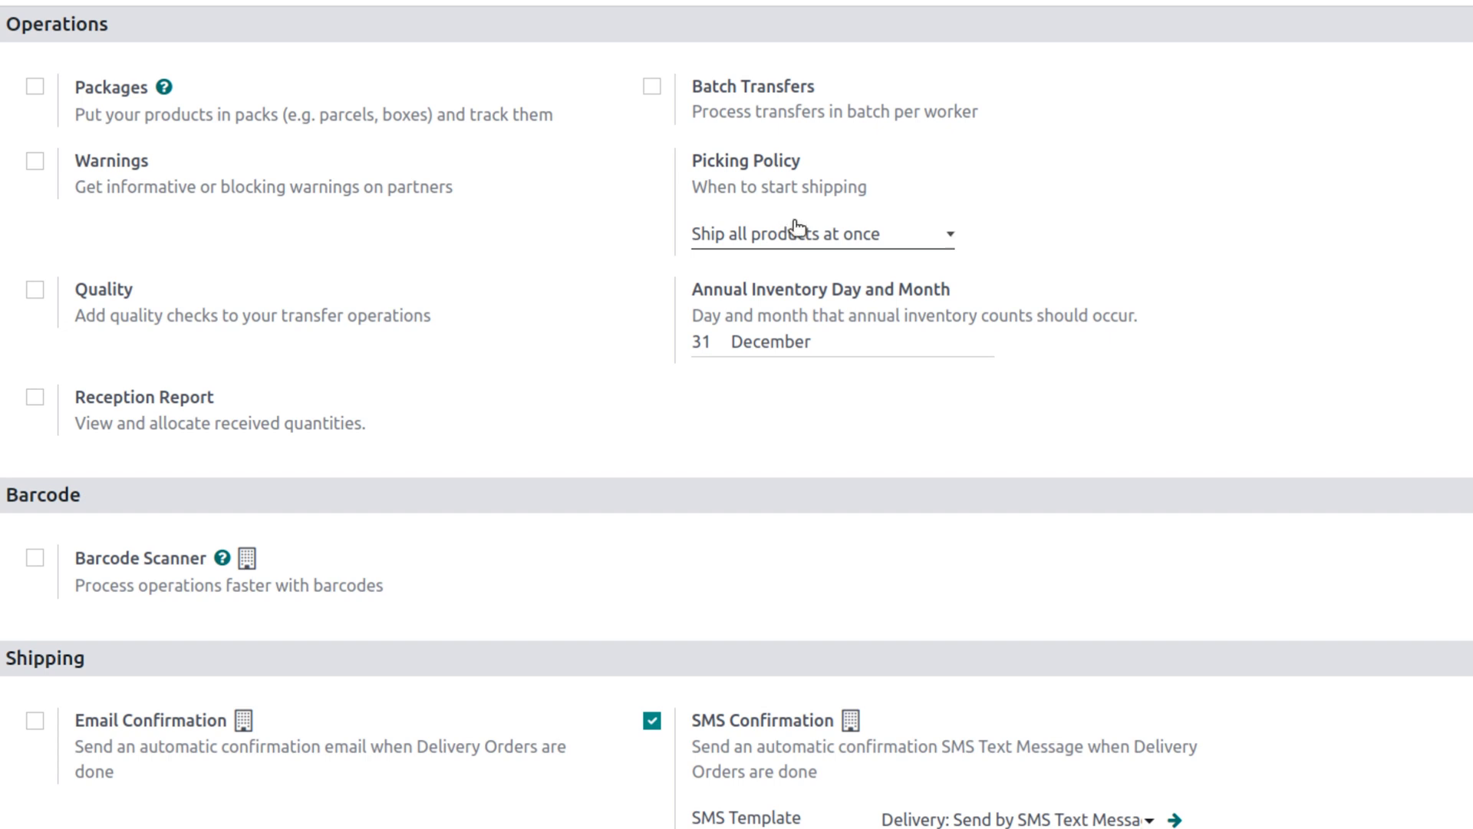
pyautogui.click(797, 235)
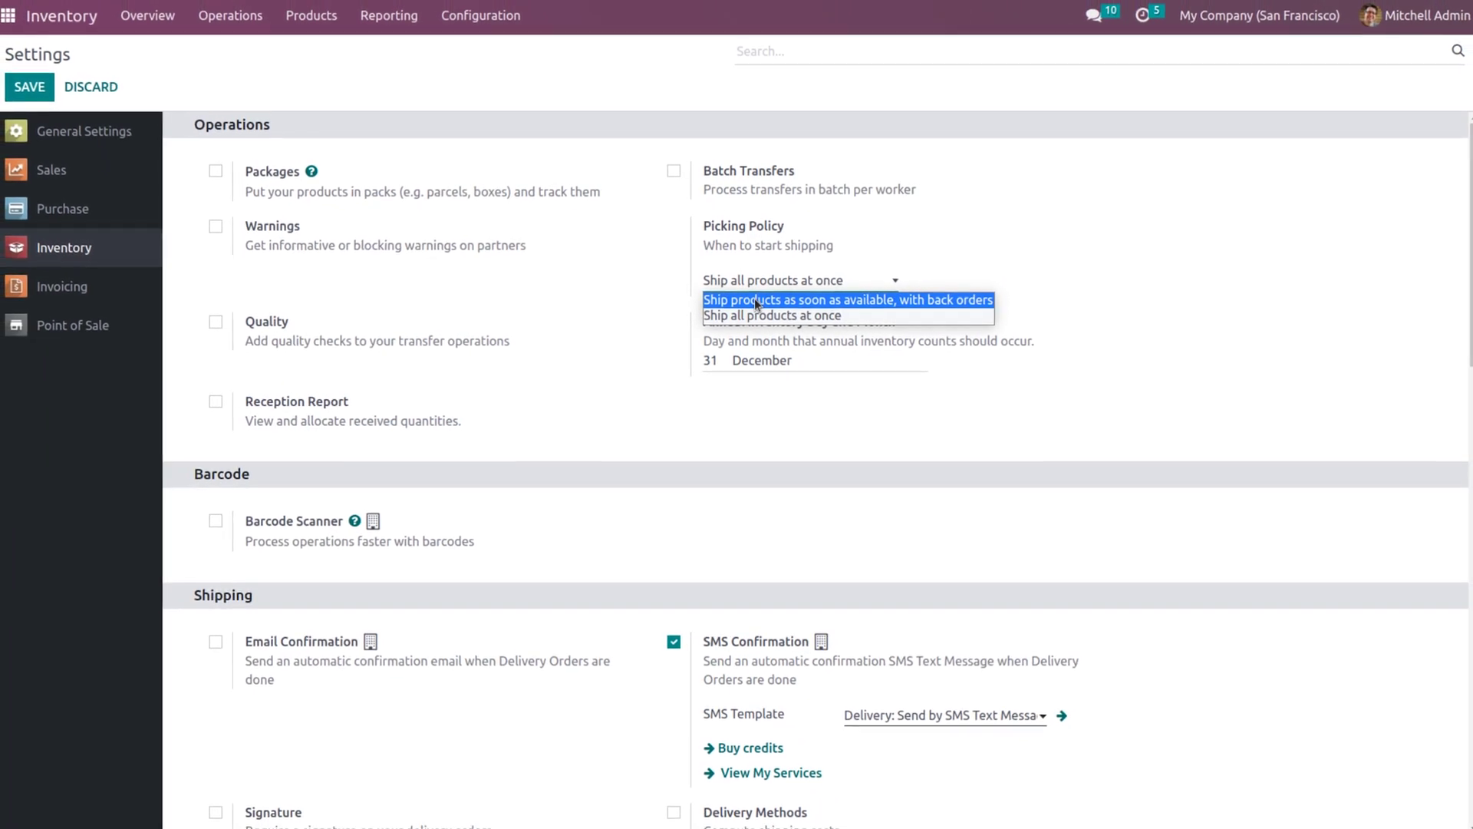
pyautogui.click(756, 301)
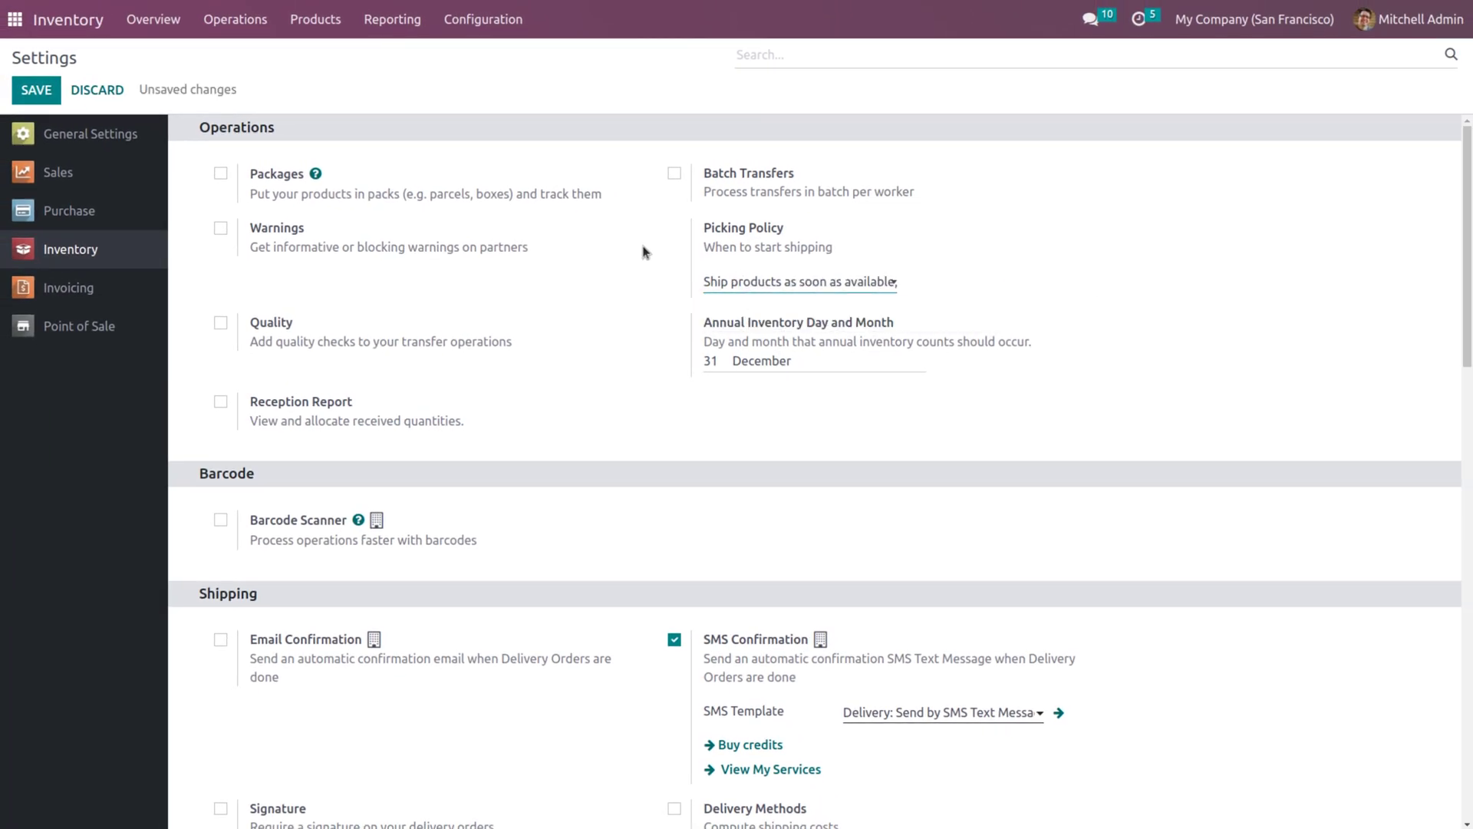
pyautogui.click(25, 88)
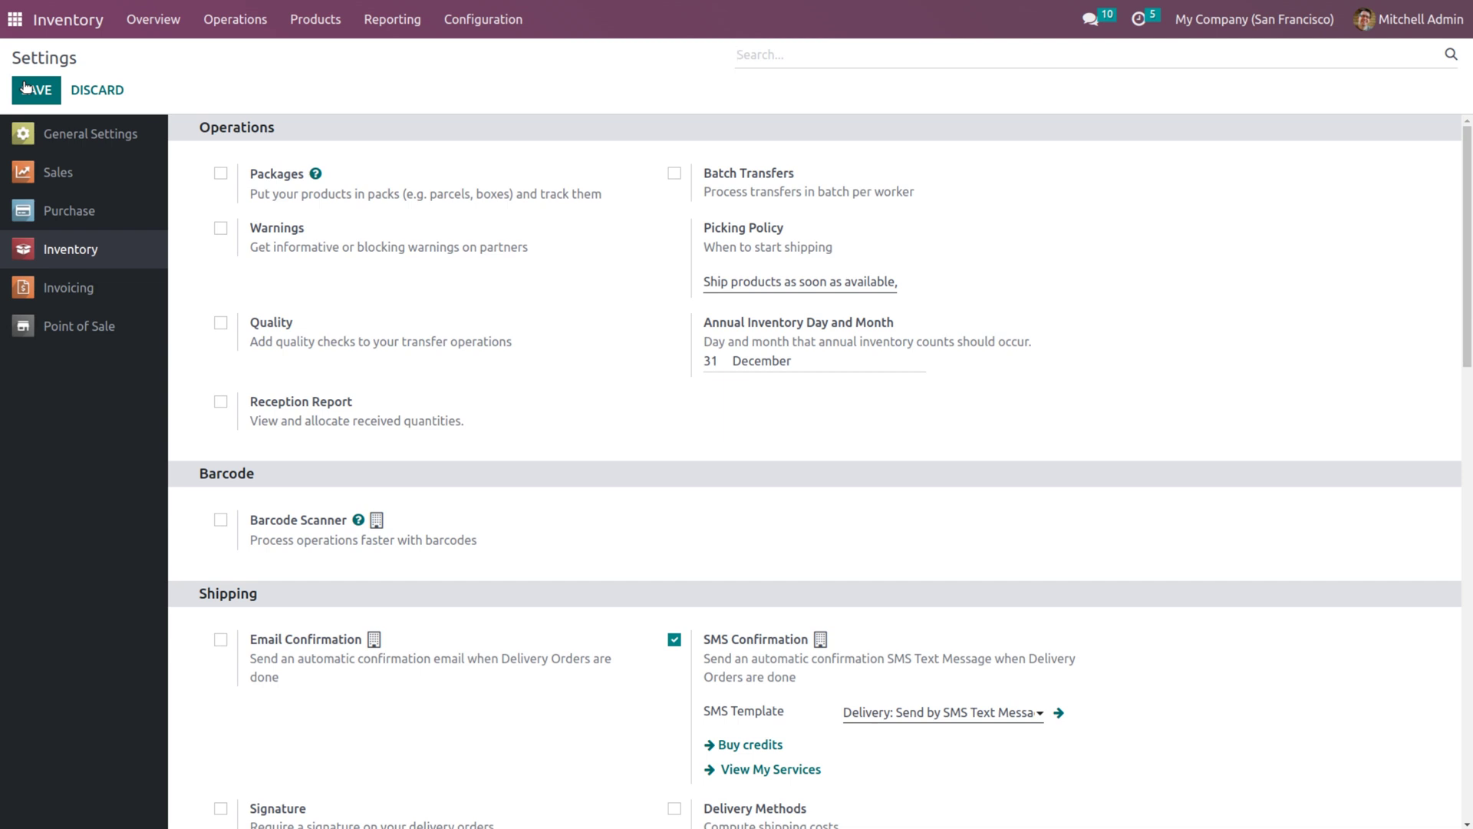
# Step: Create a new favourite product named LAPTOP with a sales price of 100
pyautogui.click(25, 87)
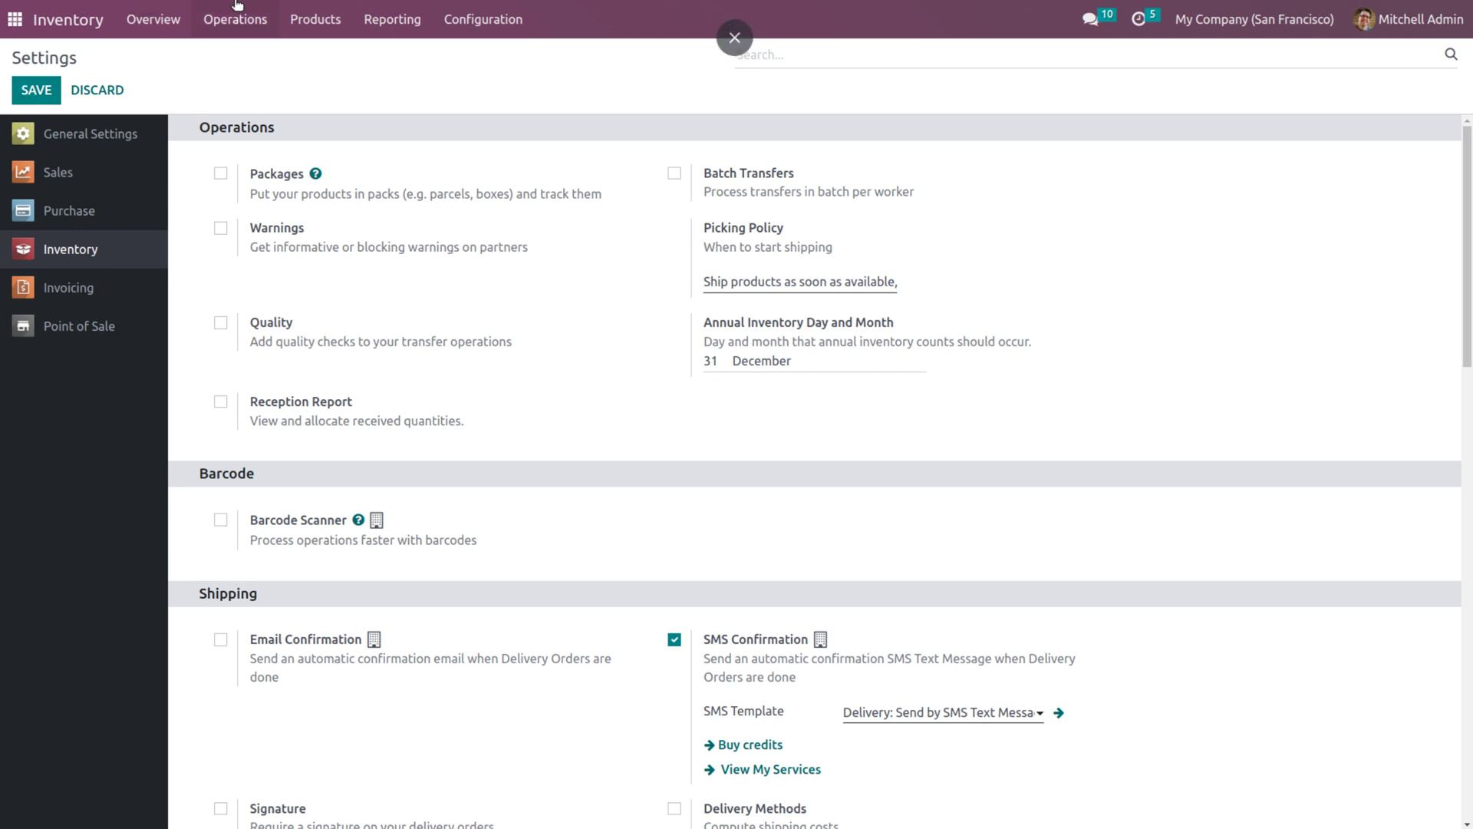
pyautogui.click(312, 23)
pyautogui.click(313, 62)
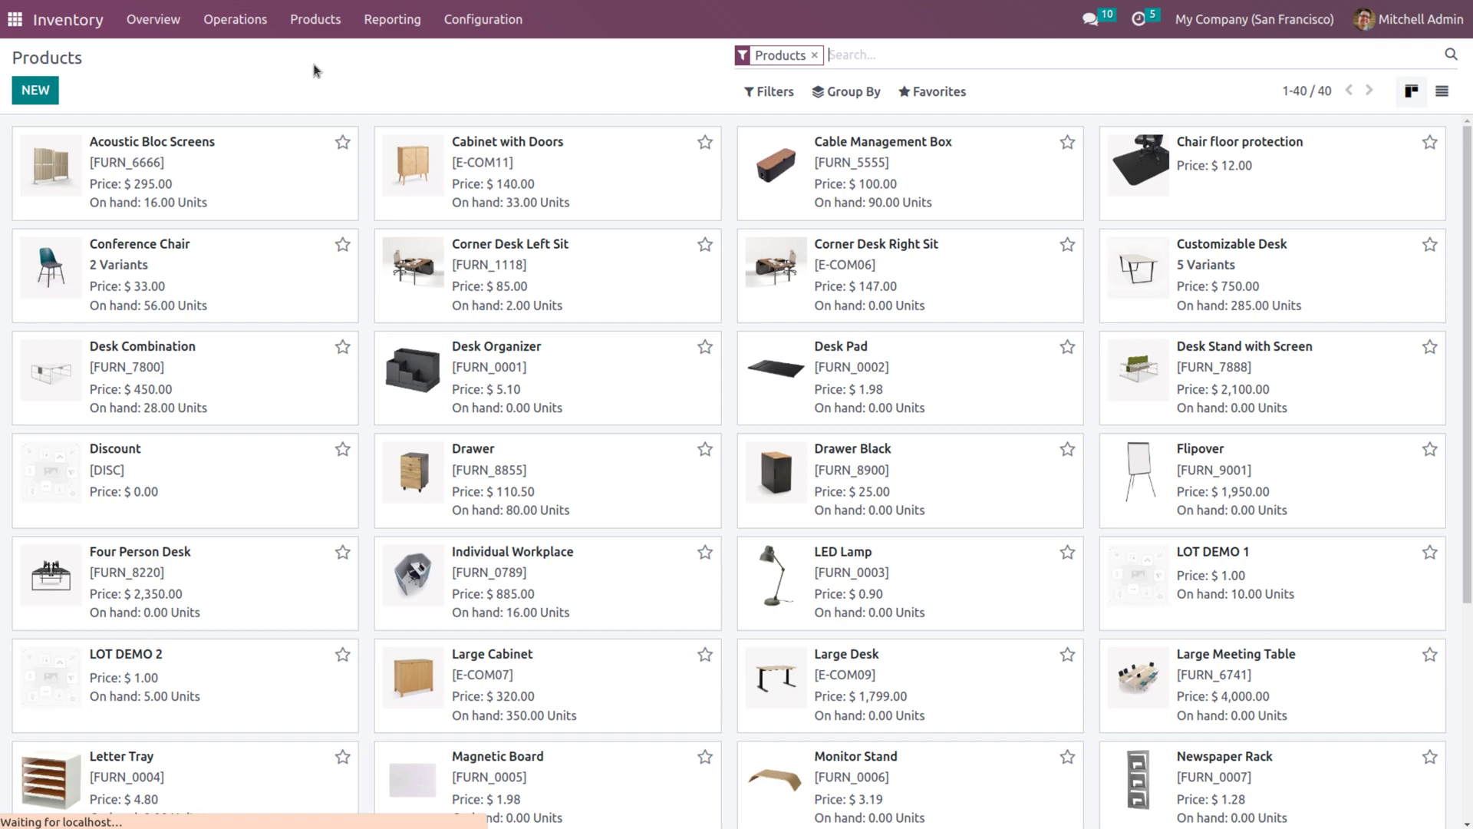
pyautogui.click(30, 91)
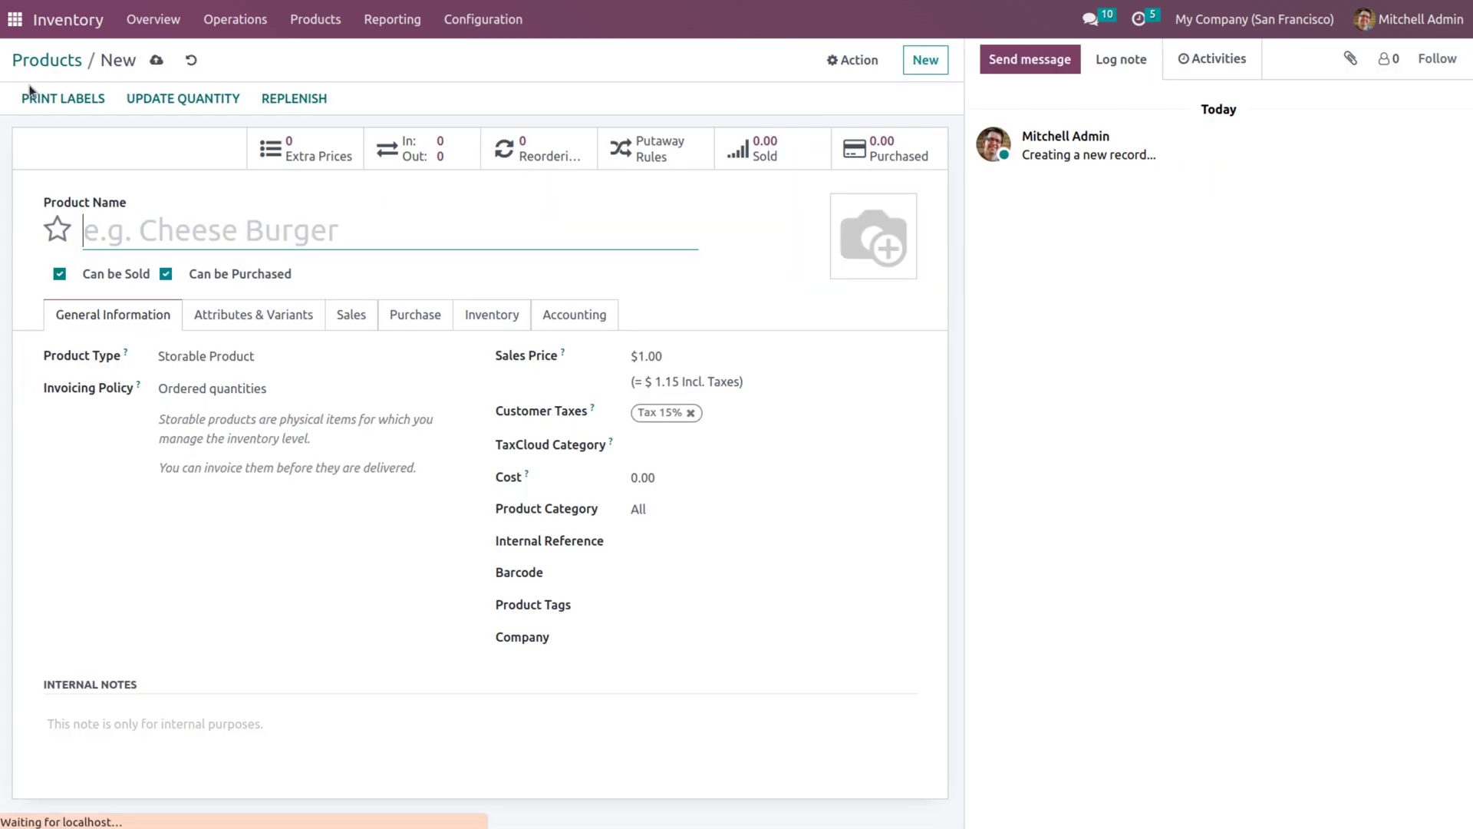
pyautogui.write('LAPTOP')
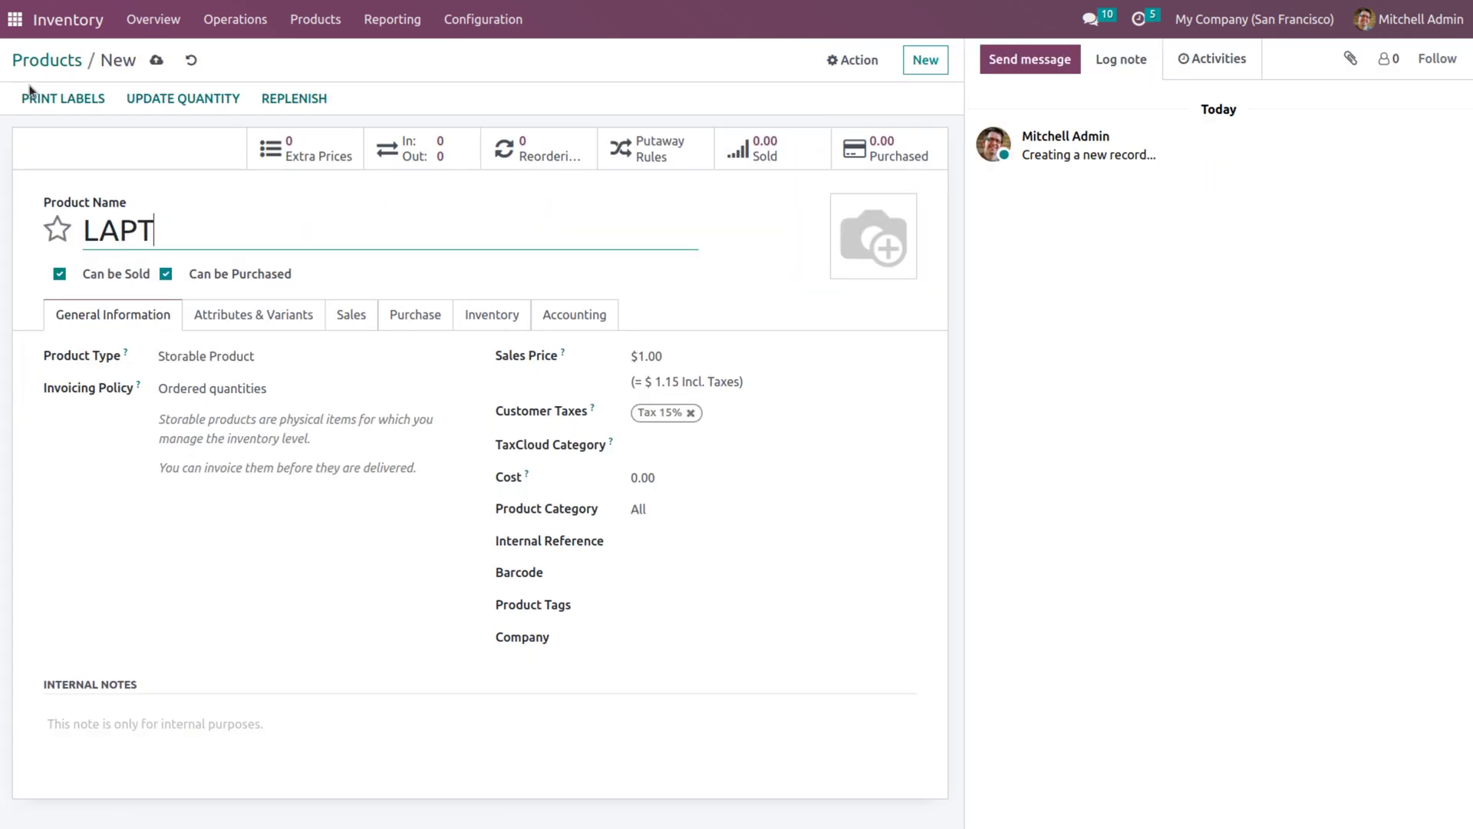
pyautogui.click(63, 228)
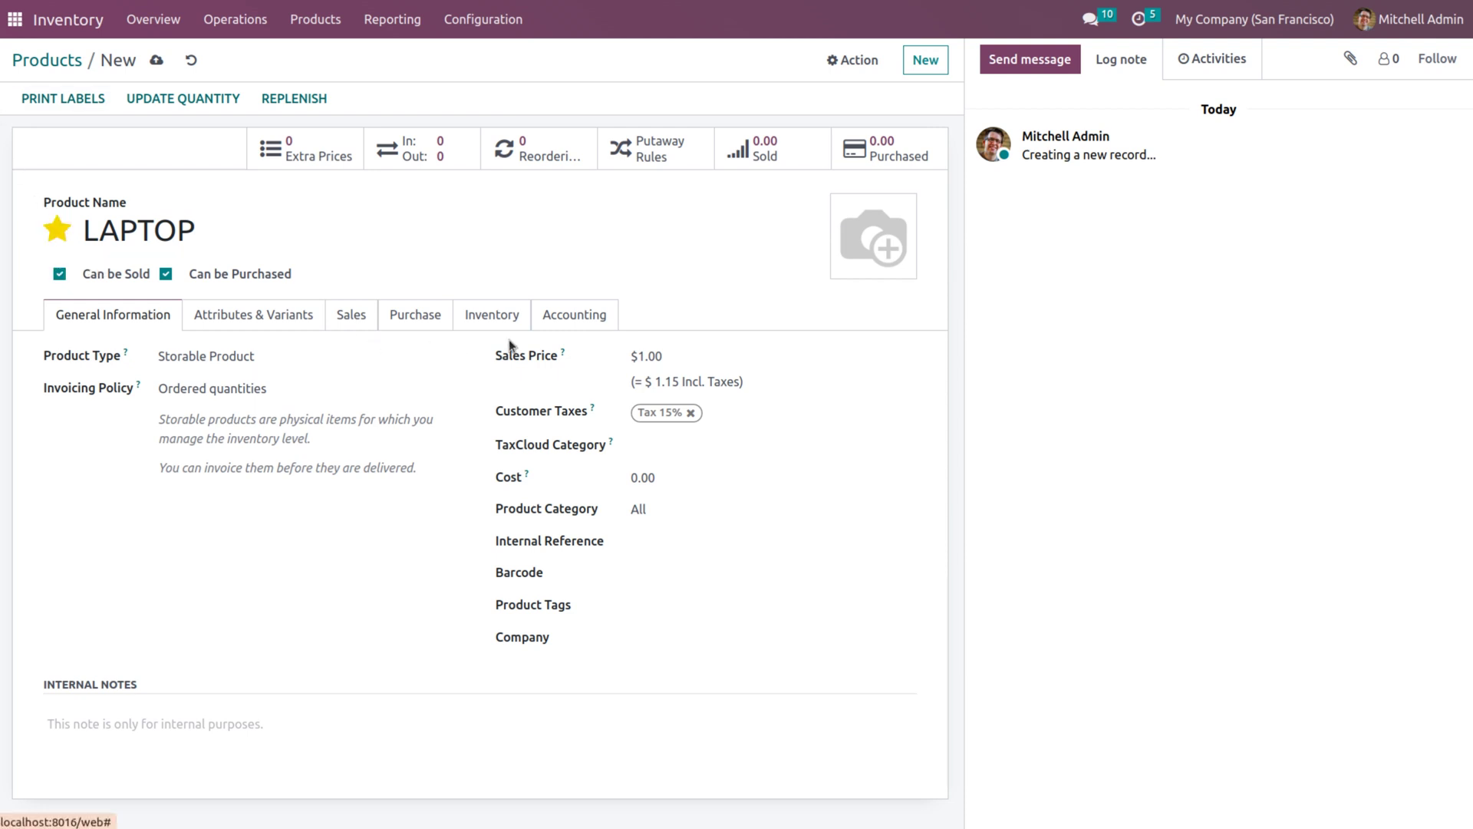
pyautogui.click(689, 360)
pyautogui.press('BackSpace')
pyautogui.press('BackSpace')
pyautogui.press('BackSpace')
pyautogui.press('BackSpace')
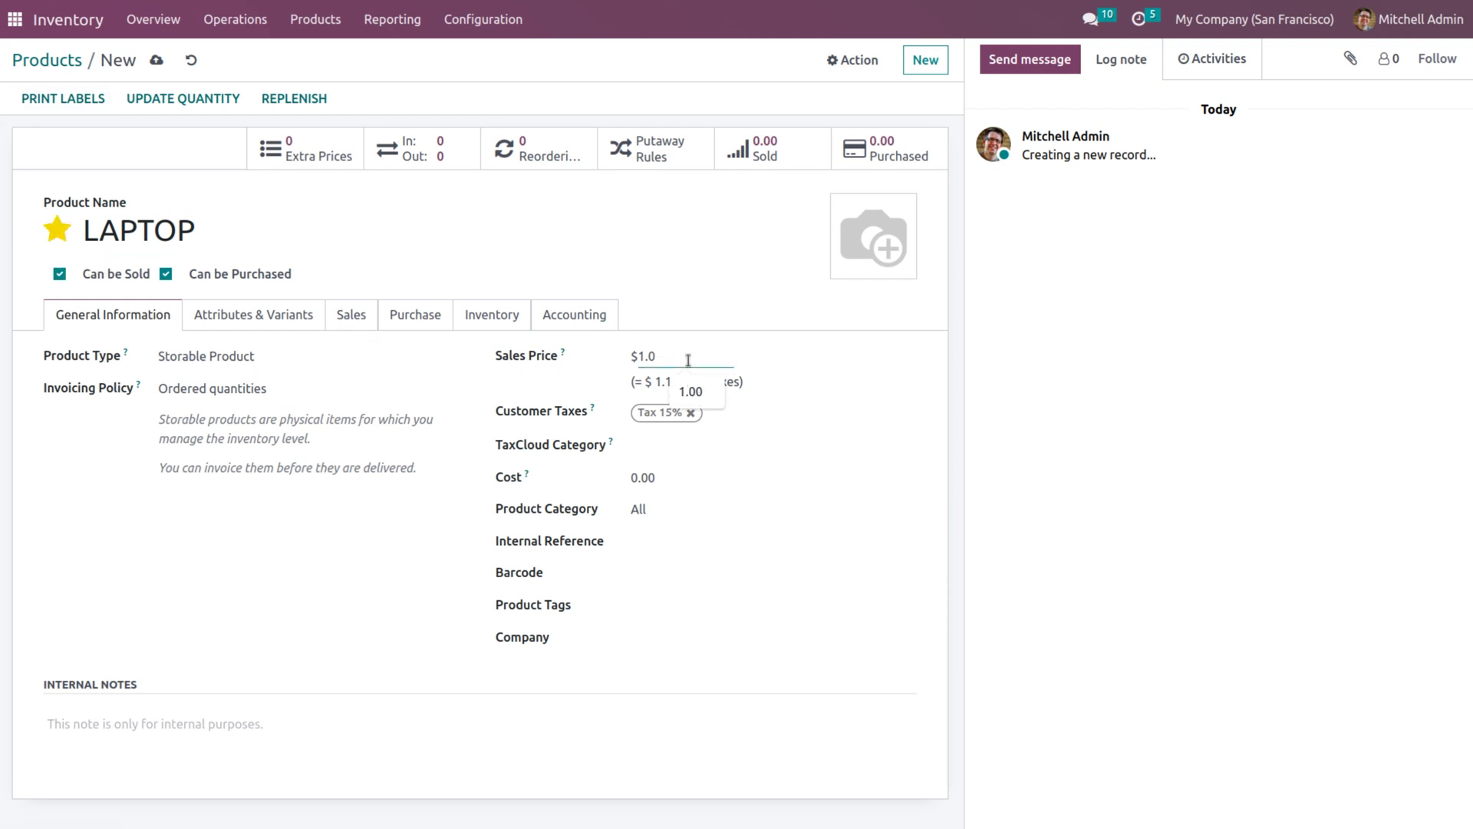
pyautogui.write('100')
# Step: Add vendor Azure Interior at price 80, save, and add a stock count row
pyautogui.click(404, 320)
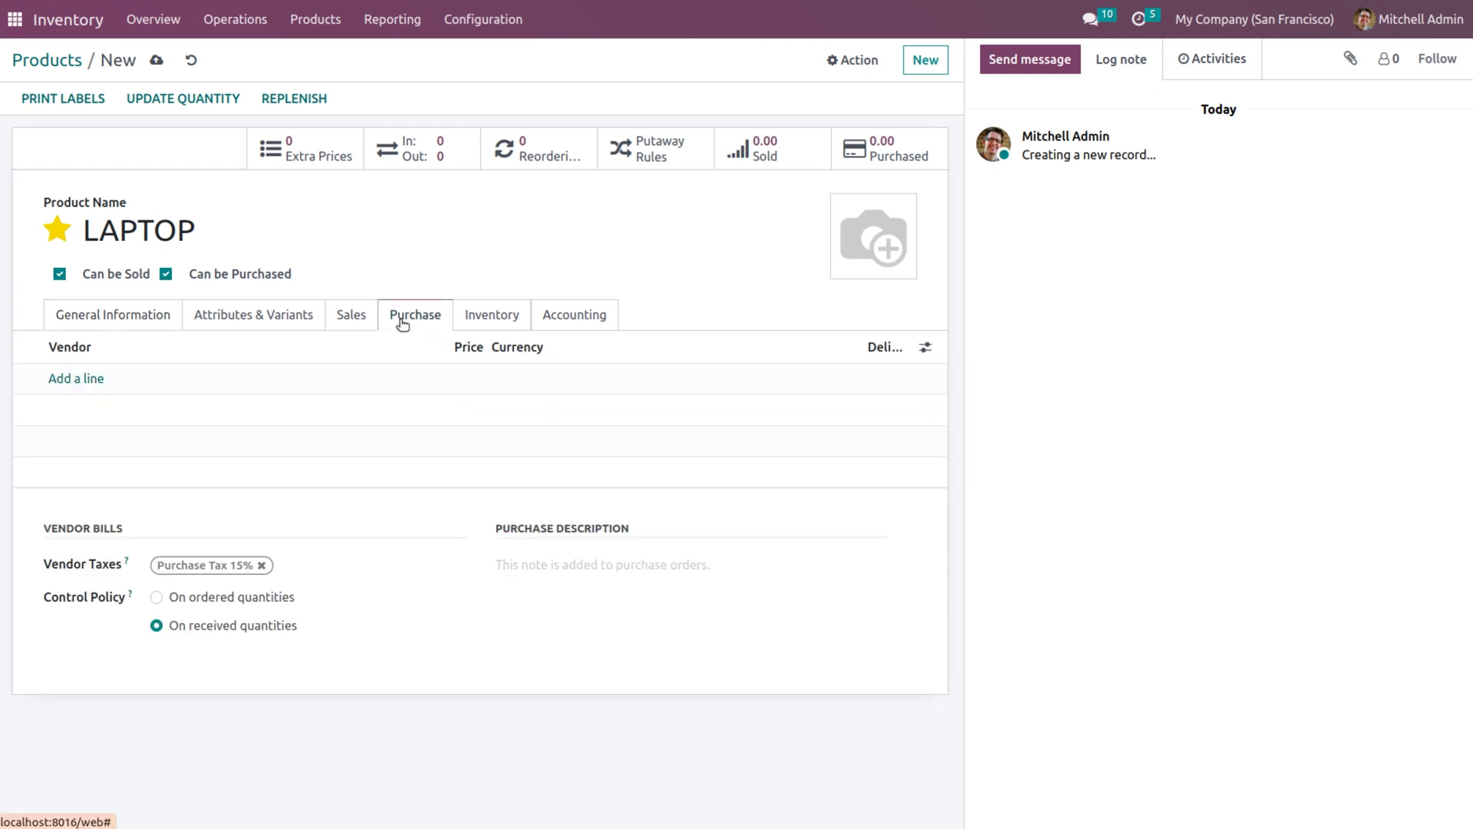
pyautogui.click(89, 379)
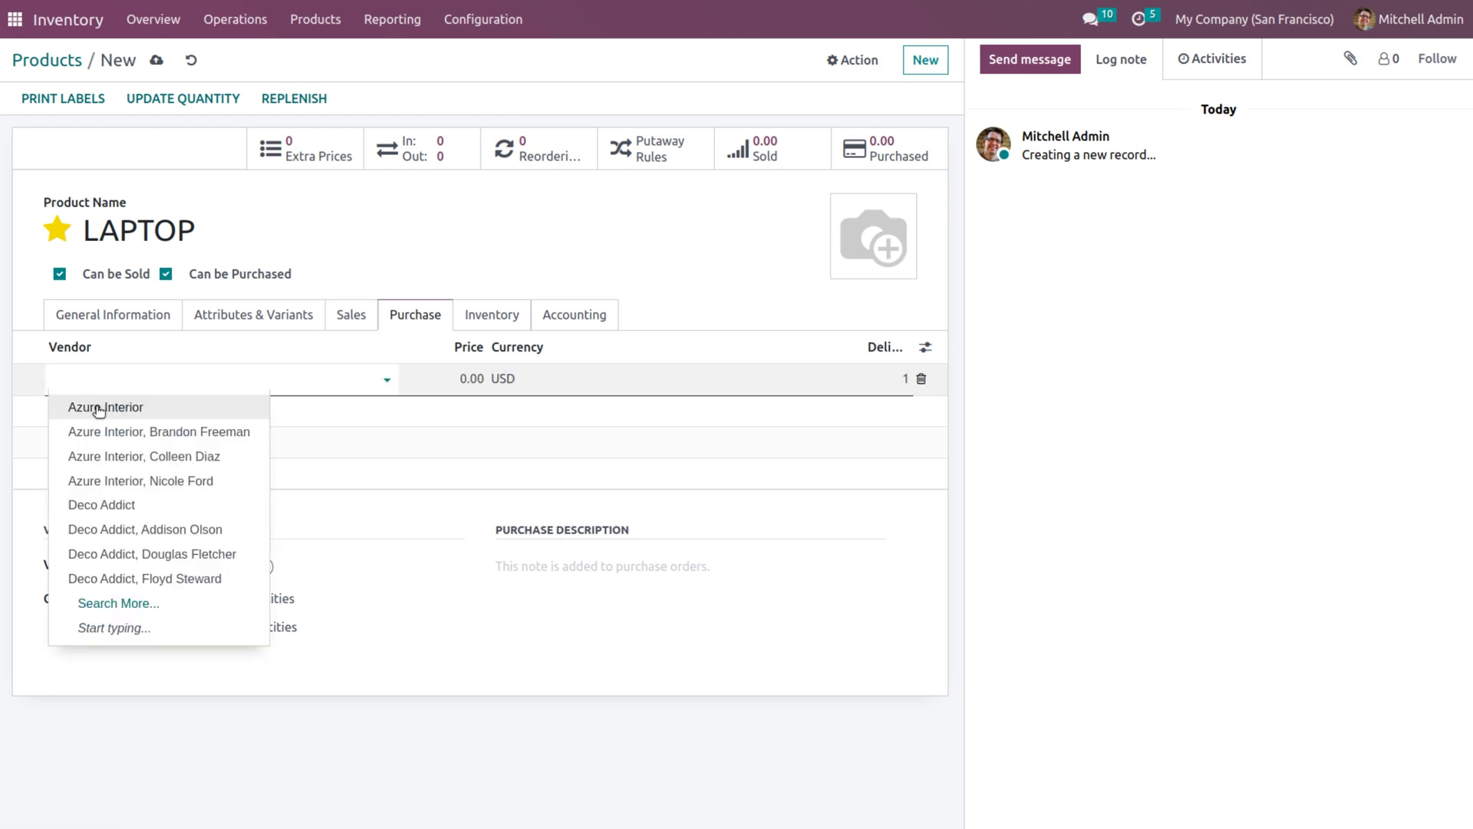
pyautogui.click(92, 409)
pyautogui.click(464, 373)
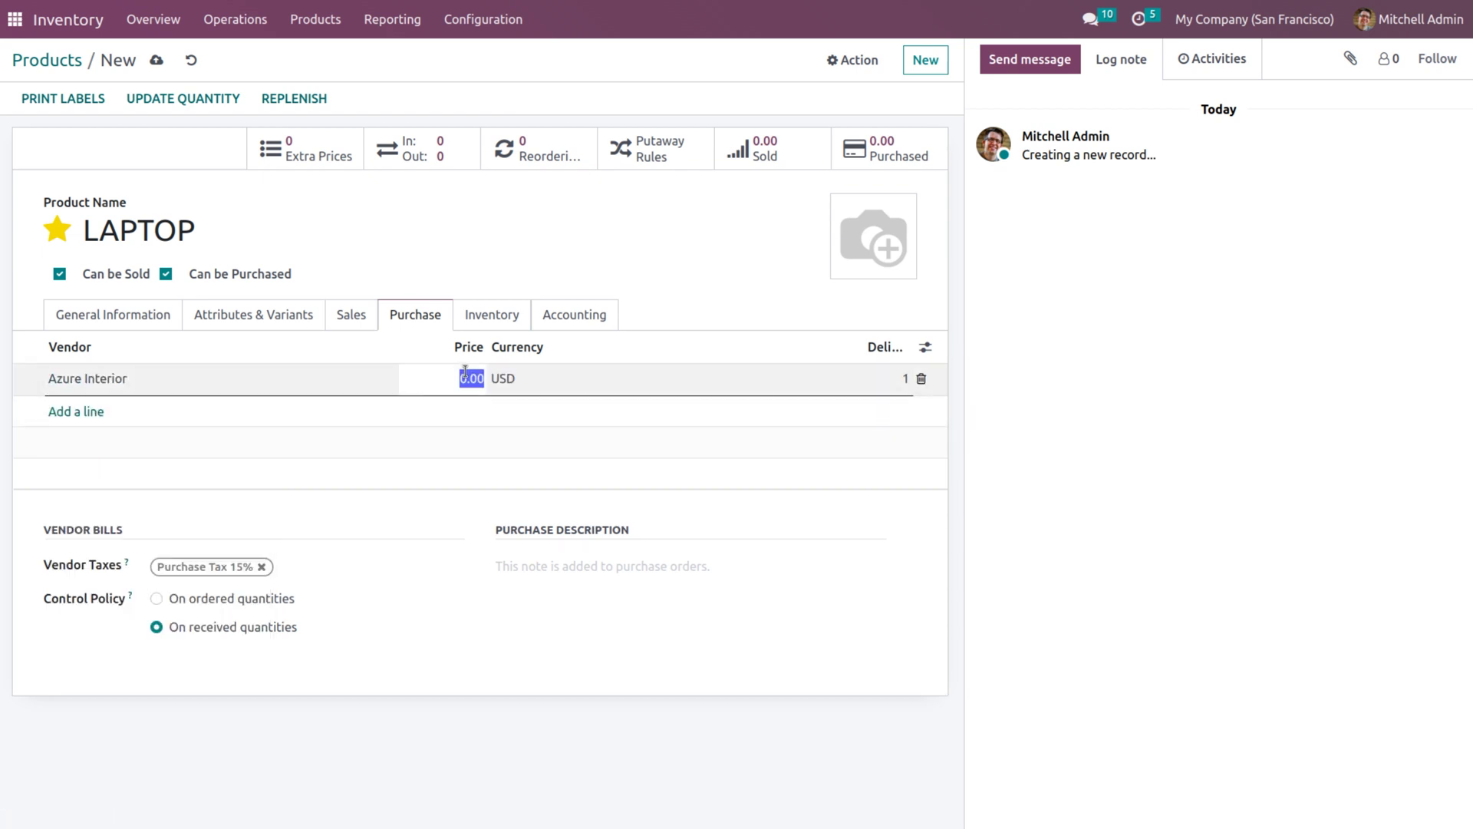
pyautogui.write('80')
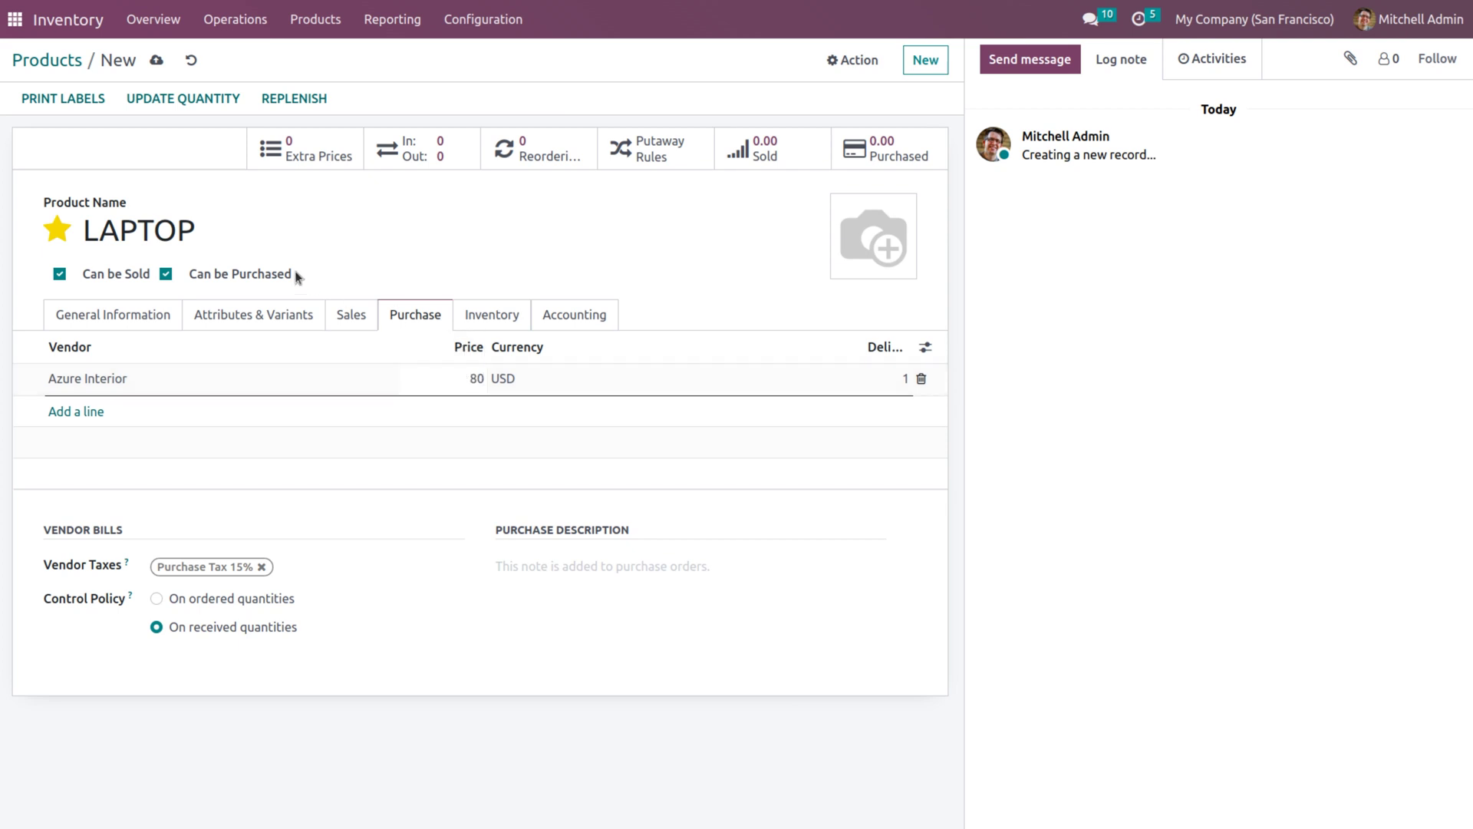
pyautogui.click(184, 105)
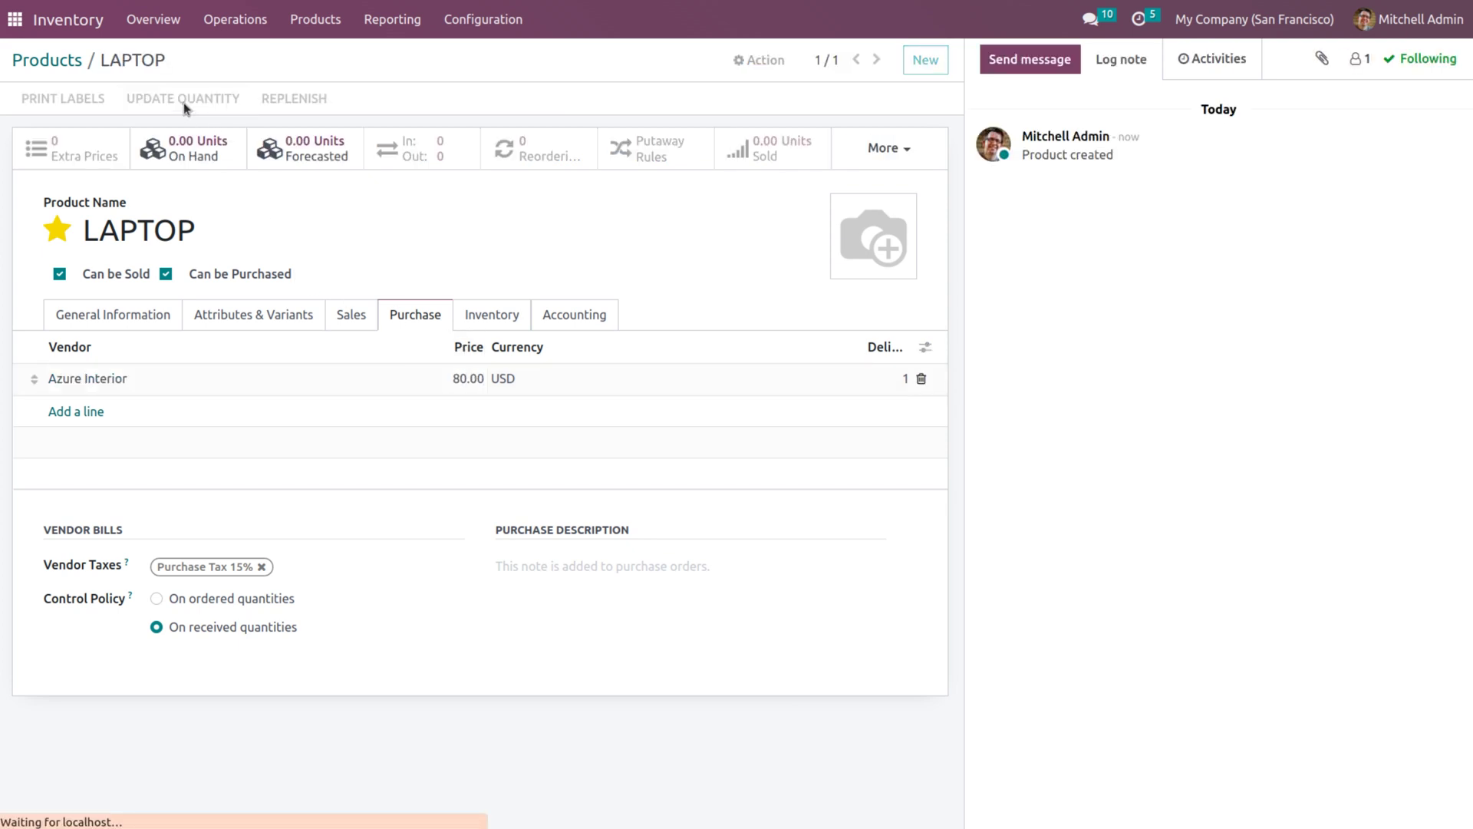
pyautogui.click(42, 93)
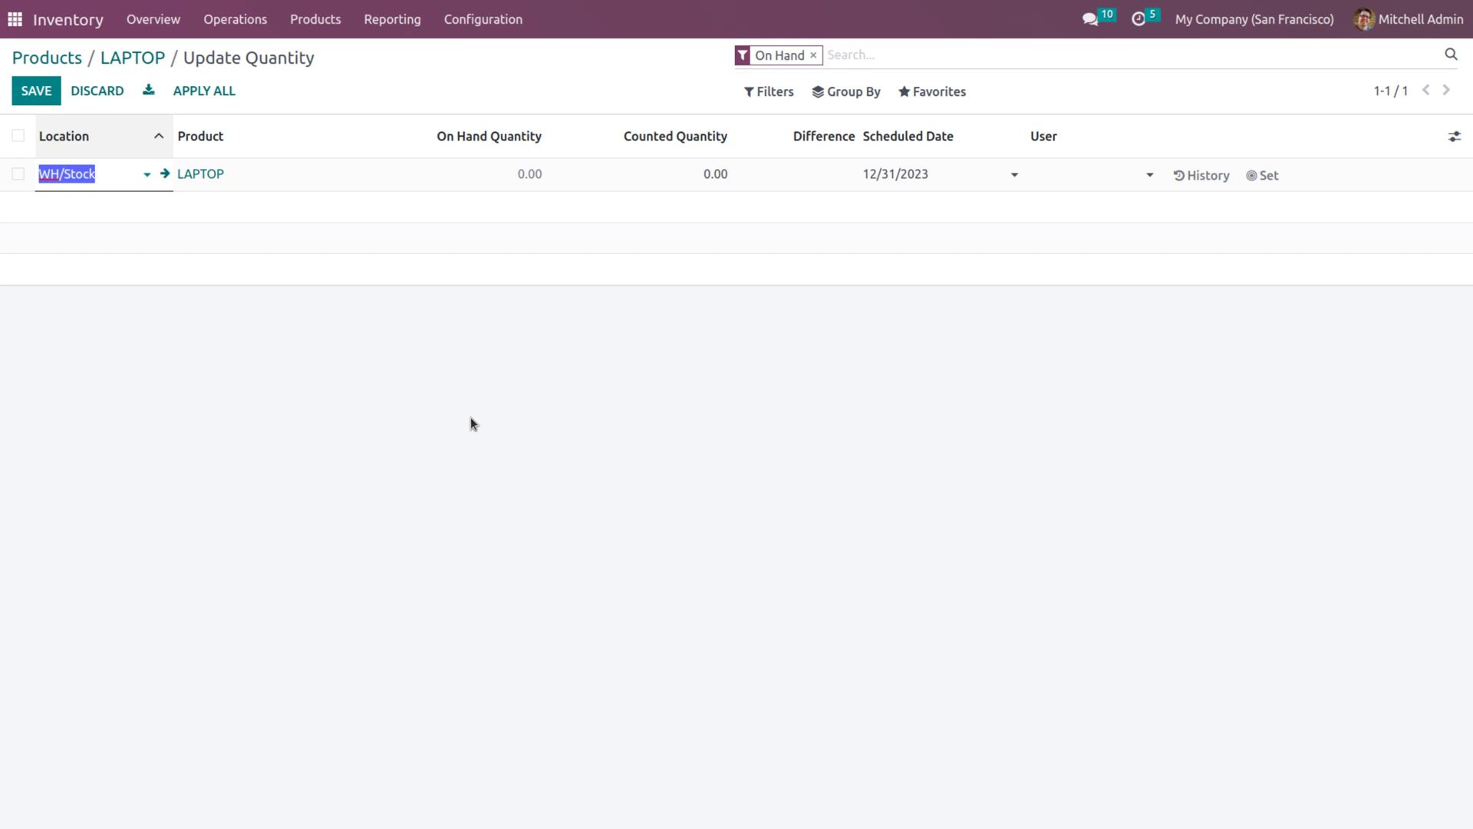
# Step: Count and apply 5 LAPTOP units in WH/Stock, then return to the product form
pyautogui.click(703, 175)
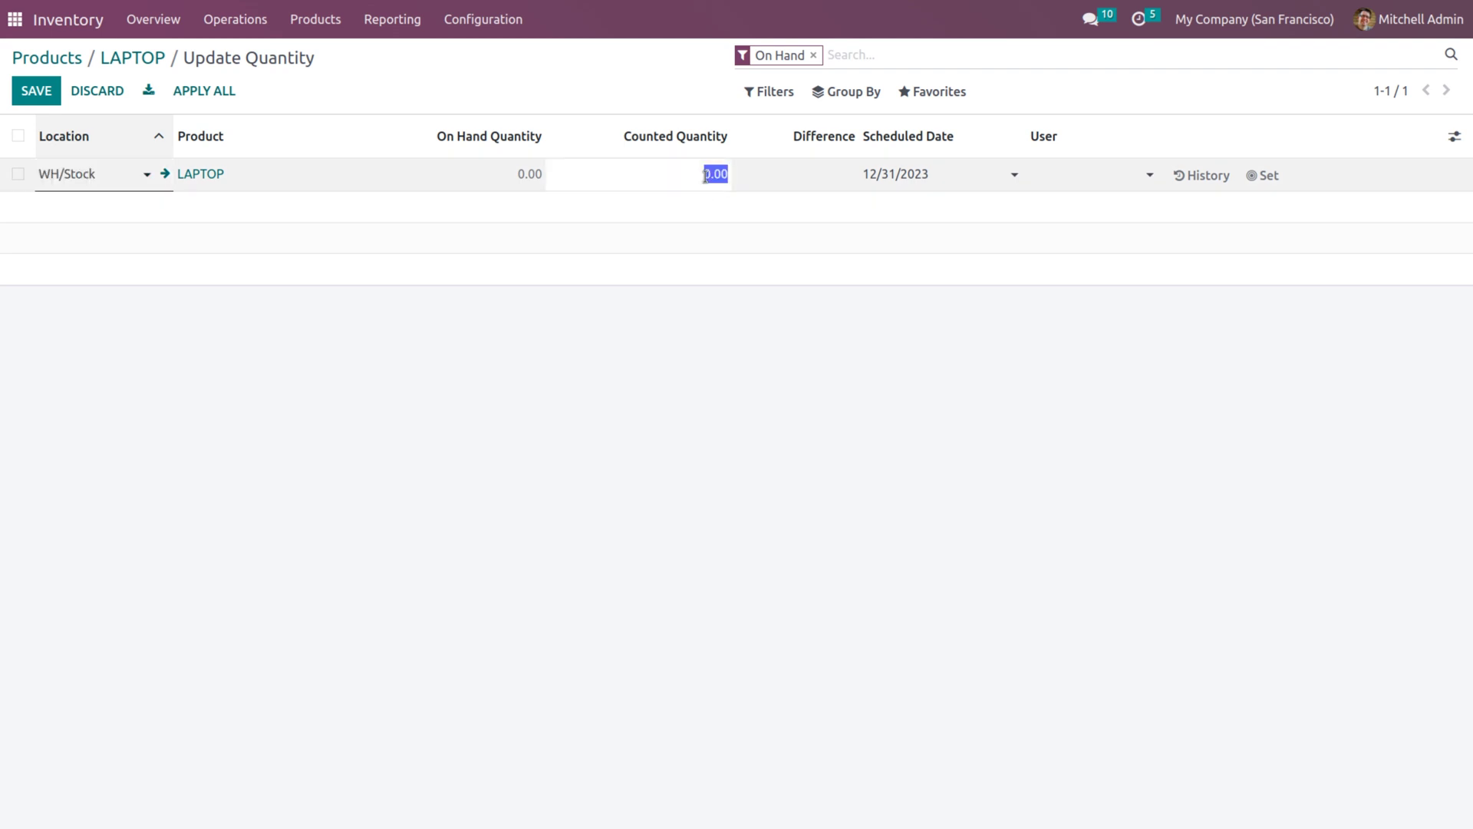
pyautogui.write('5')
pyautogui.click(911, 301)
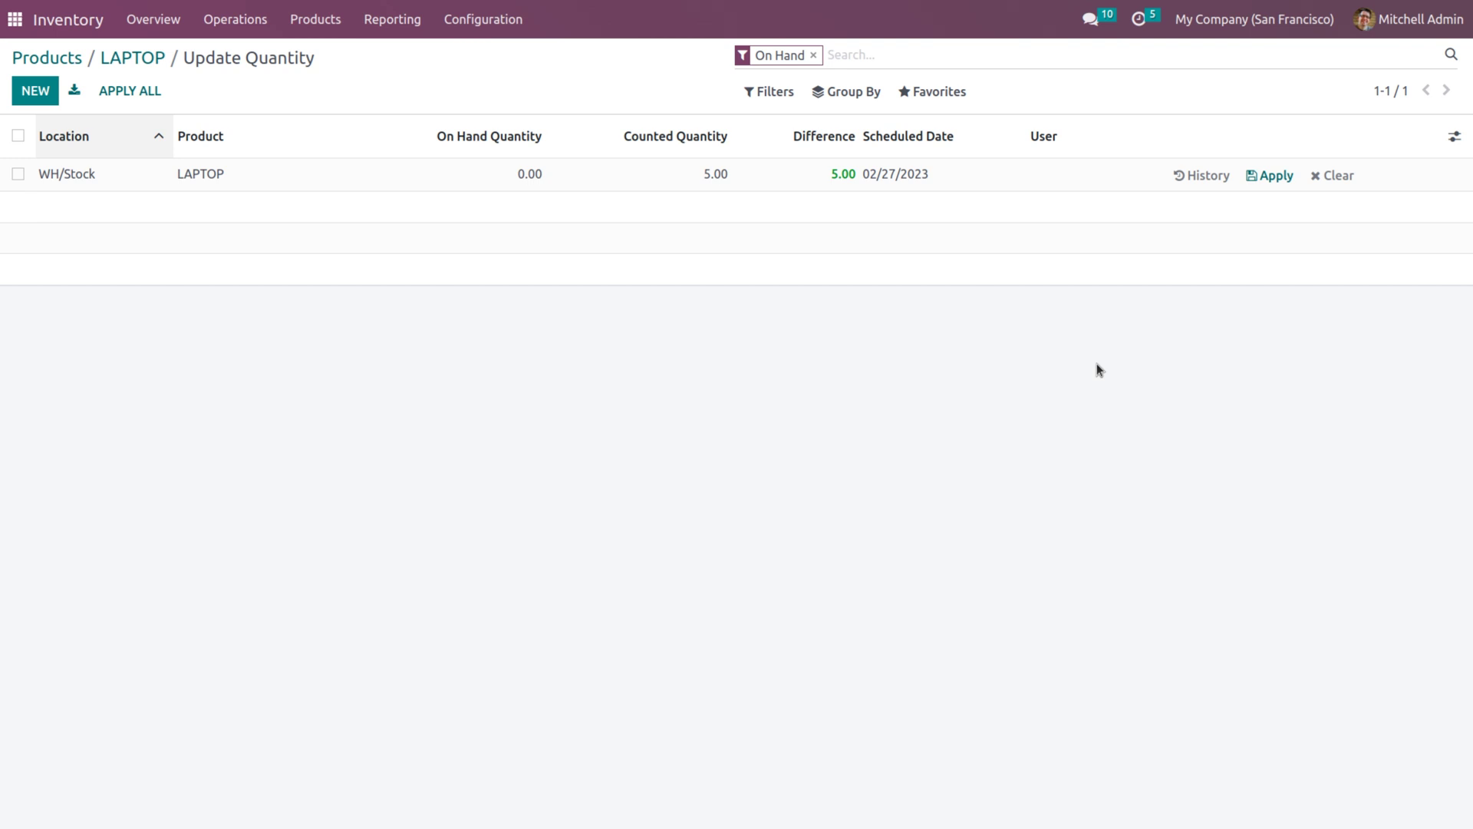
pyautogui.click(1270, 176)
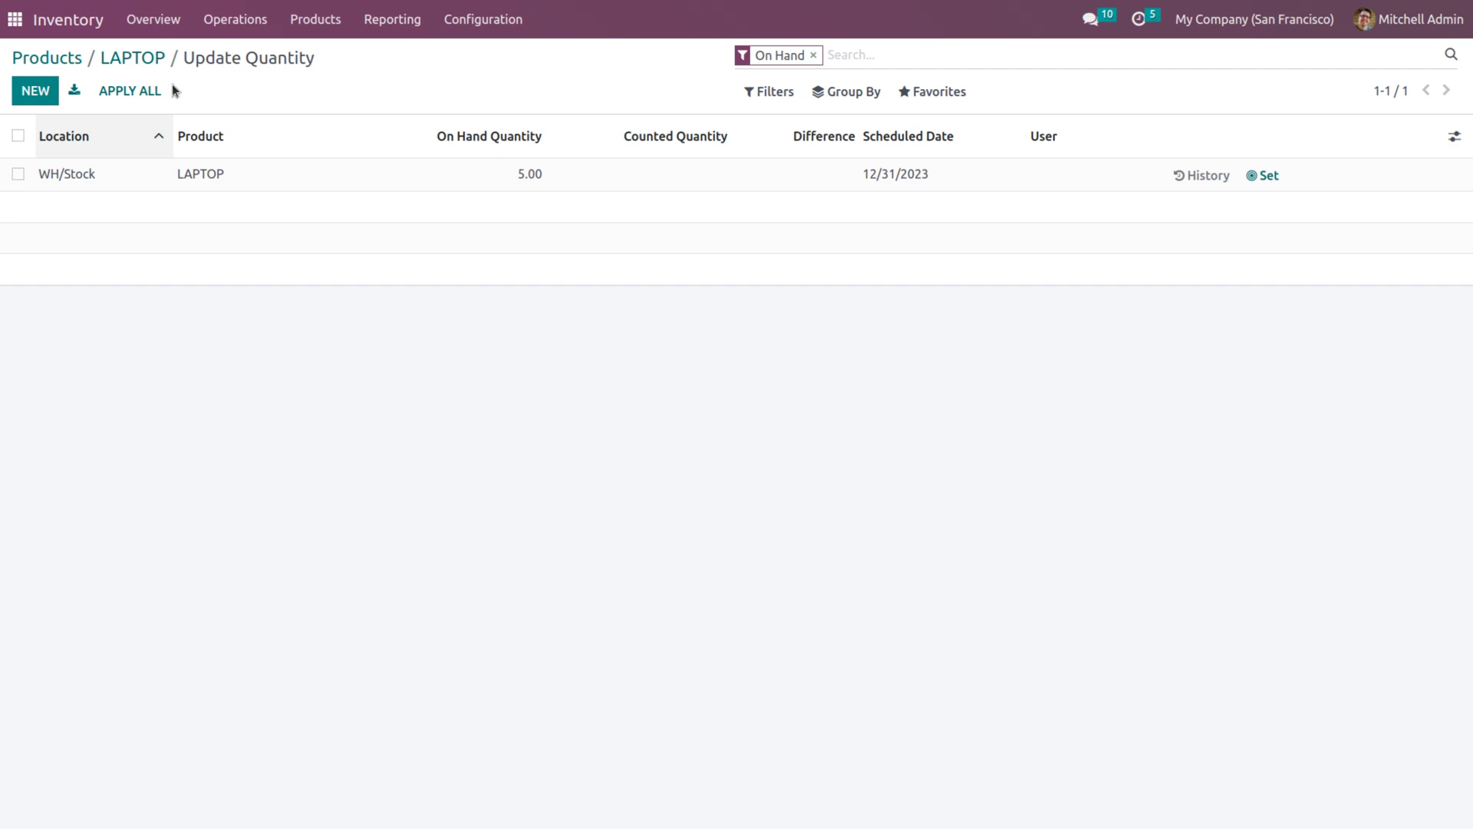
pyautogui.click(134, 57)
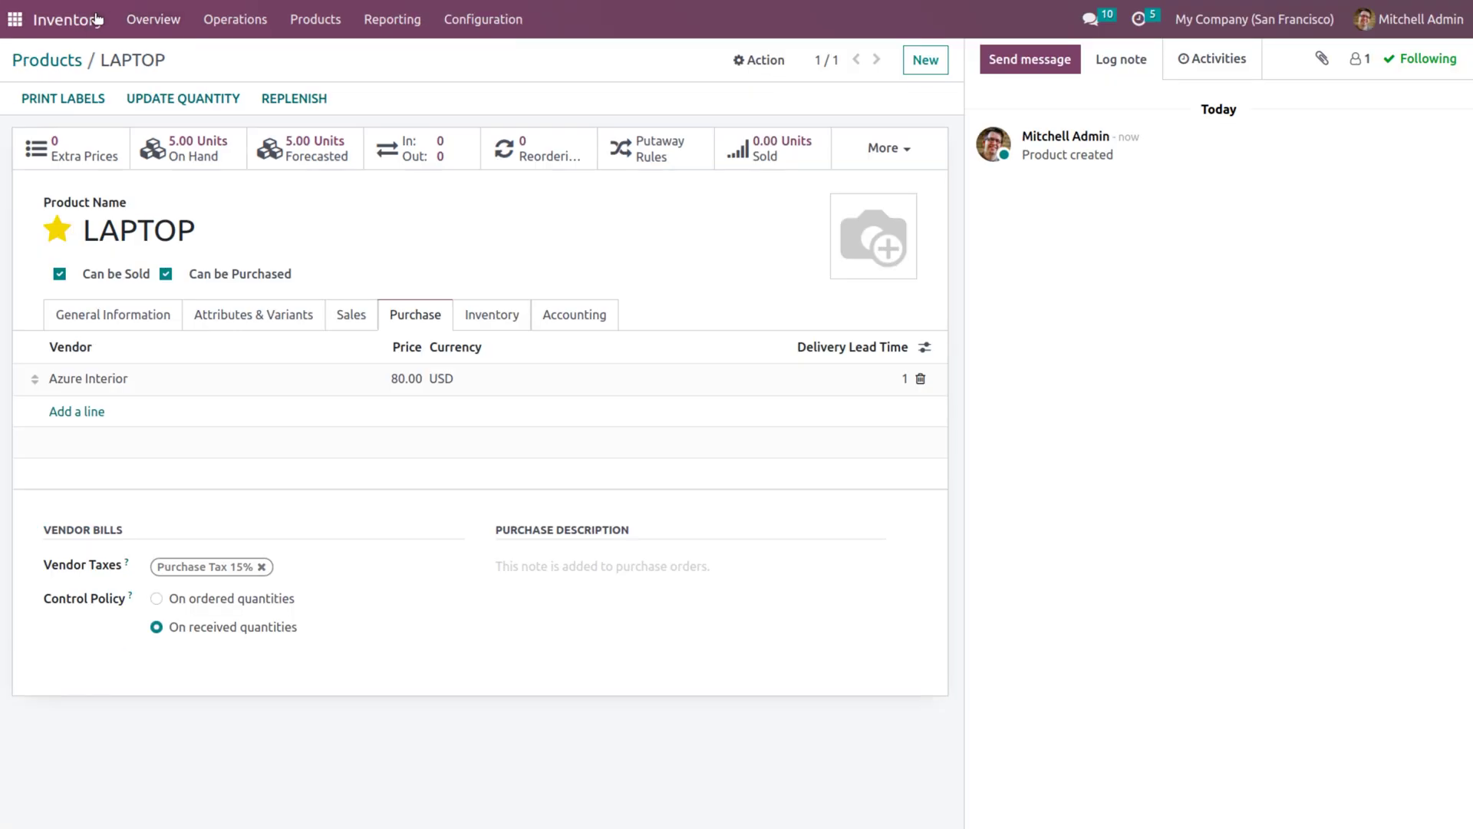
# Step: Start a new quotation in the Sales app and show its Order Lines tab
pyautogui.click(12, 31)
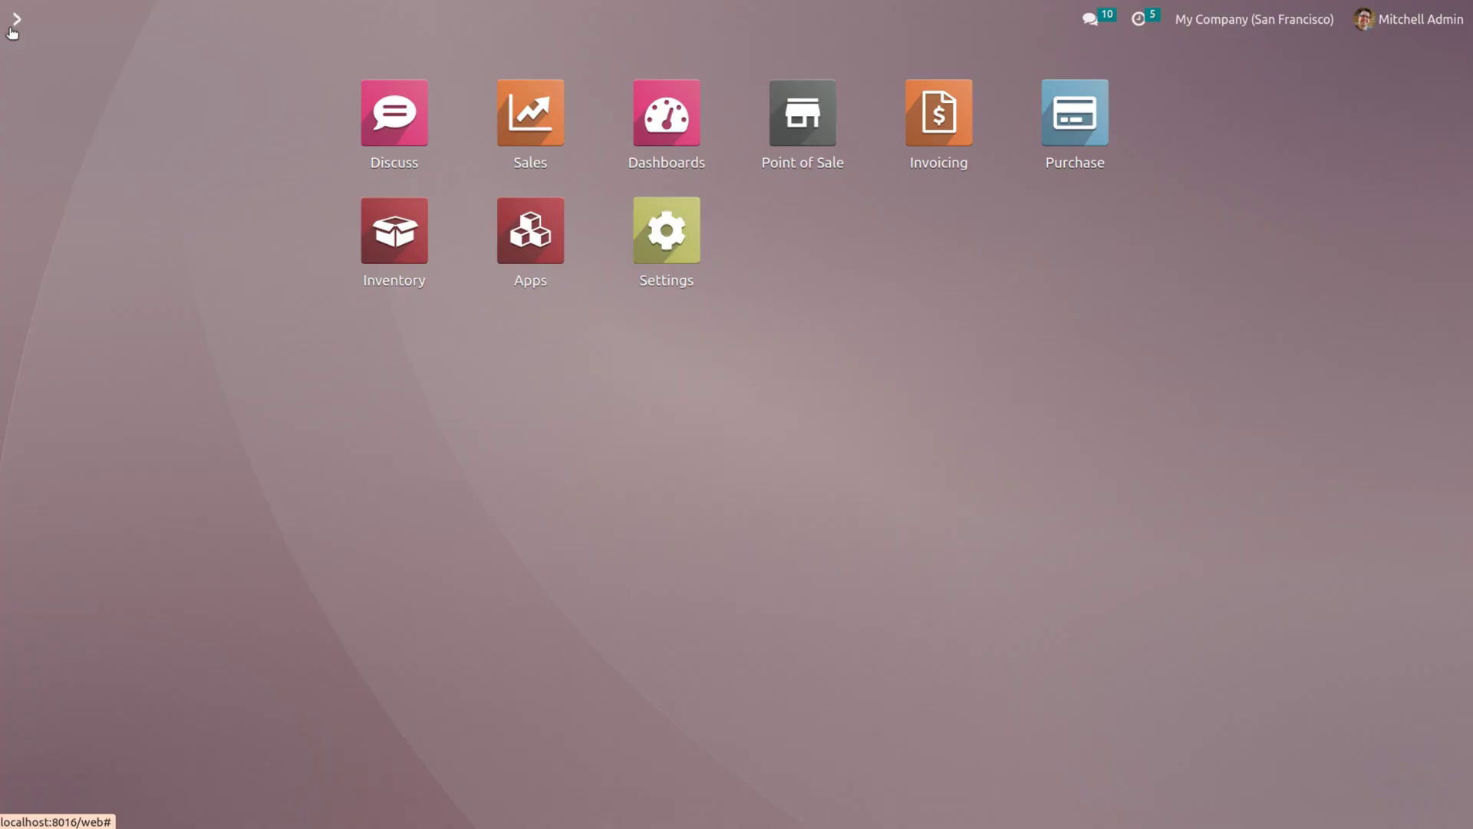
pyautogui.write('SALE')
pyautogui.press('Return')
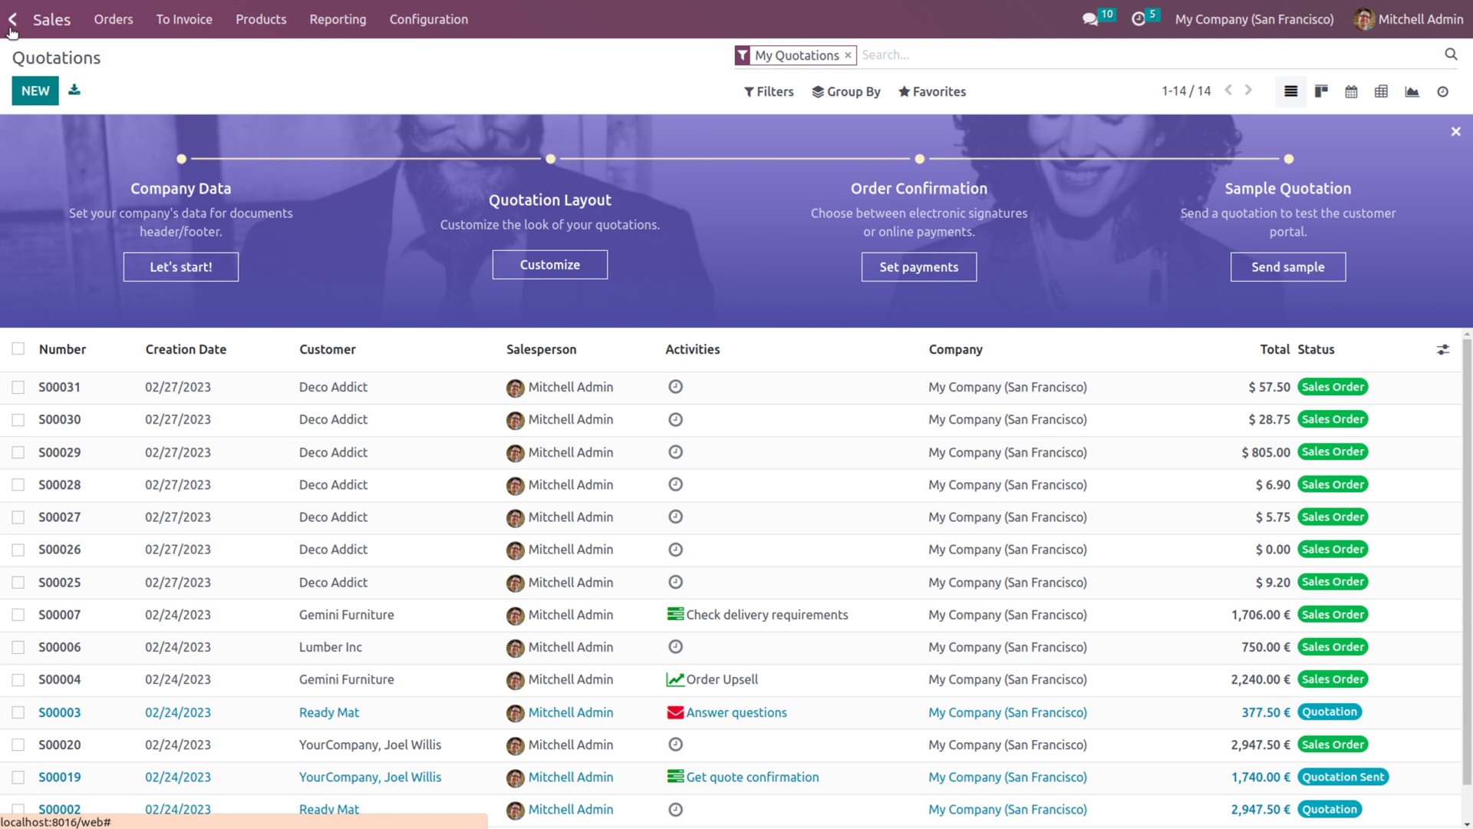
pyautogui.click(36, 91)
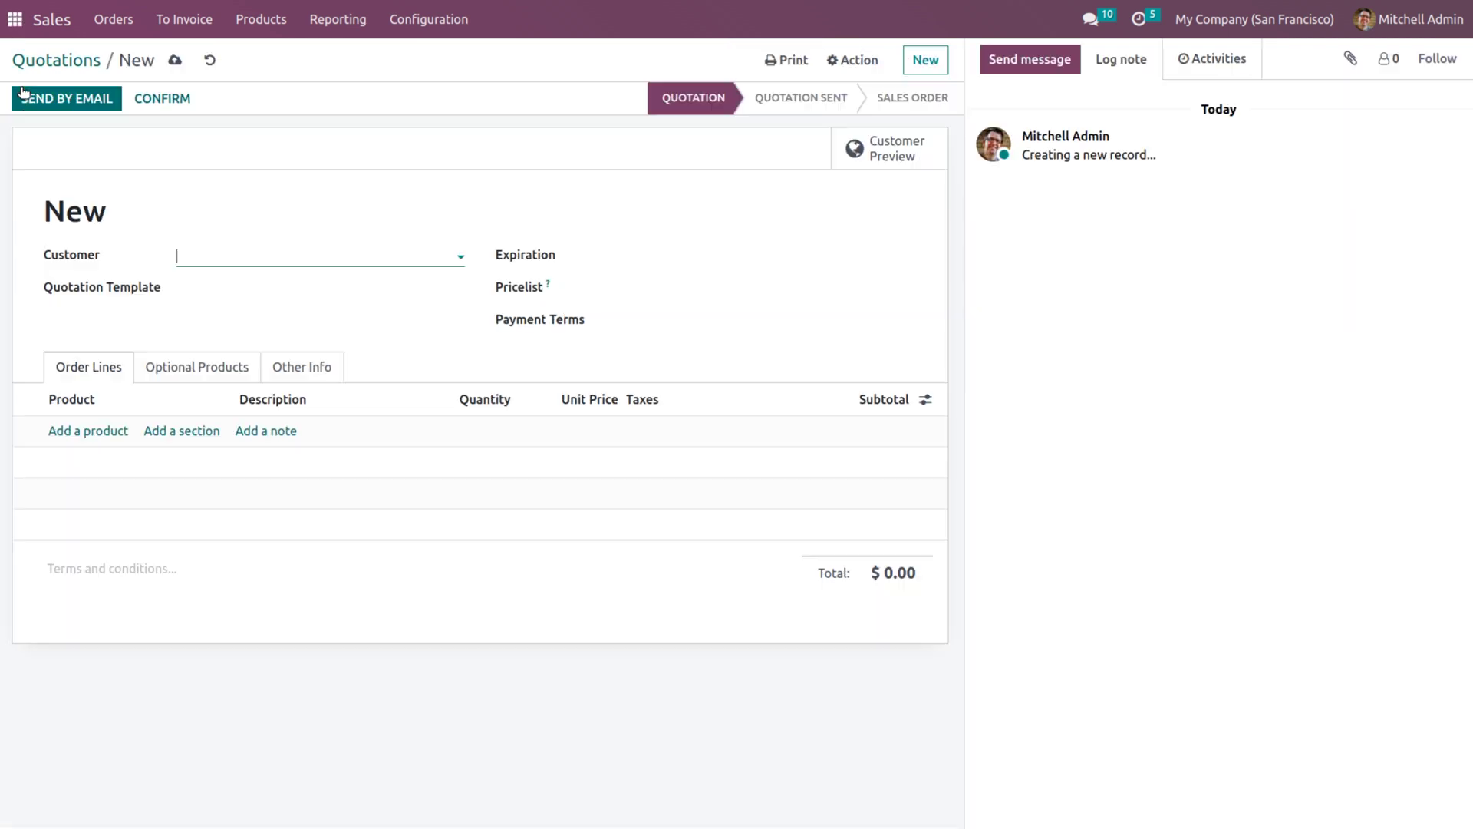
pyautogui.click(287, 383)
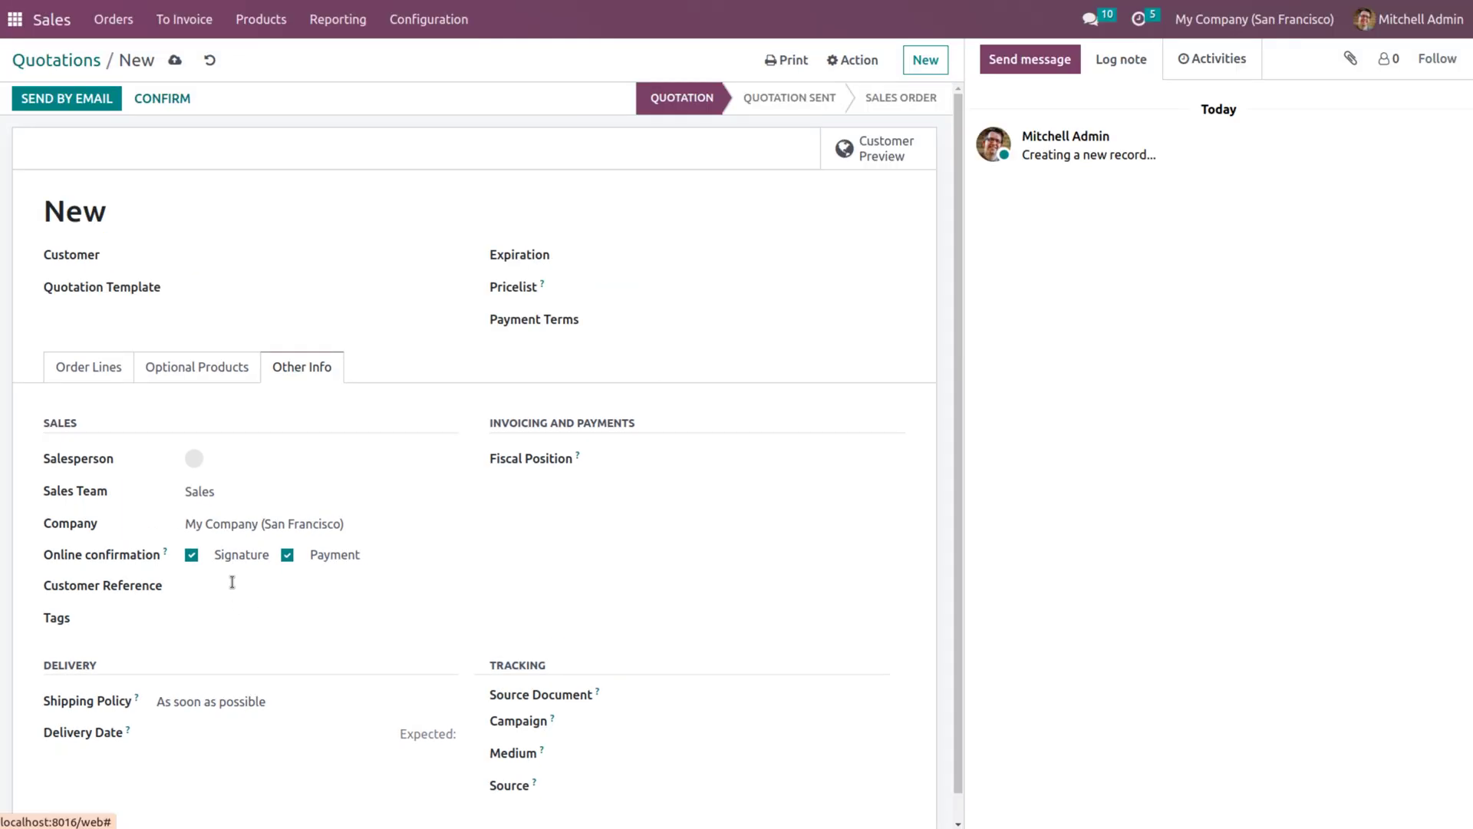
pyautogui.click(62, 376)
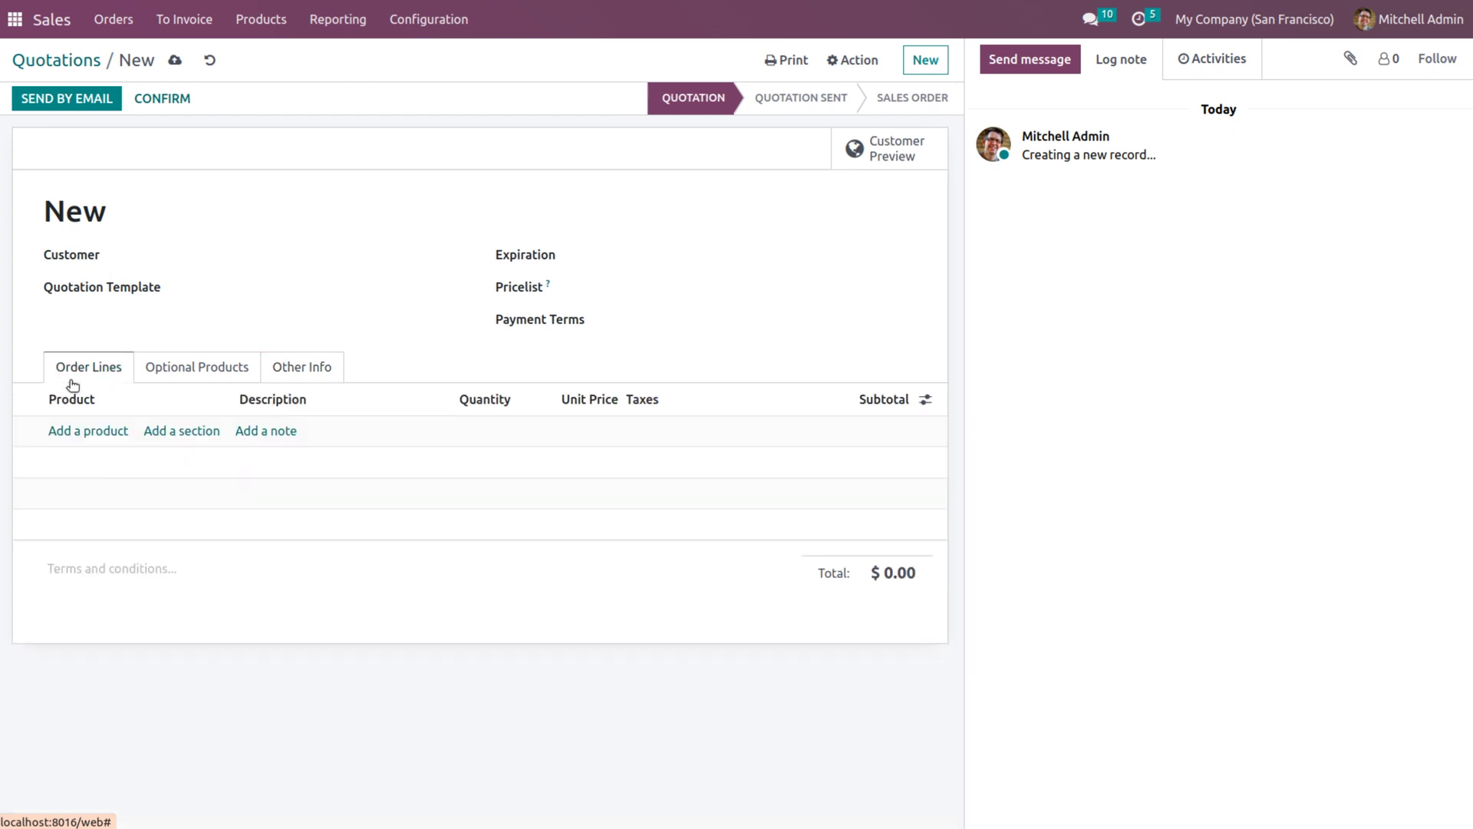
# Step: Add an order line for 8 units of LAPTOP
pyautogui.click(73, 435)
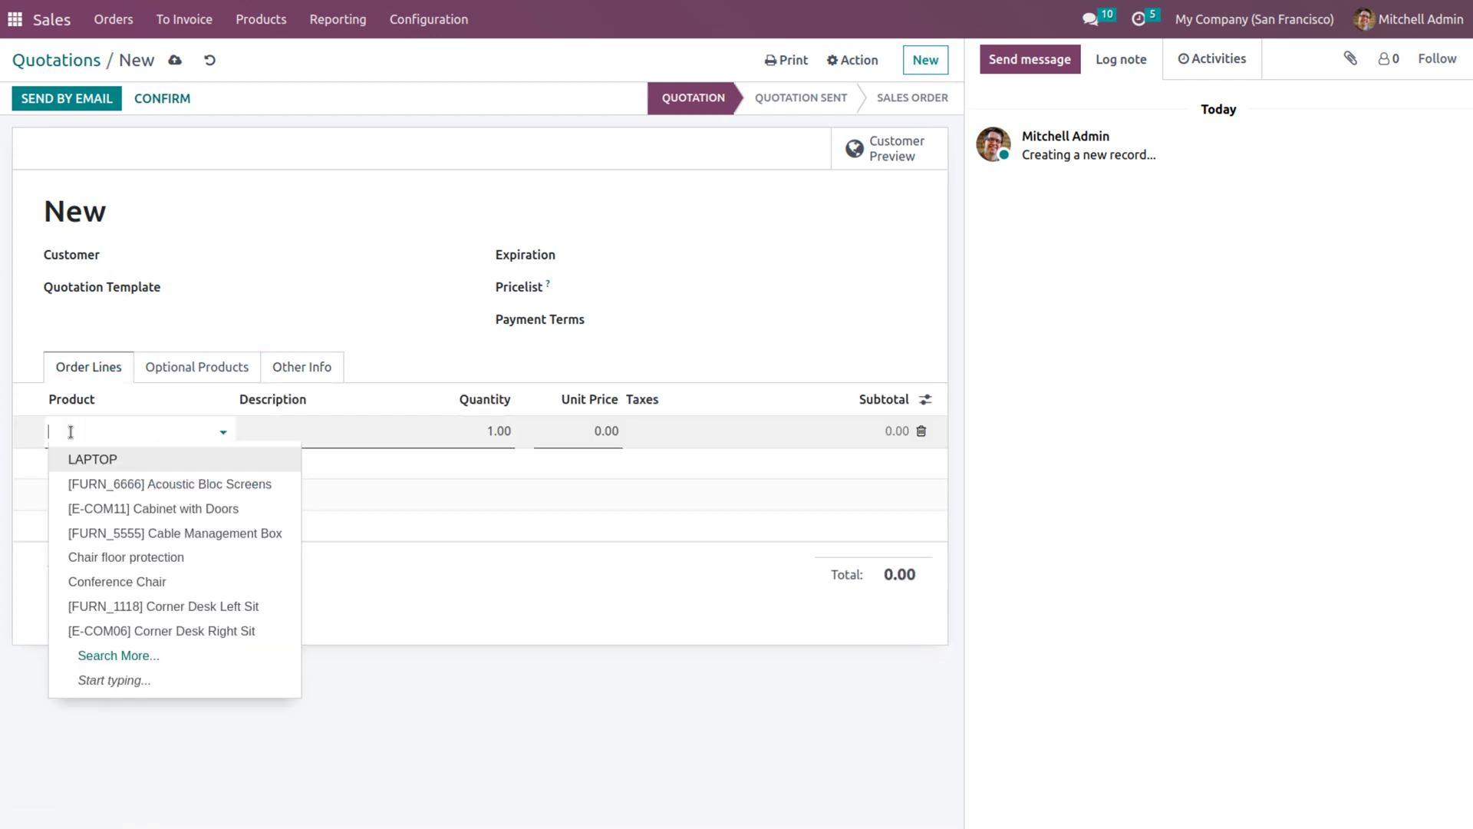
pyautogui.click(88, 463)
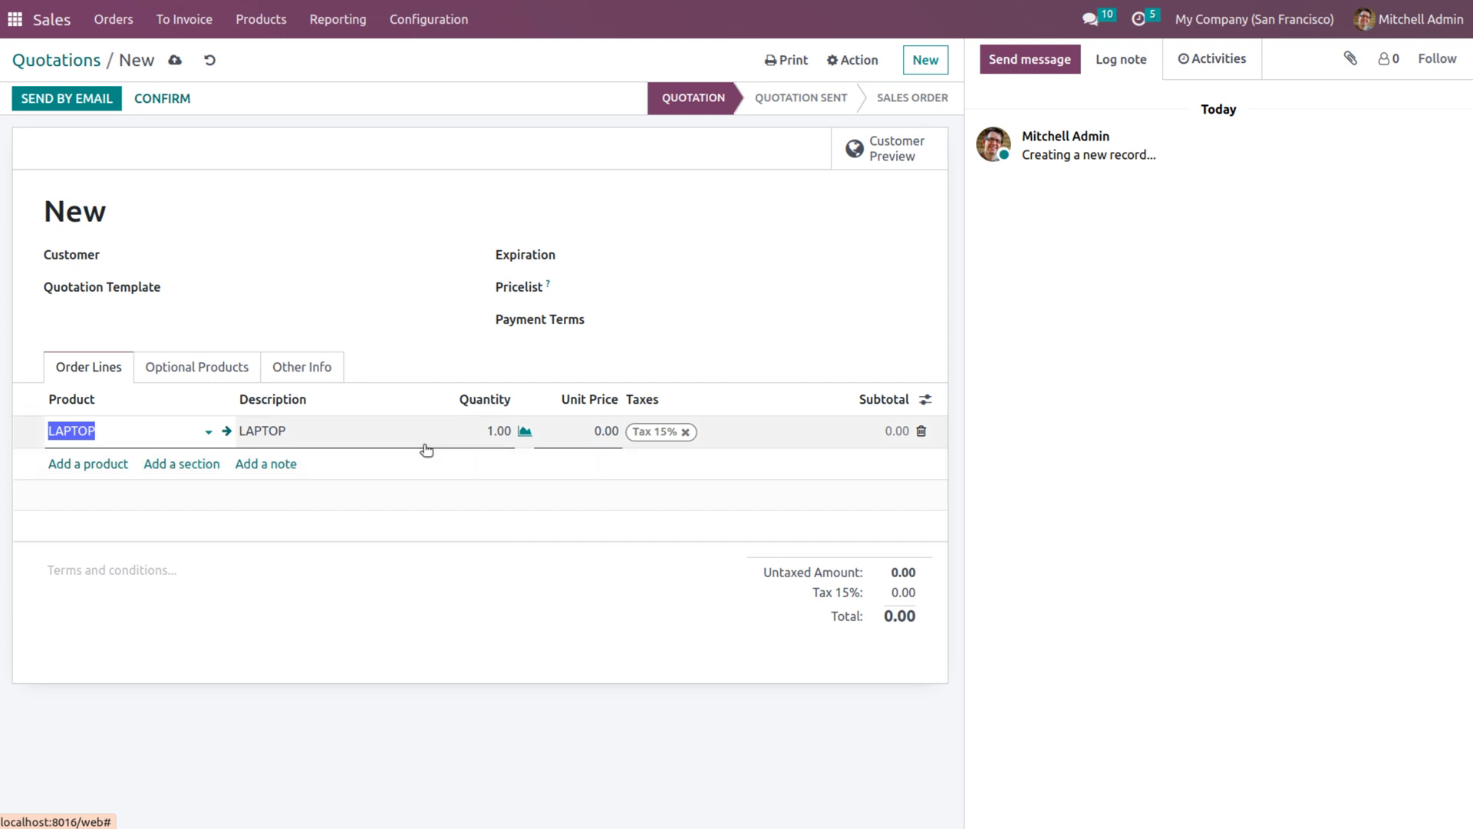
pyautogui.click(499, 431)
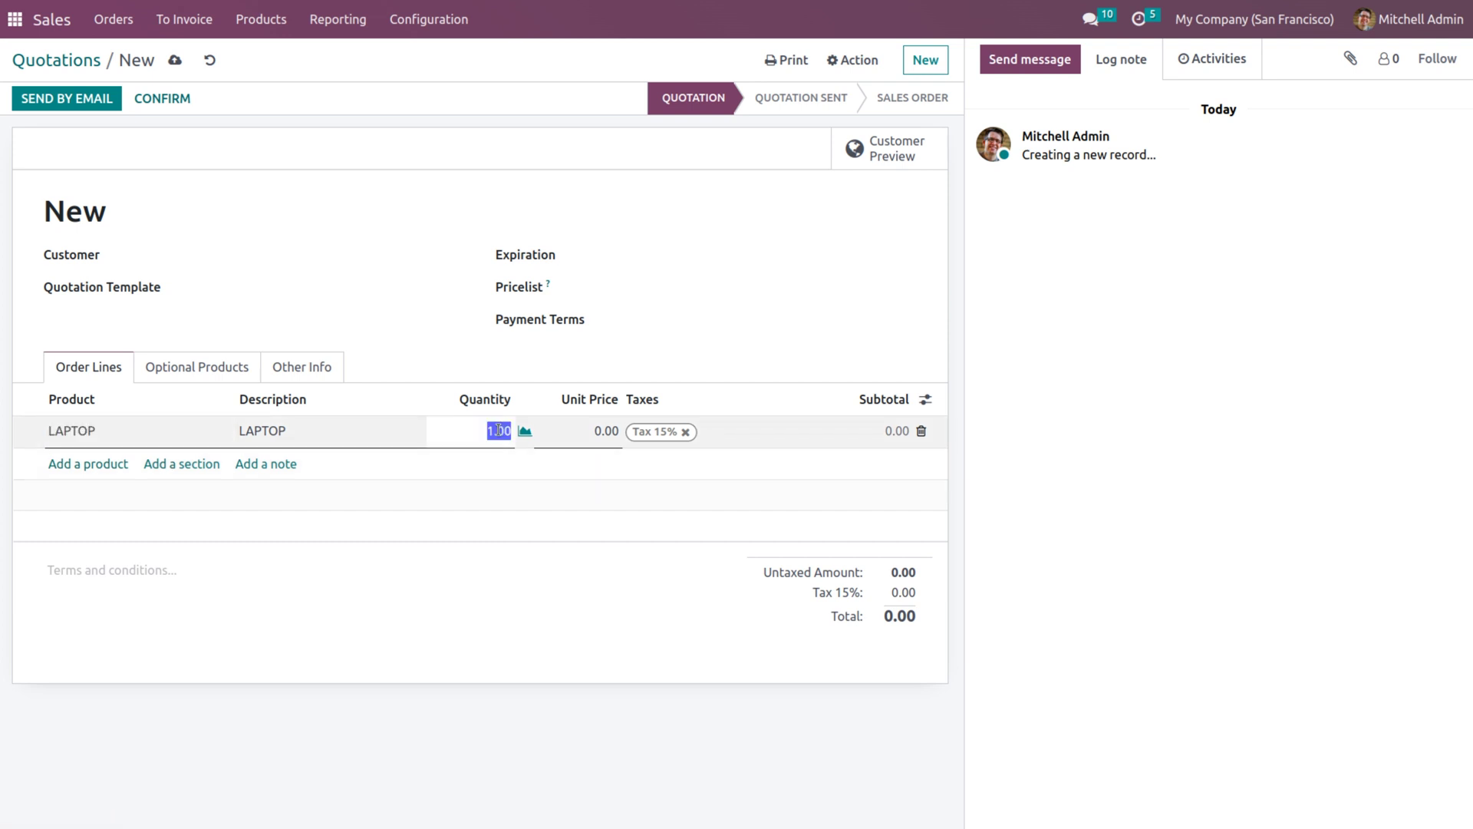
pyautogui.write('8')
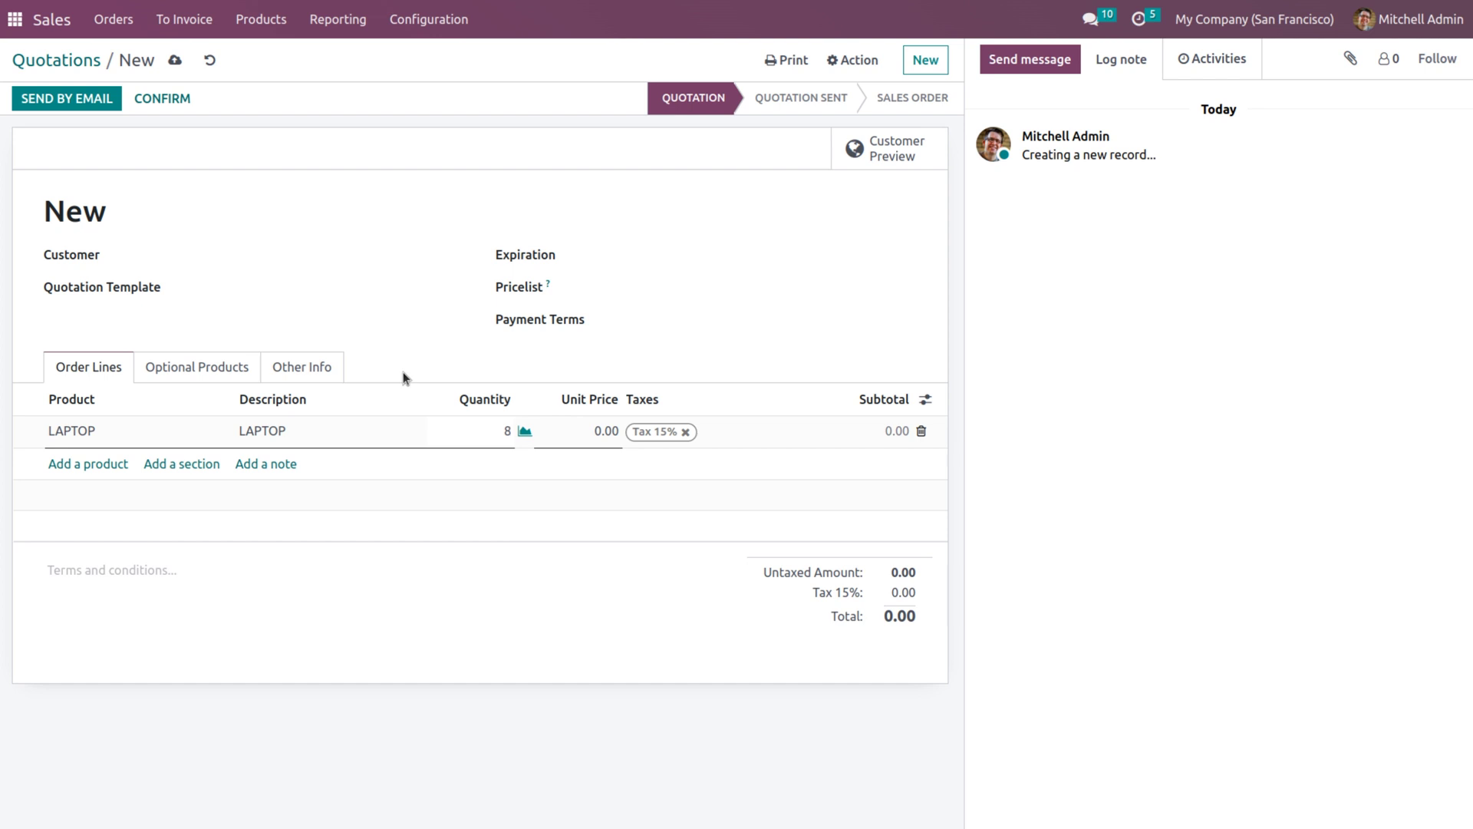
# Step: Set customer Azure Interior, save, and confirm the quotation as sales order S00032
pyautogui.click(201, 253)
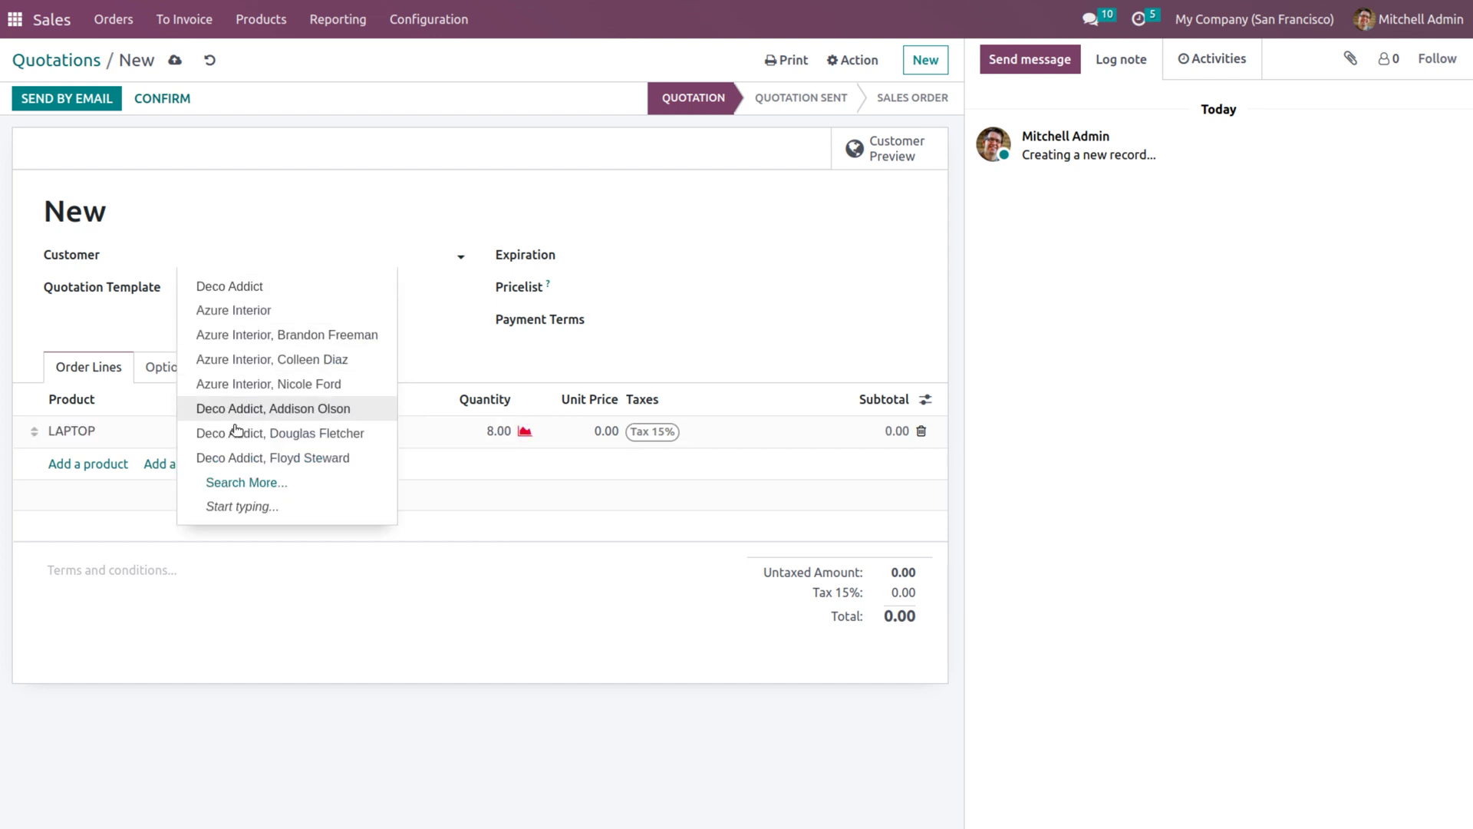
pyautogui.click(244, 359)
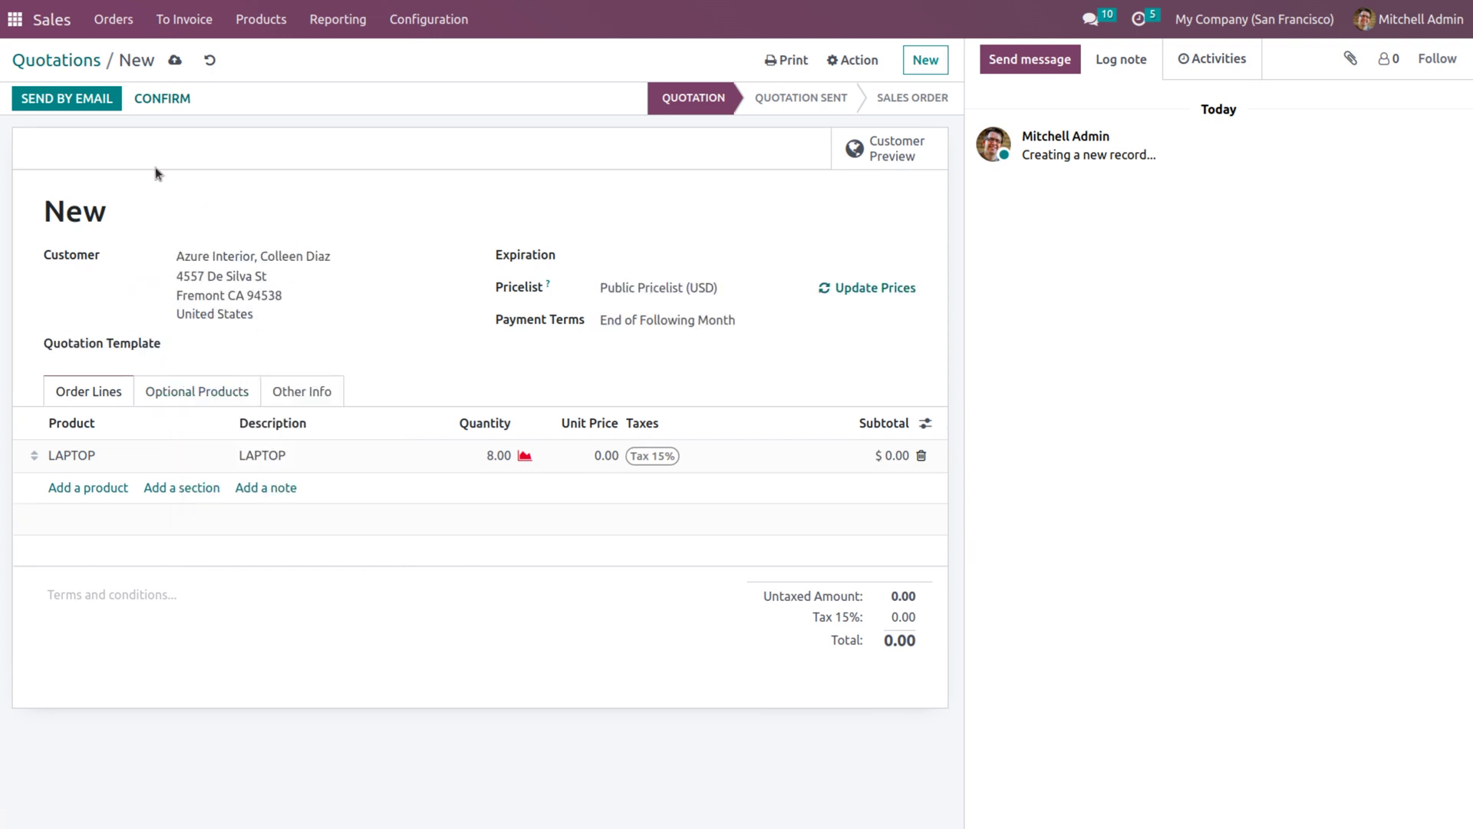
pyautogui.click(175, 60)
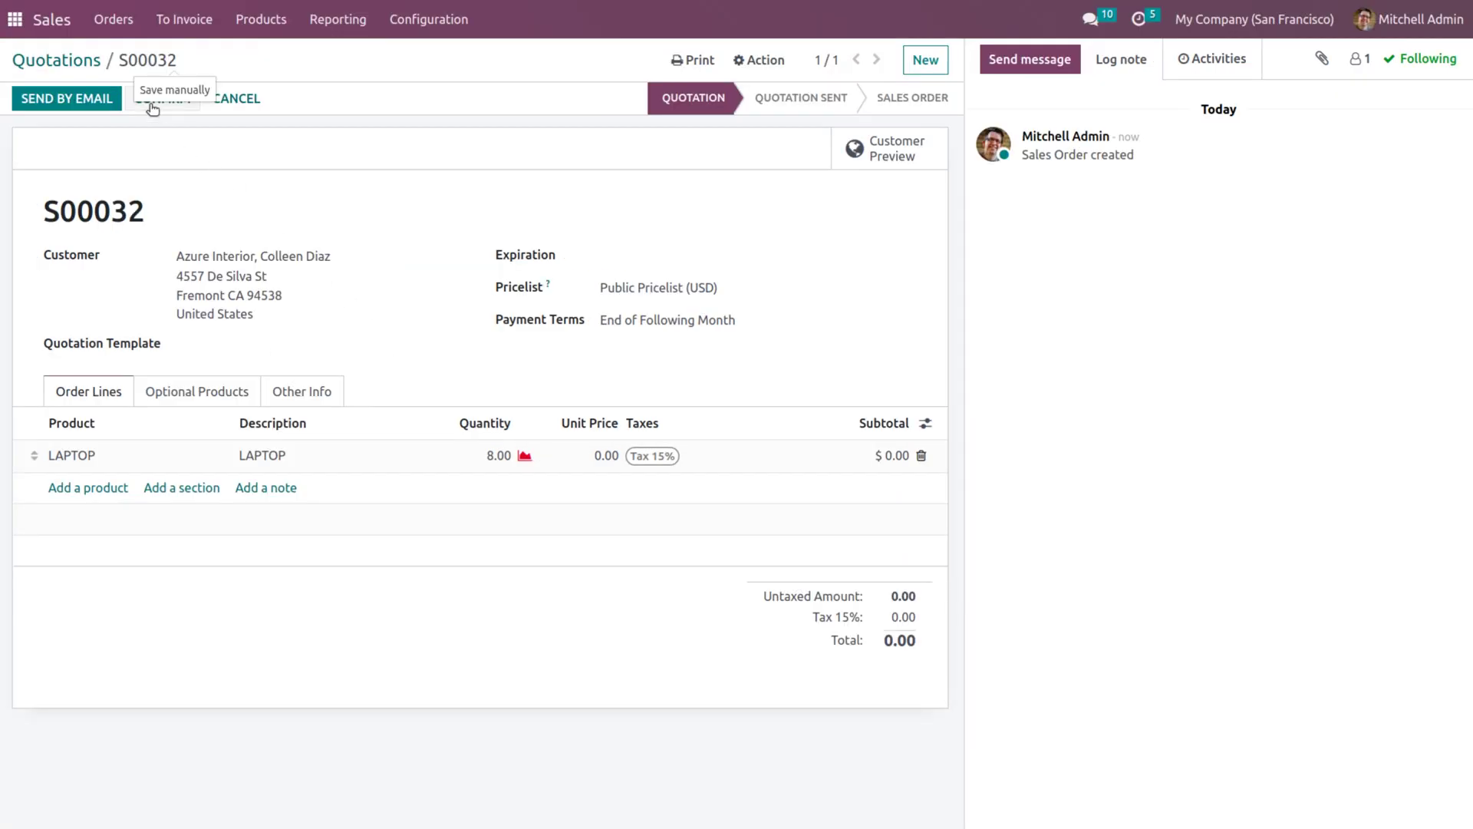
pyautogui.click(152, 107)
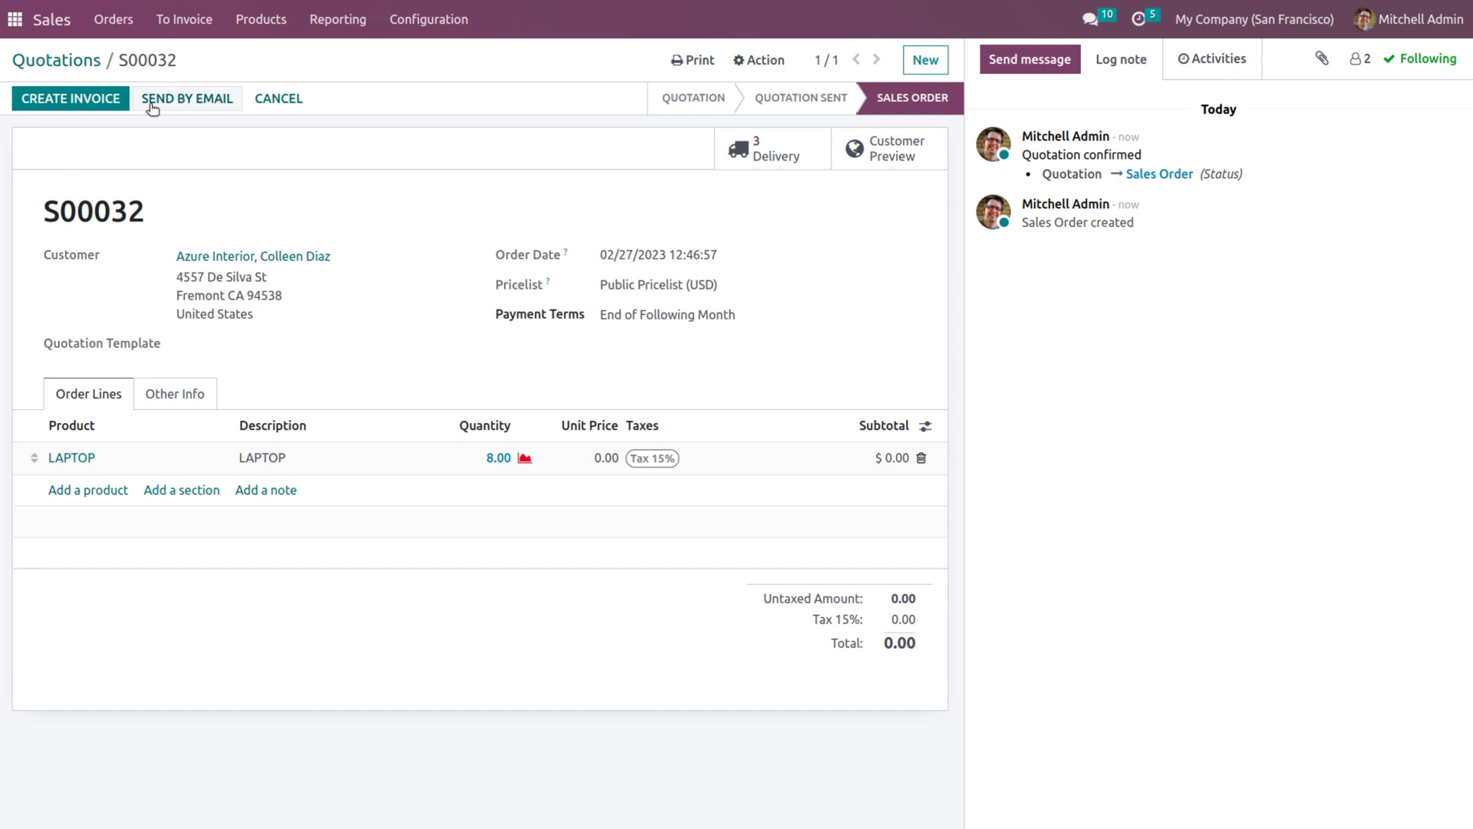
# Step: Open the Delivery transfers of sales order S00032
pyautogui.click(810, 164)
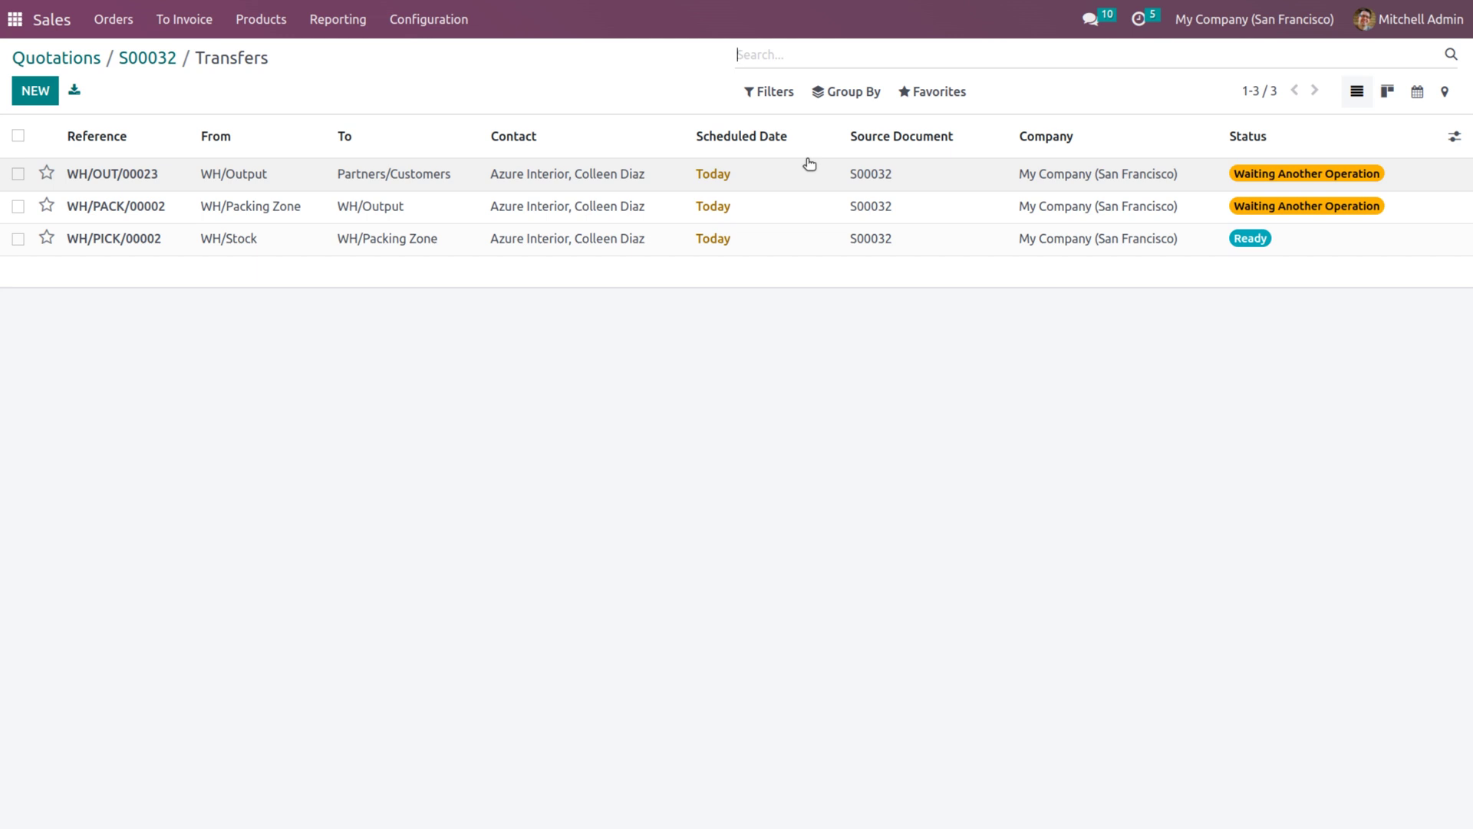
# Step: Validate WH/PICK/00002 for 5 laptops, creating backorder WH/PICK/00003, then return to Transfers
pyautogui.click(730, 246)
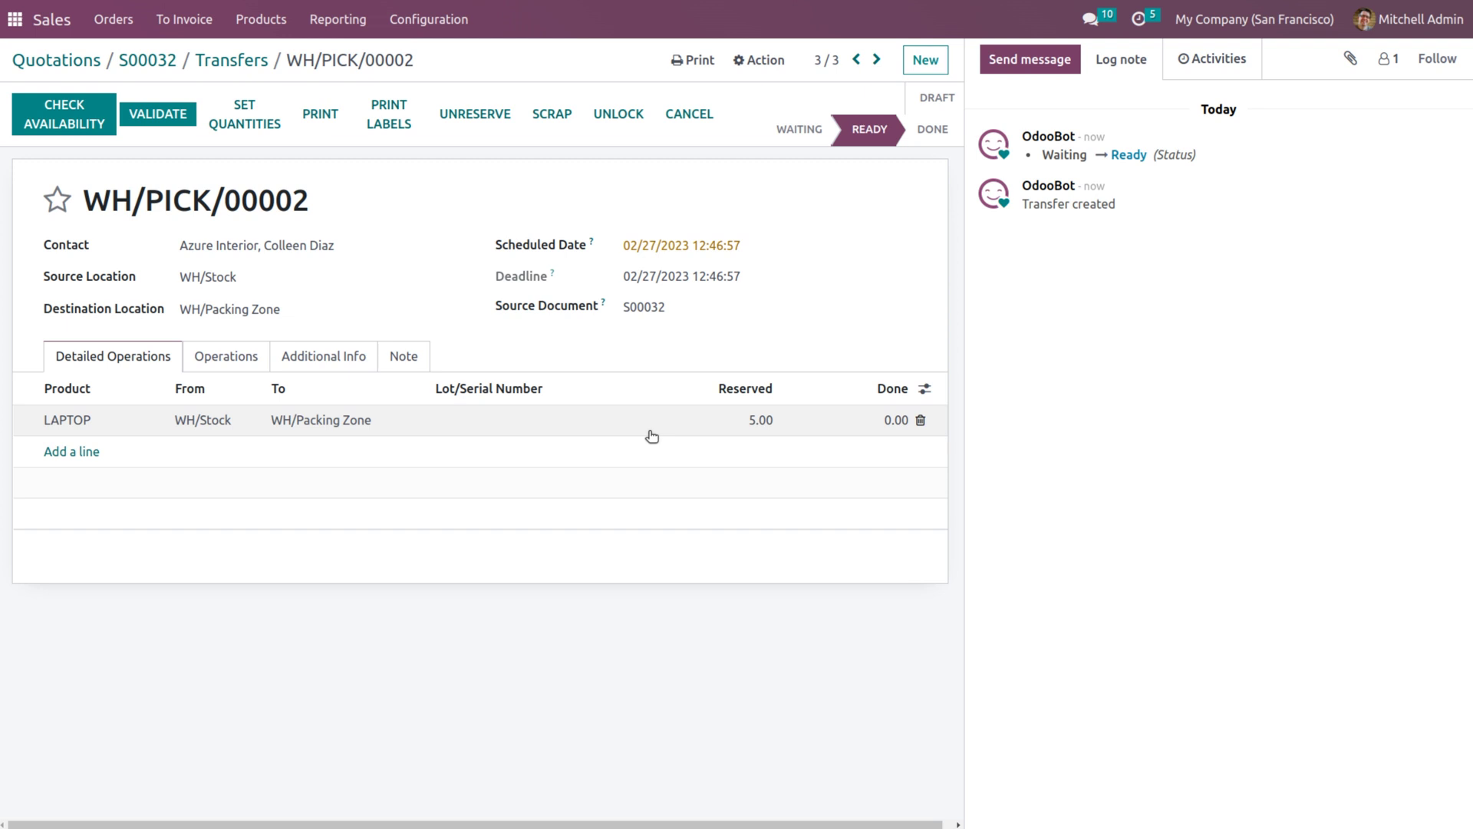
pyautogui.click(160, 119)
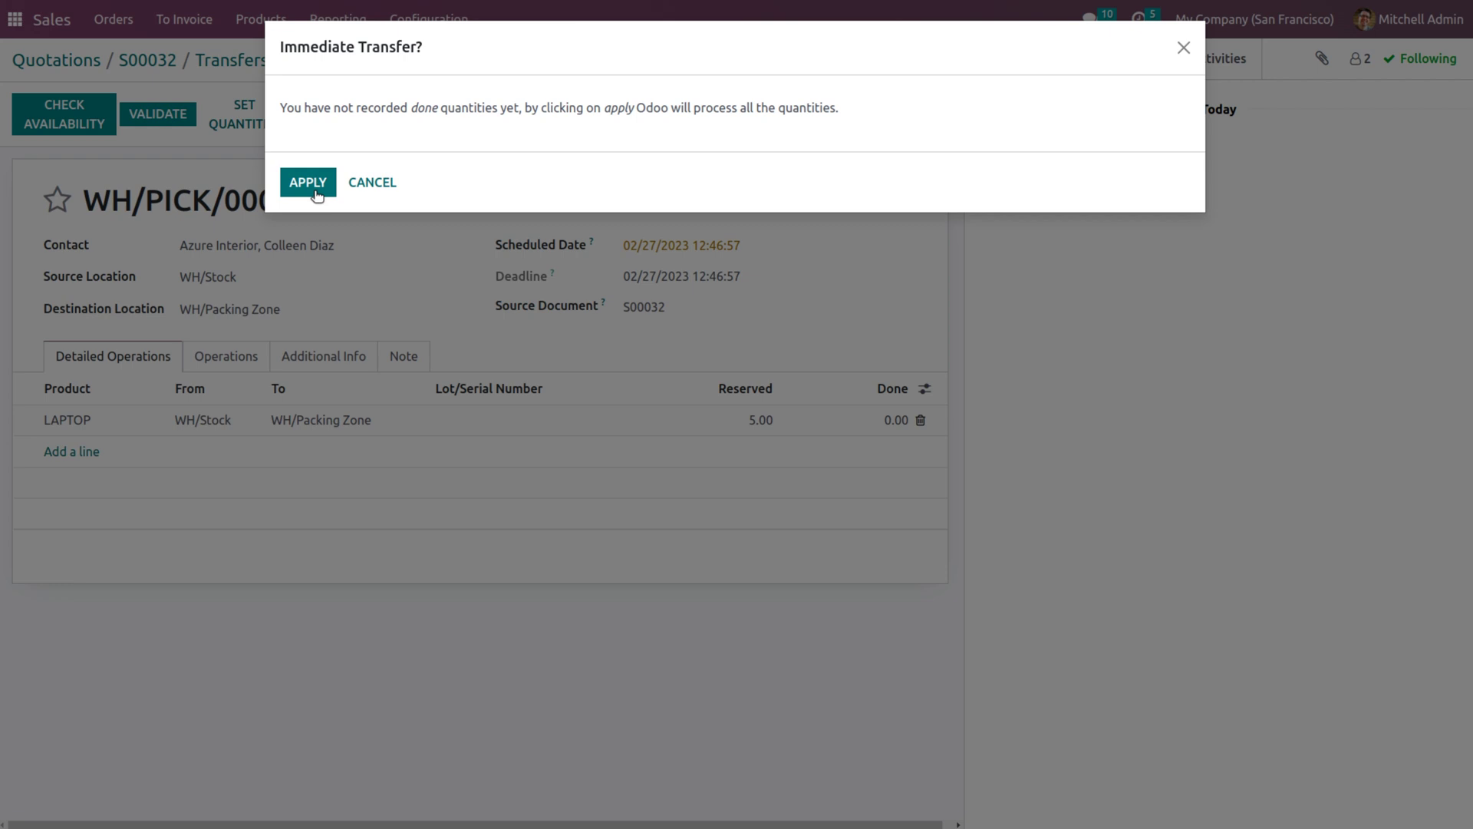
pyautogui.click(314, 187)
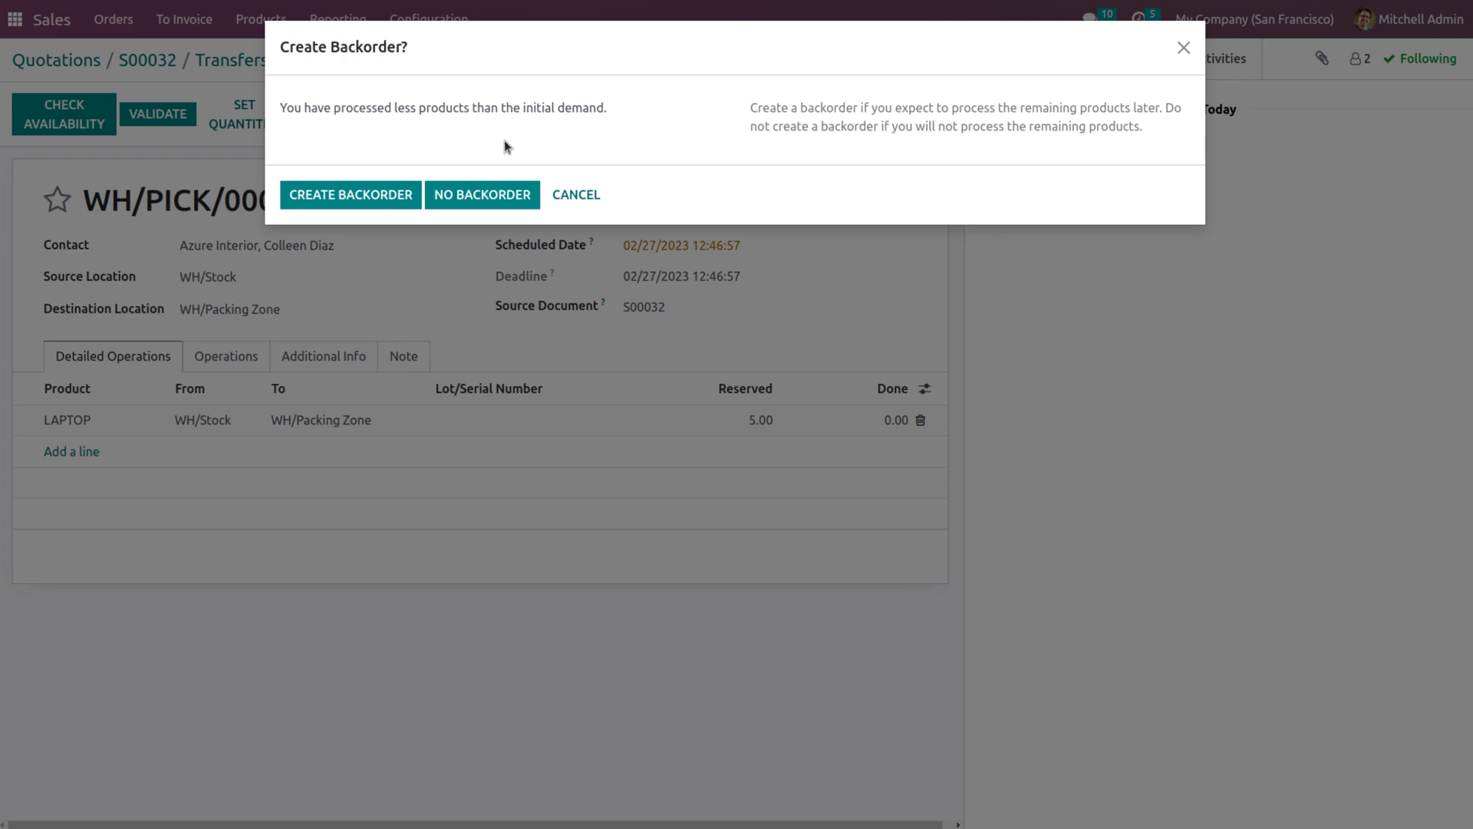
pyautogui.click(366, 196)
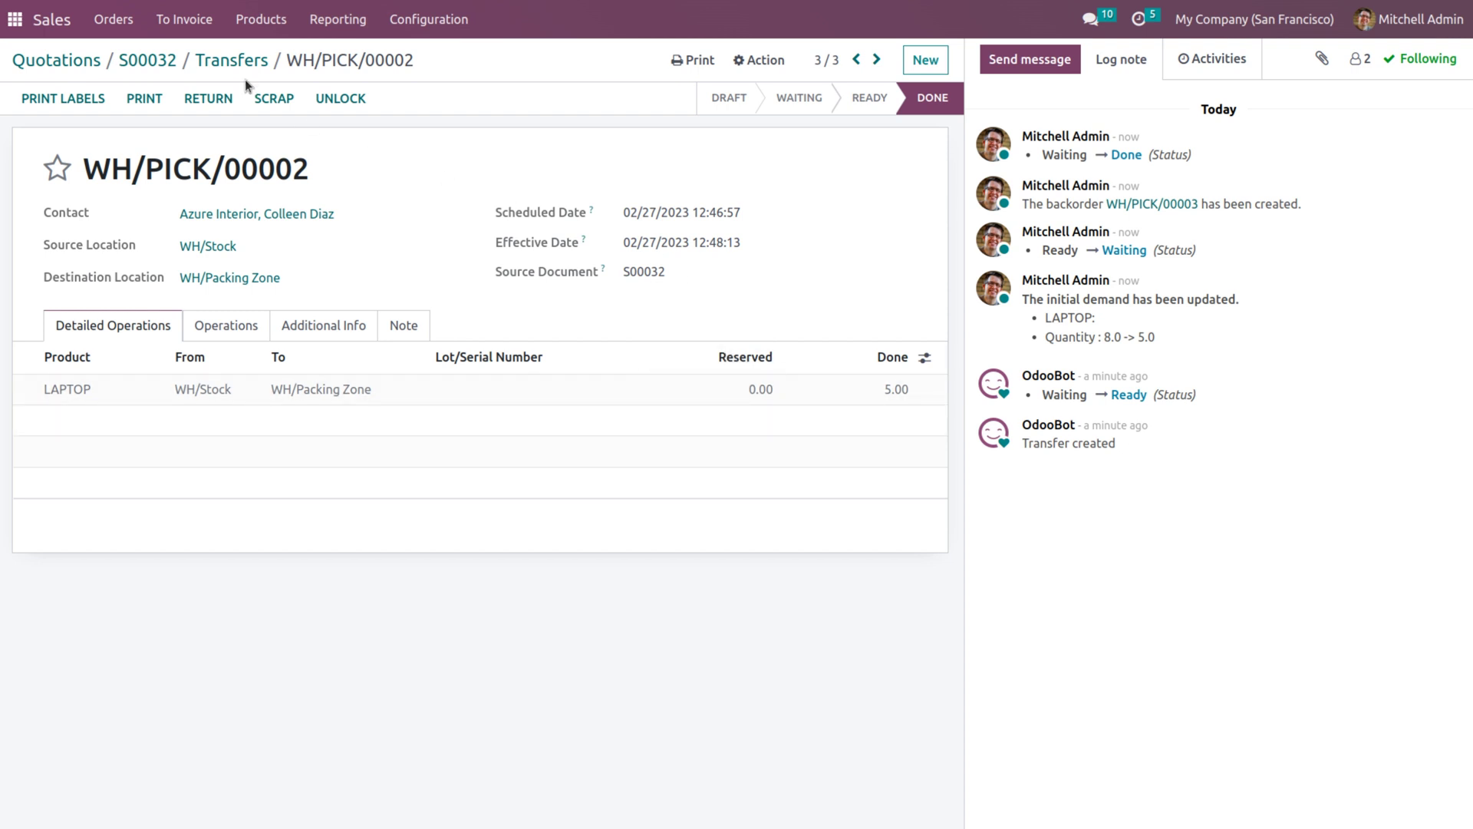
pyautogui.click(232, 61)
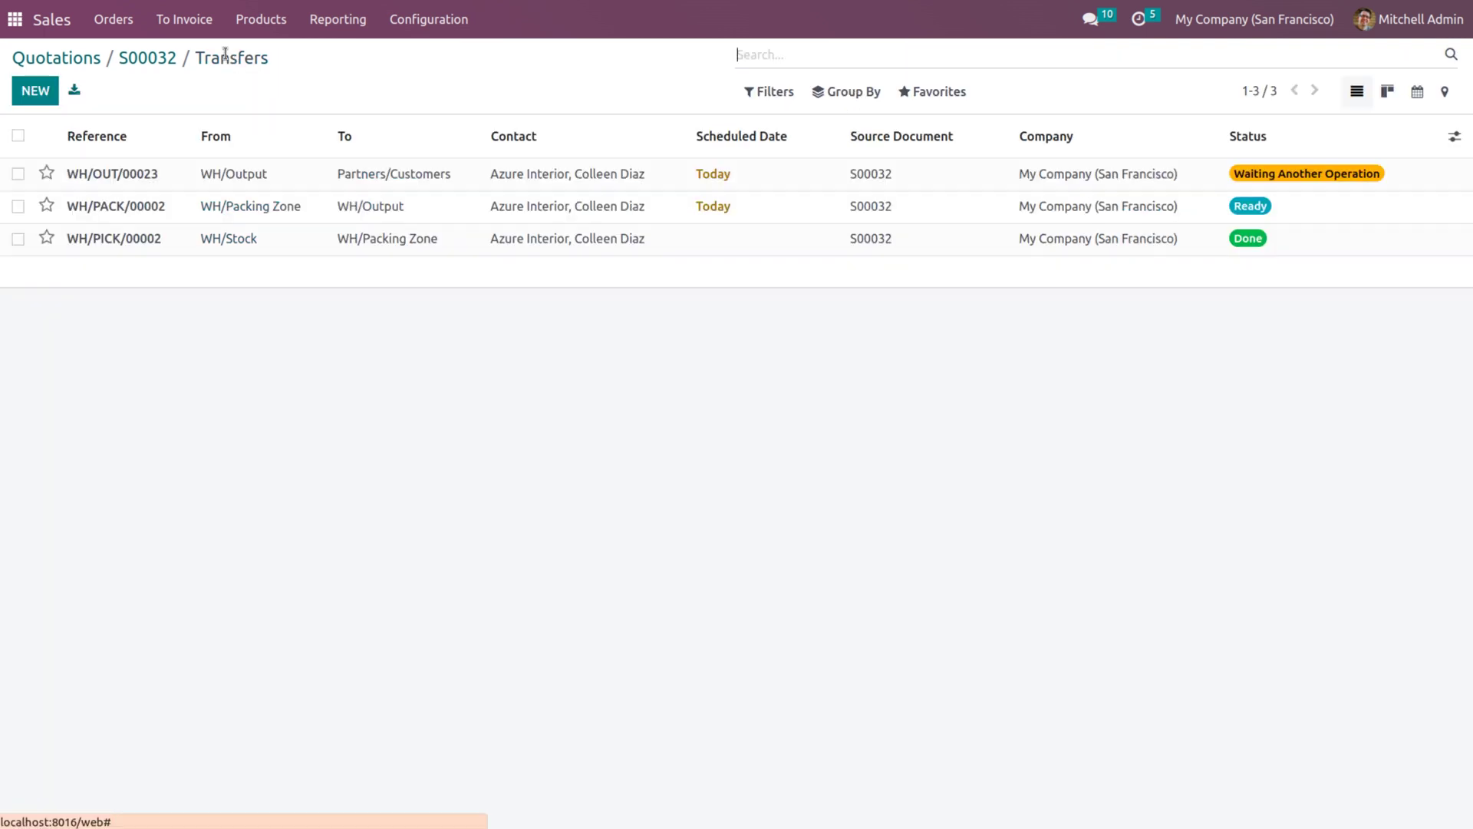
# Step: Validate WH/PACK/00002 for 5 laptops, creating backorder WH/PACK/00003, then return to Transfers
pyautogui.click(519, 220)
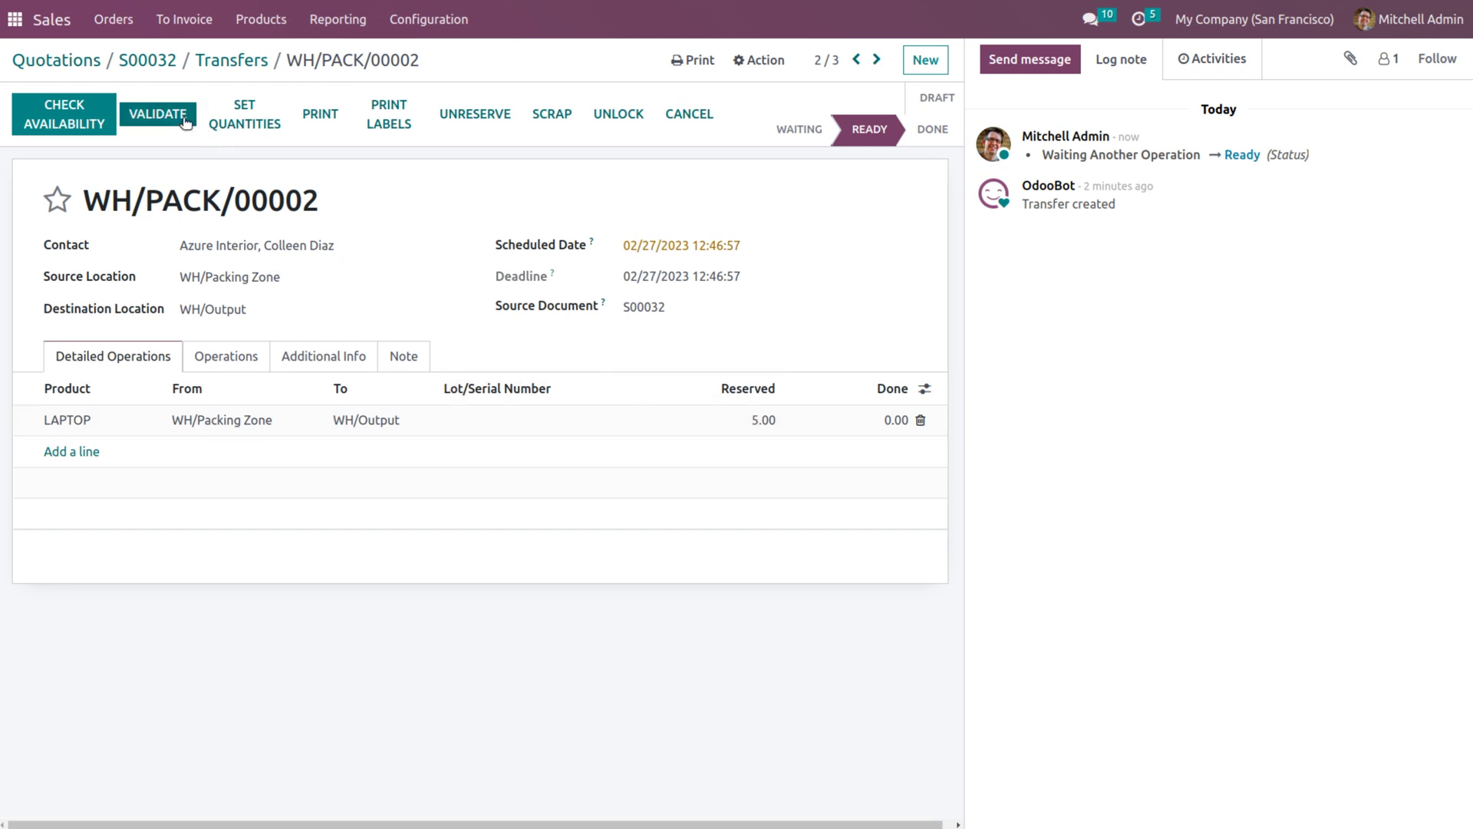
pyautogui.click(159, 115)
pyautogui.click(318, 183)
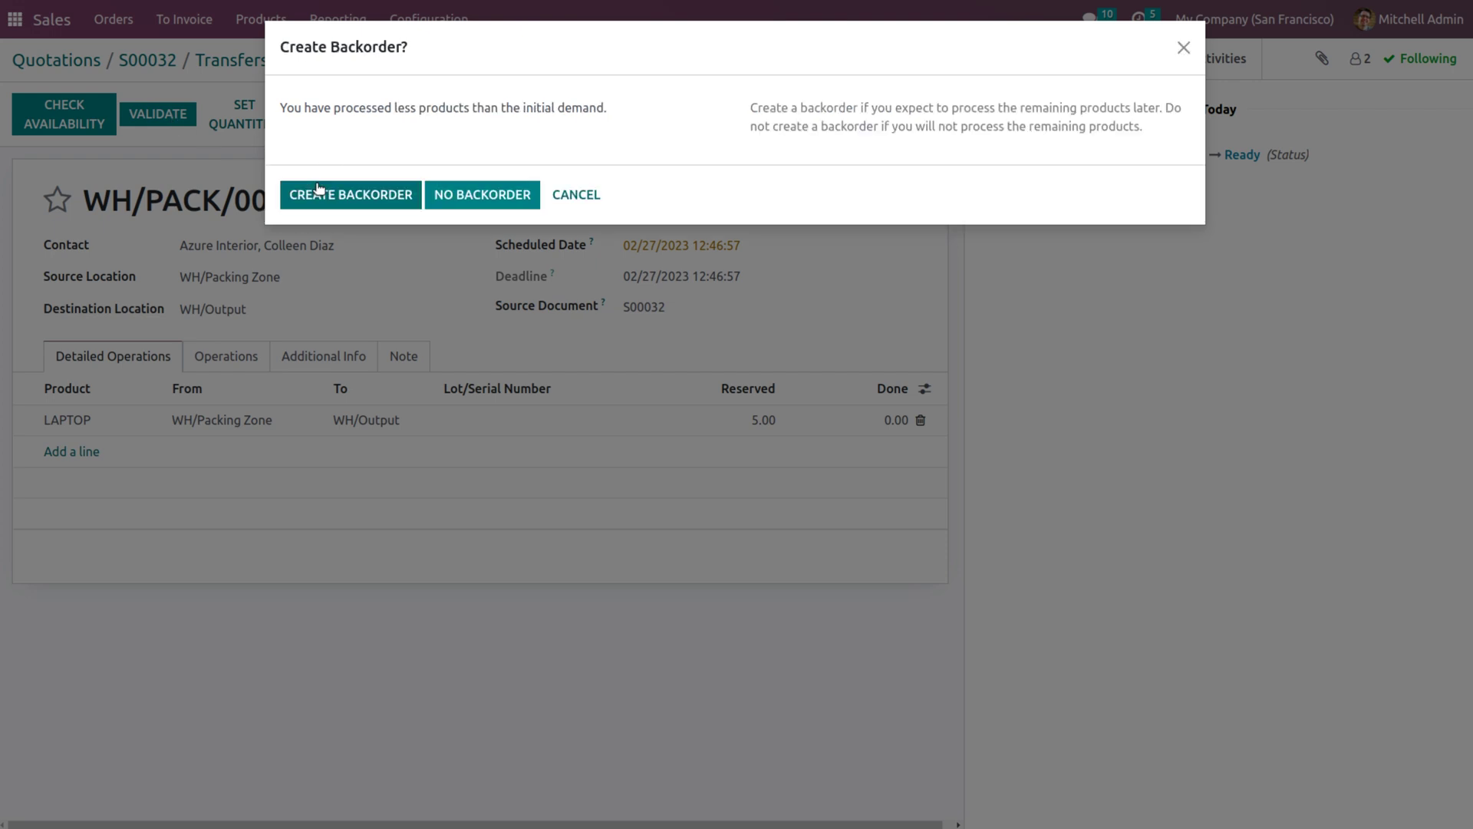
pyautogui.click(319, 192)
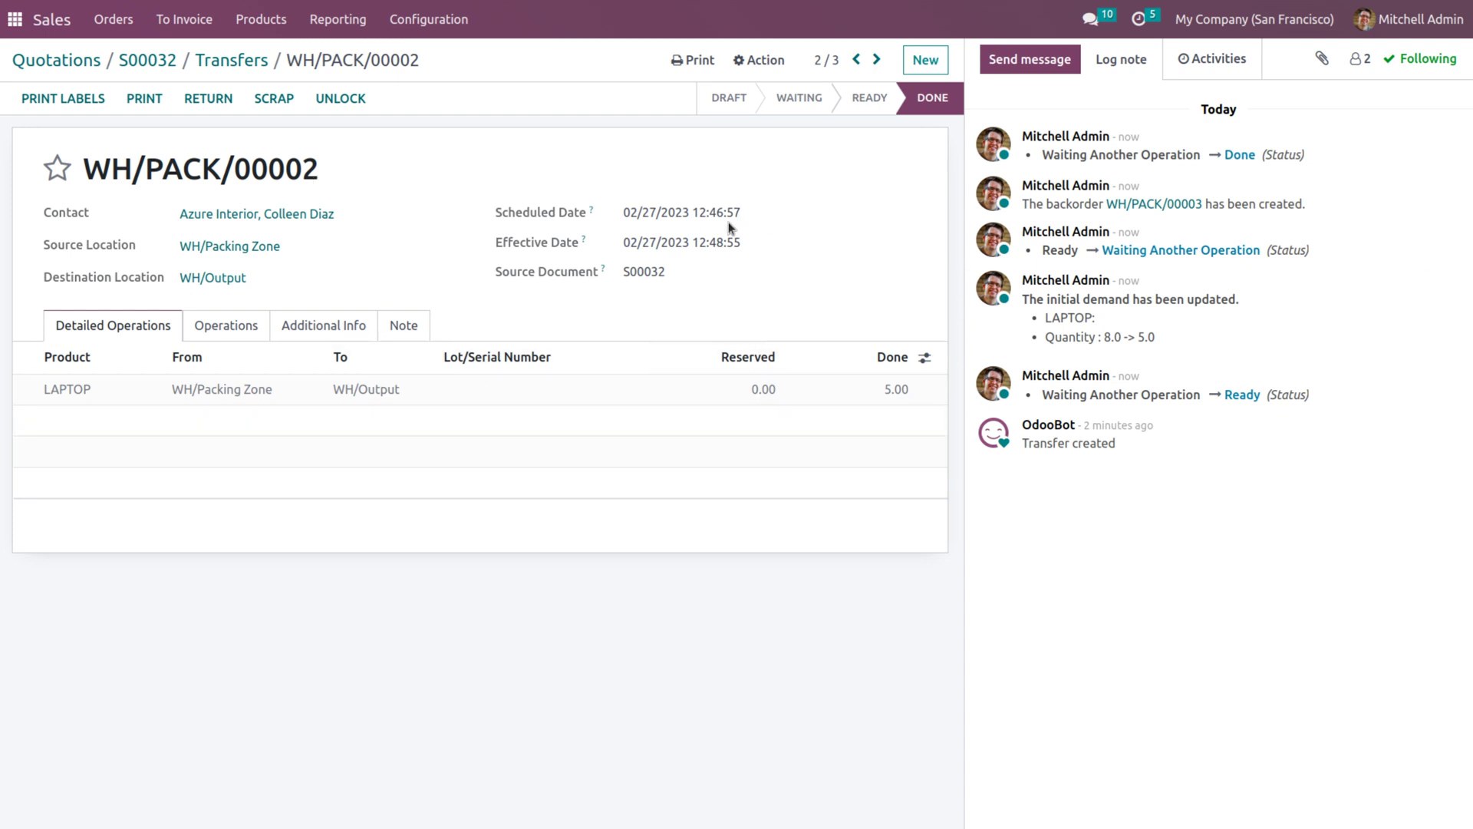
pyautogui.click(220, 60)
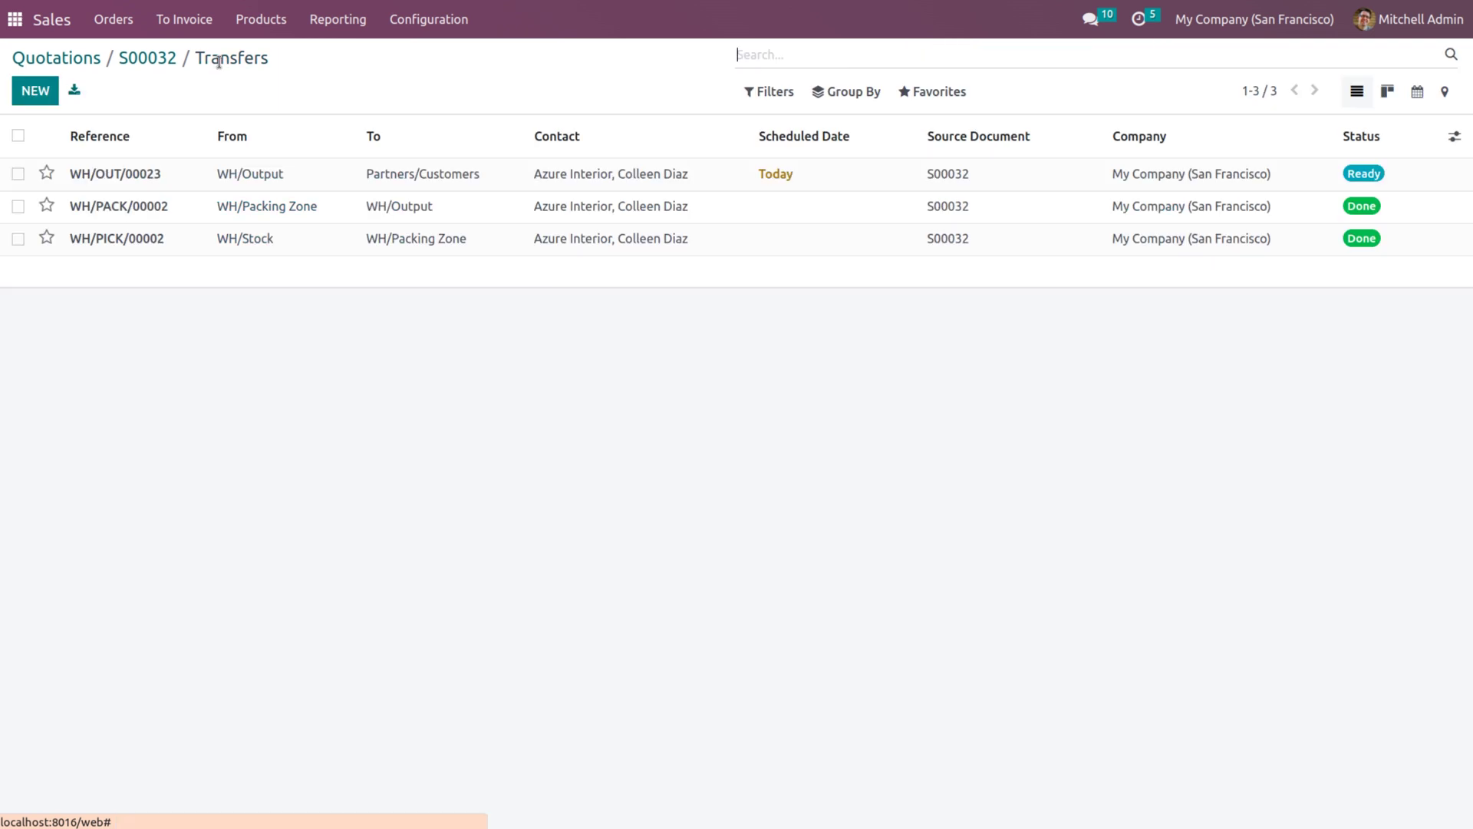
# Step: Validate delivery WH/OUT/00023 for 5 laptops, creating backorder WH/OUT/00024
pyautogui.click(508, 175)
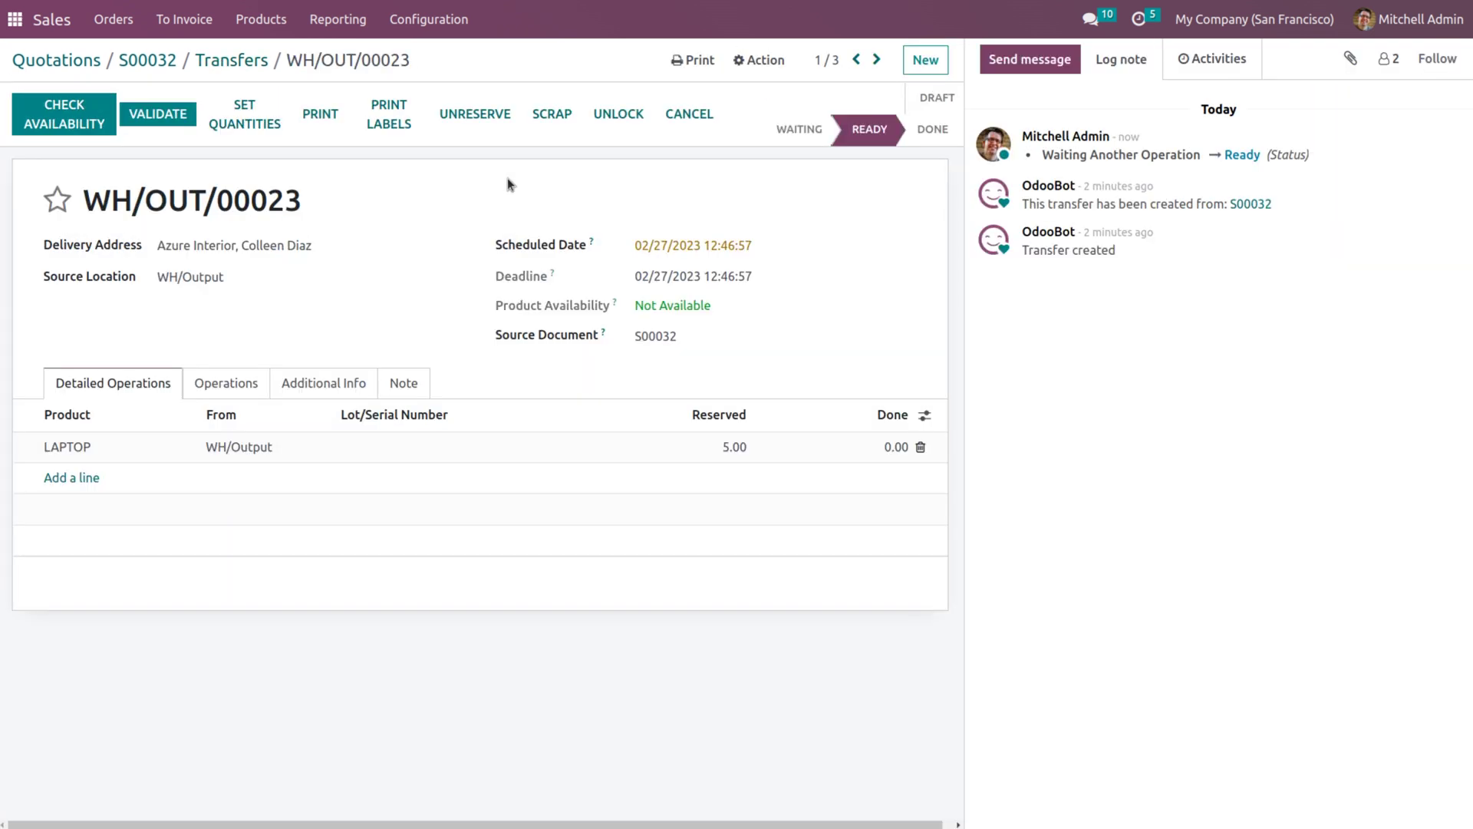
pyautogui.click(168, 115)
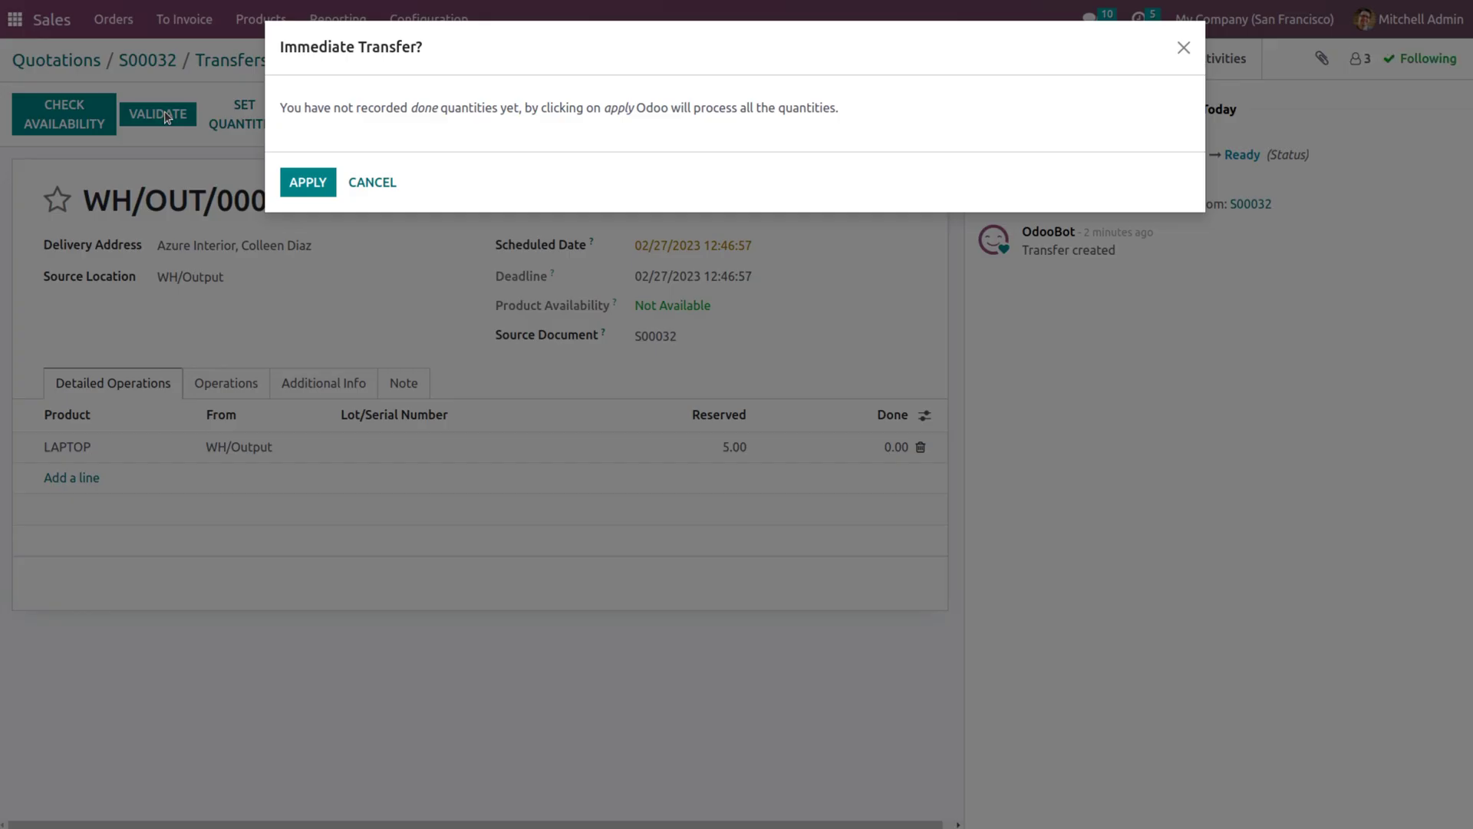
pyautogui.click(312, 185)
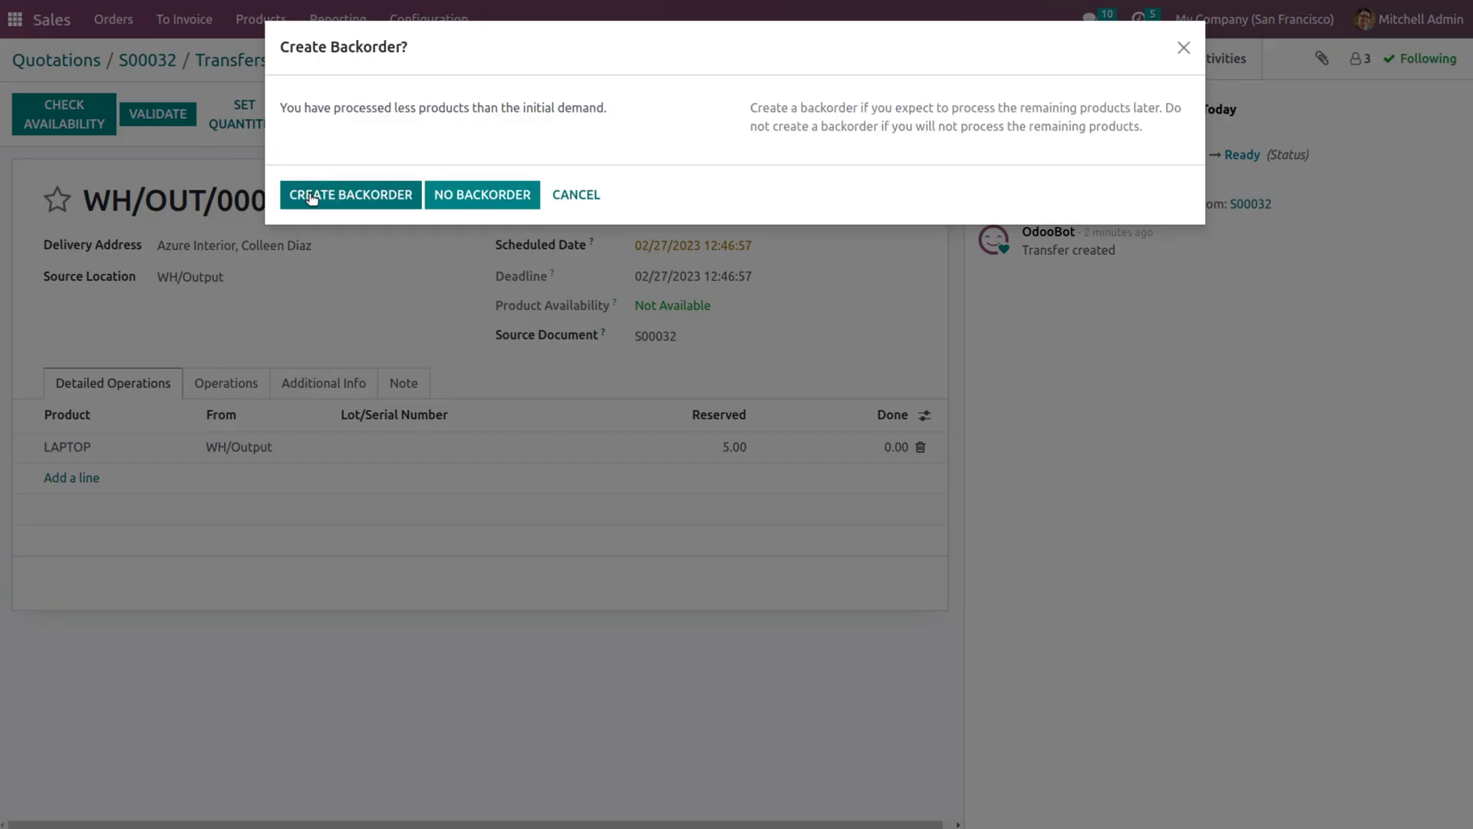
pyautogui.click(312, 198)
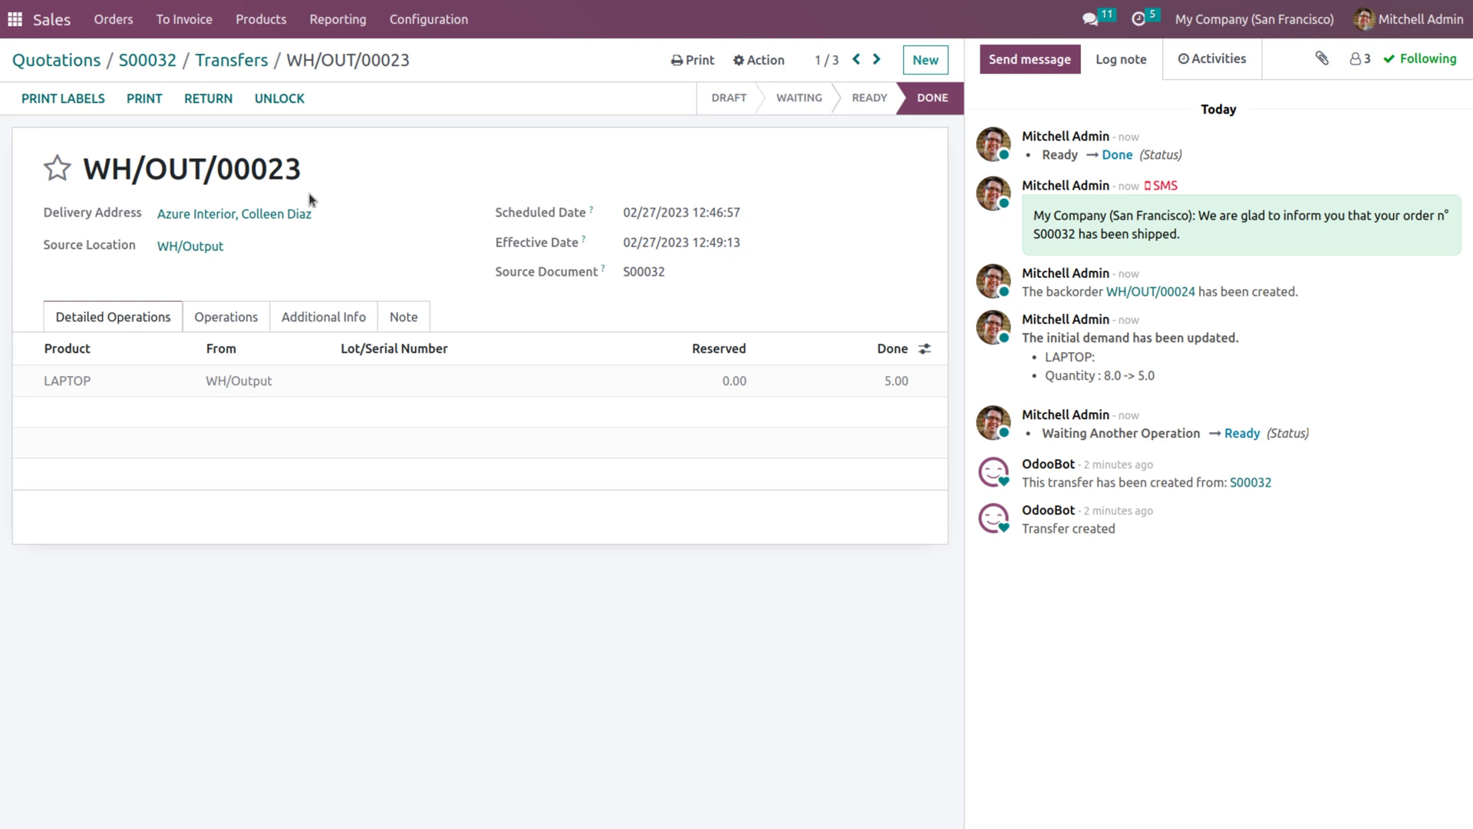
pyautogui.click(252, 30)
# Step: Apply a WH/Stock count of 5 for LAPTOP and return to its product form
pyautogui.click(260, 61)
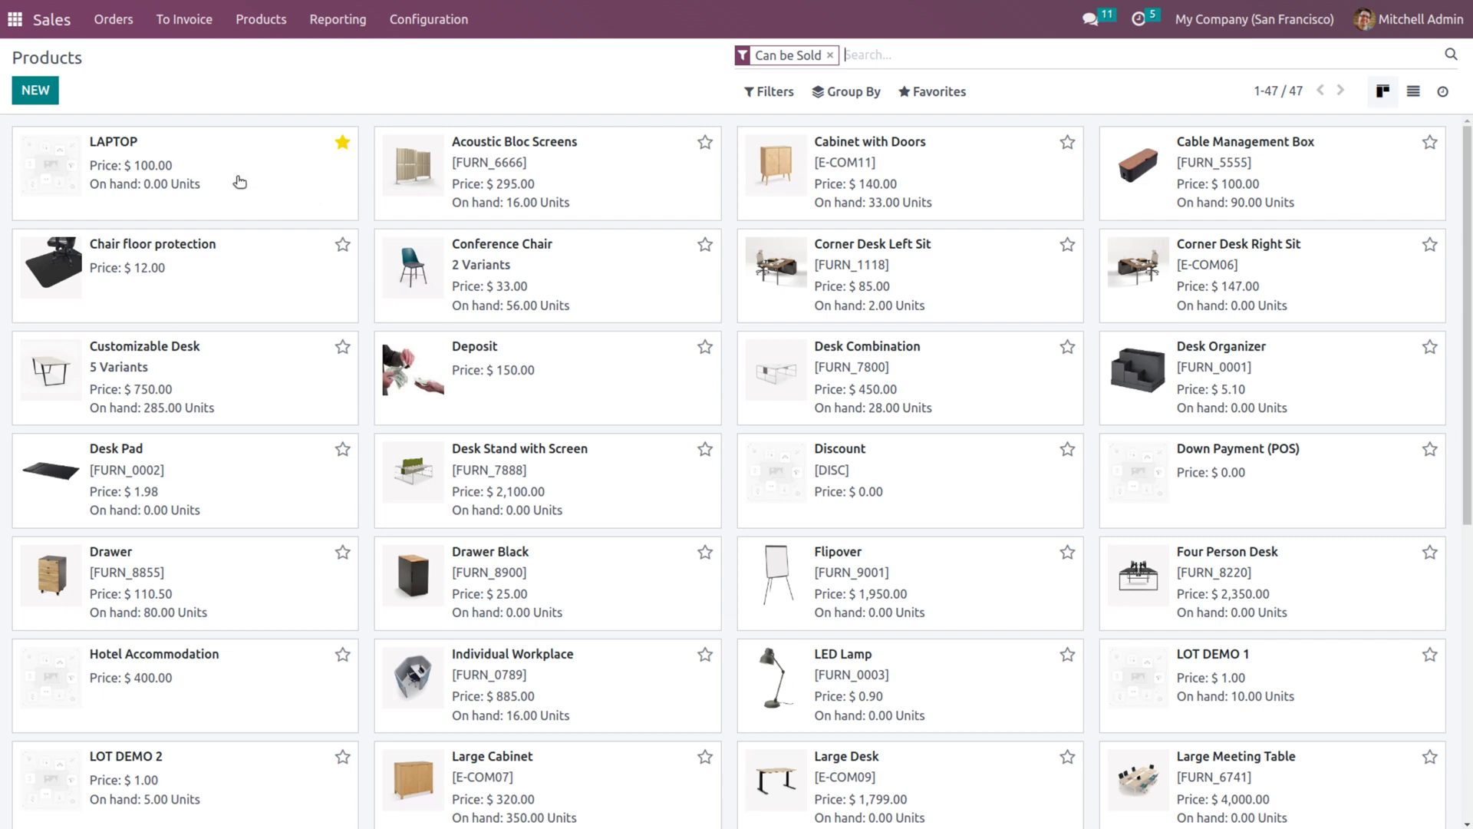
pyautogui.click(241, 182)
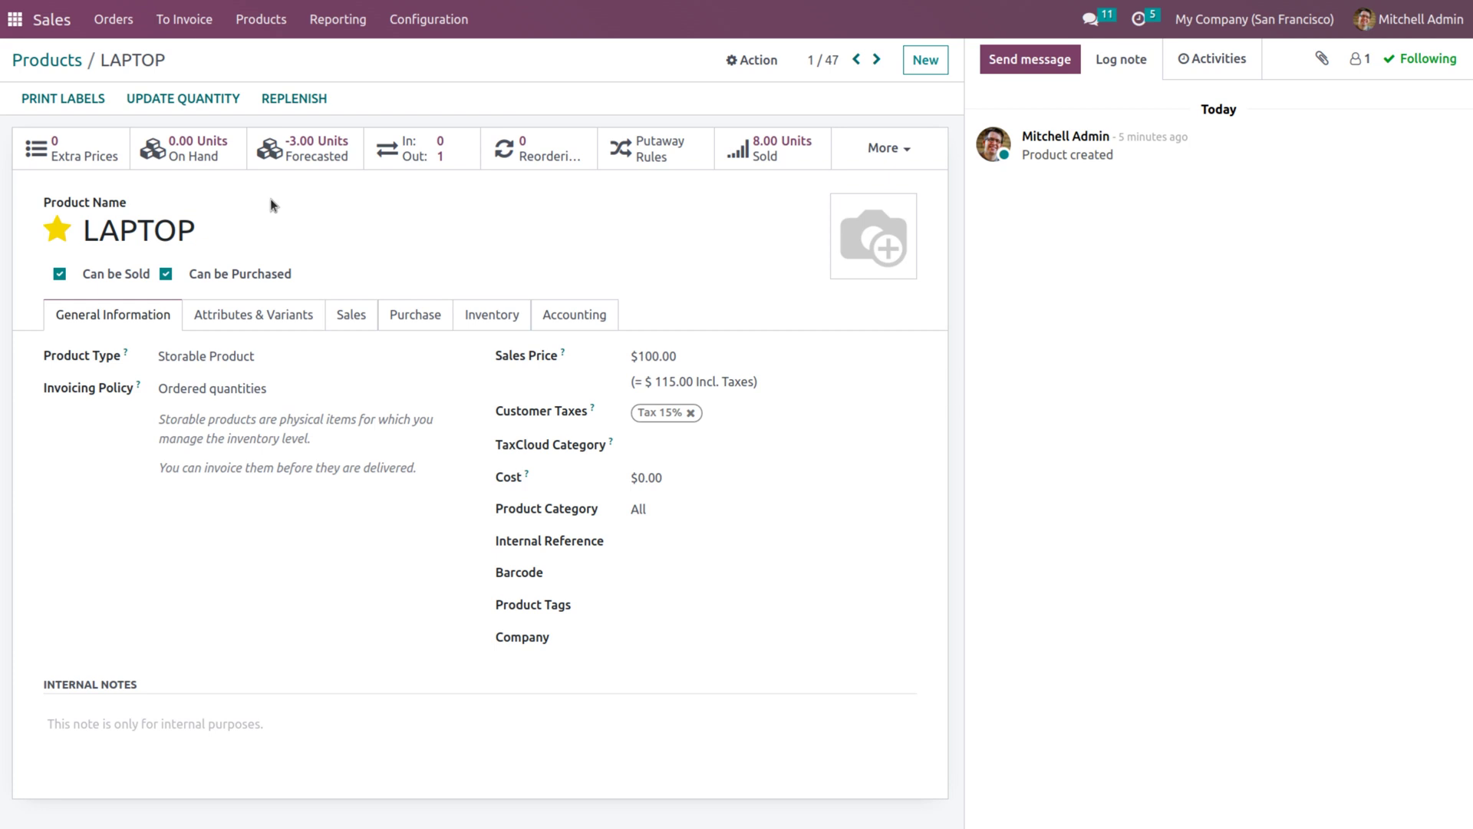
pyautogui.click(191, 98)
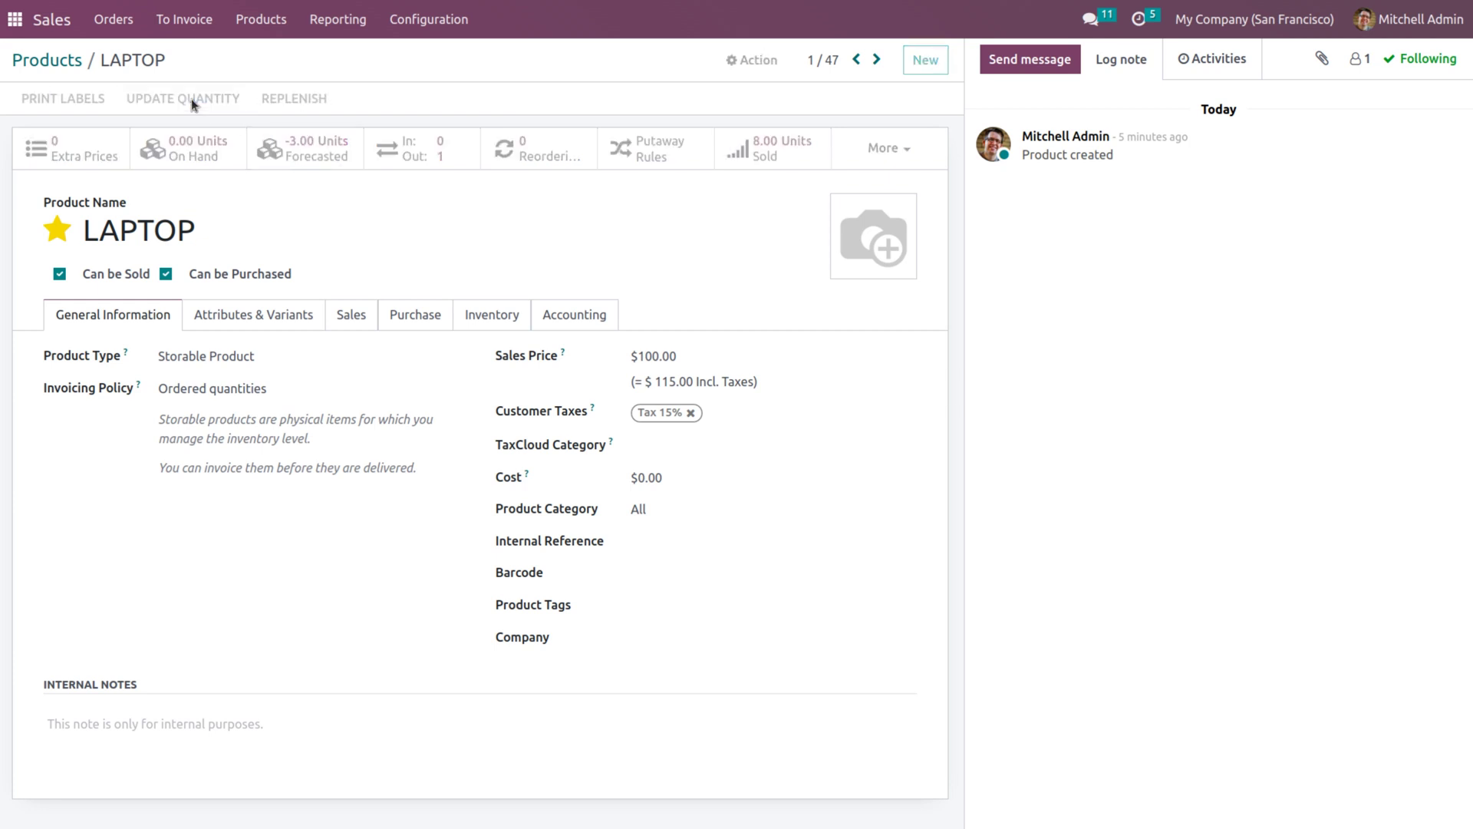
pyautogui.click(36, 90)
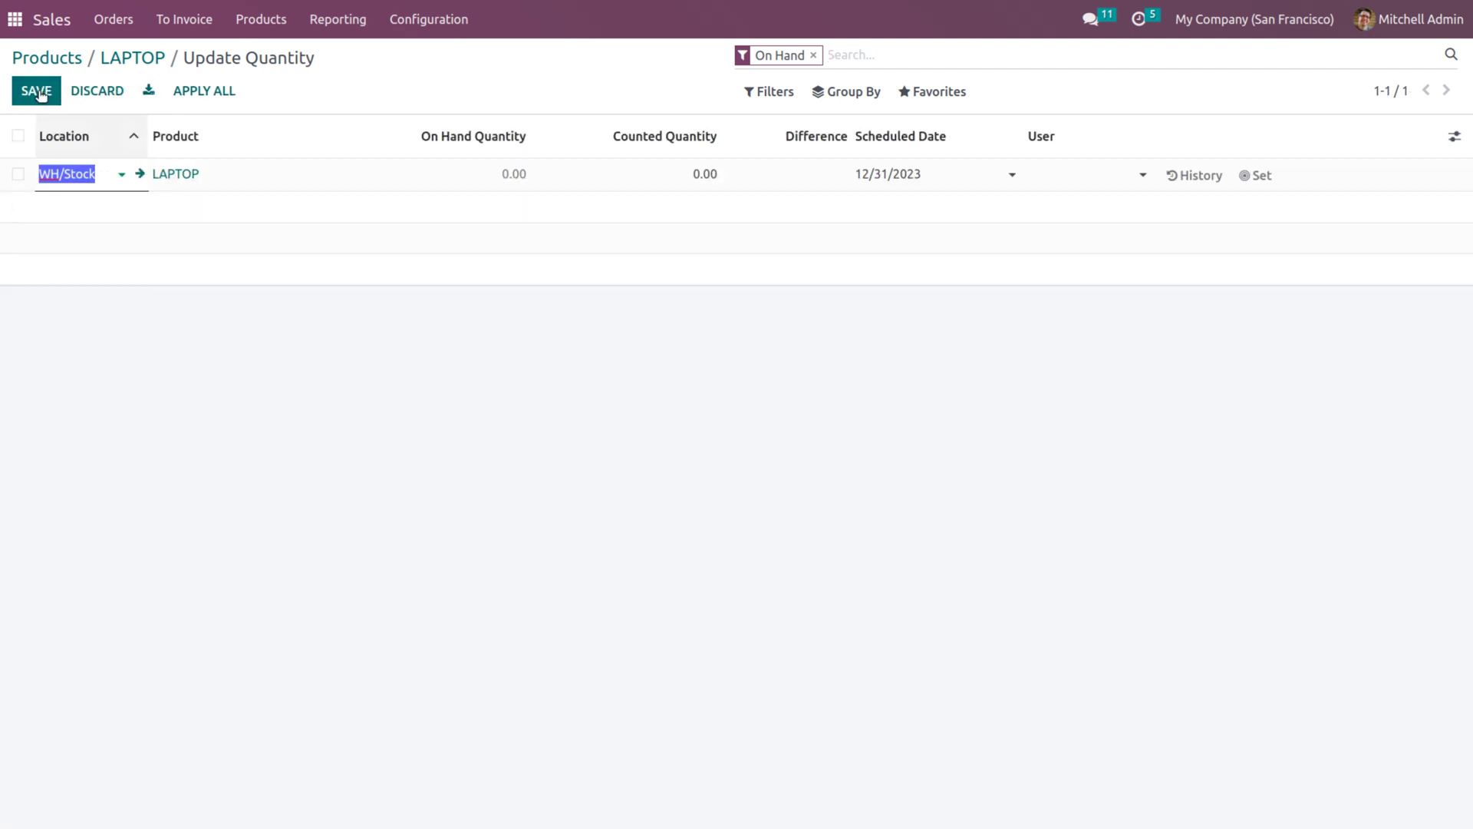
pyautogui.click(700, 173)
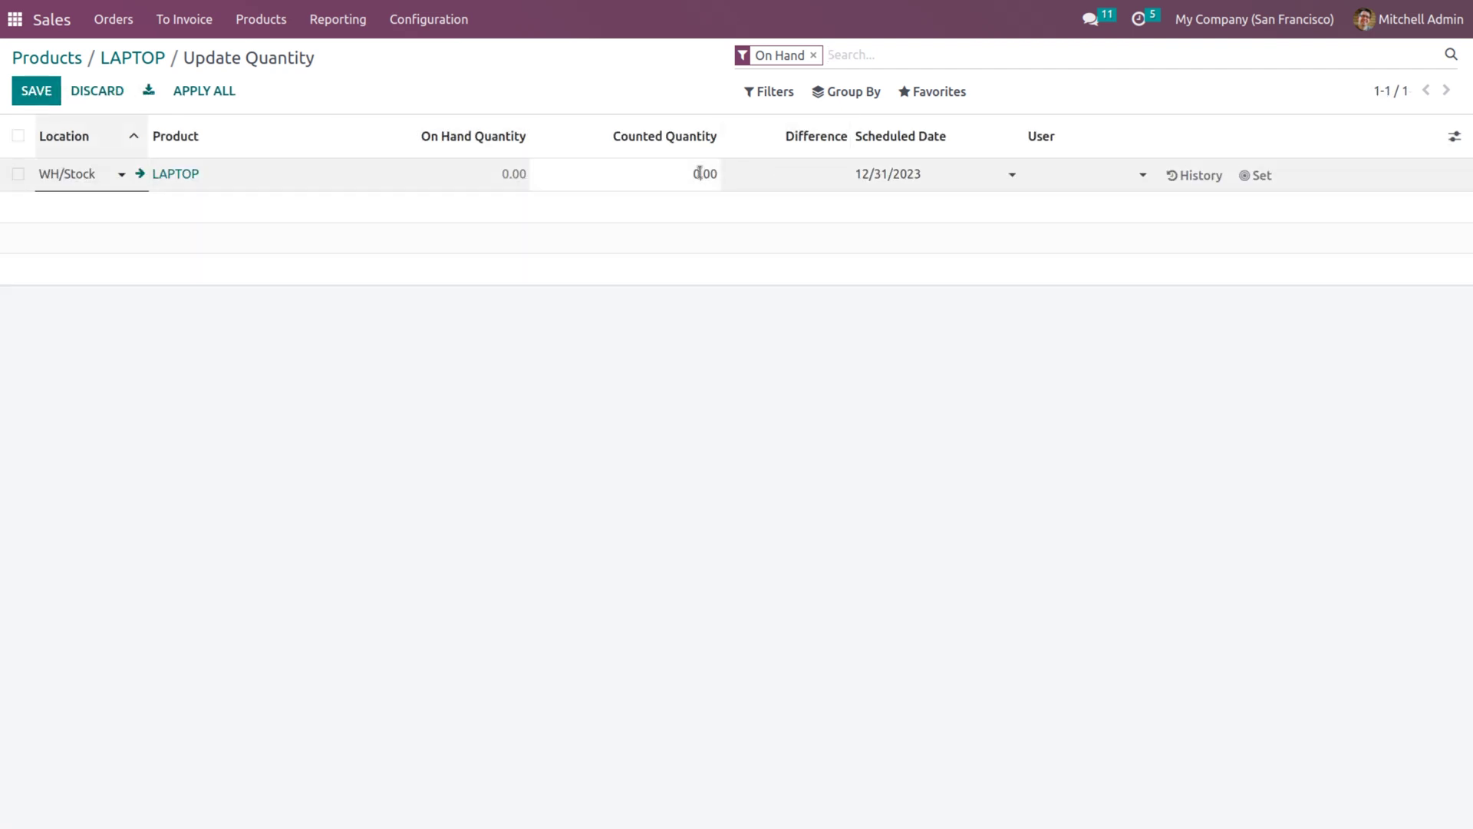
pyautogui.write('5')
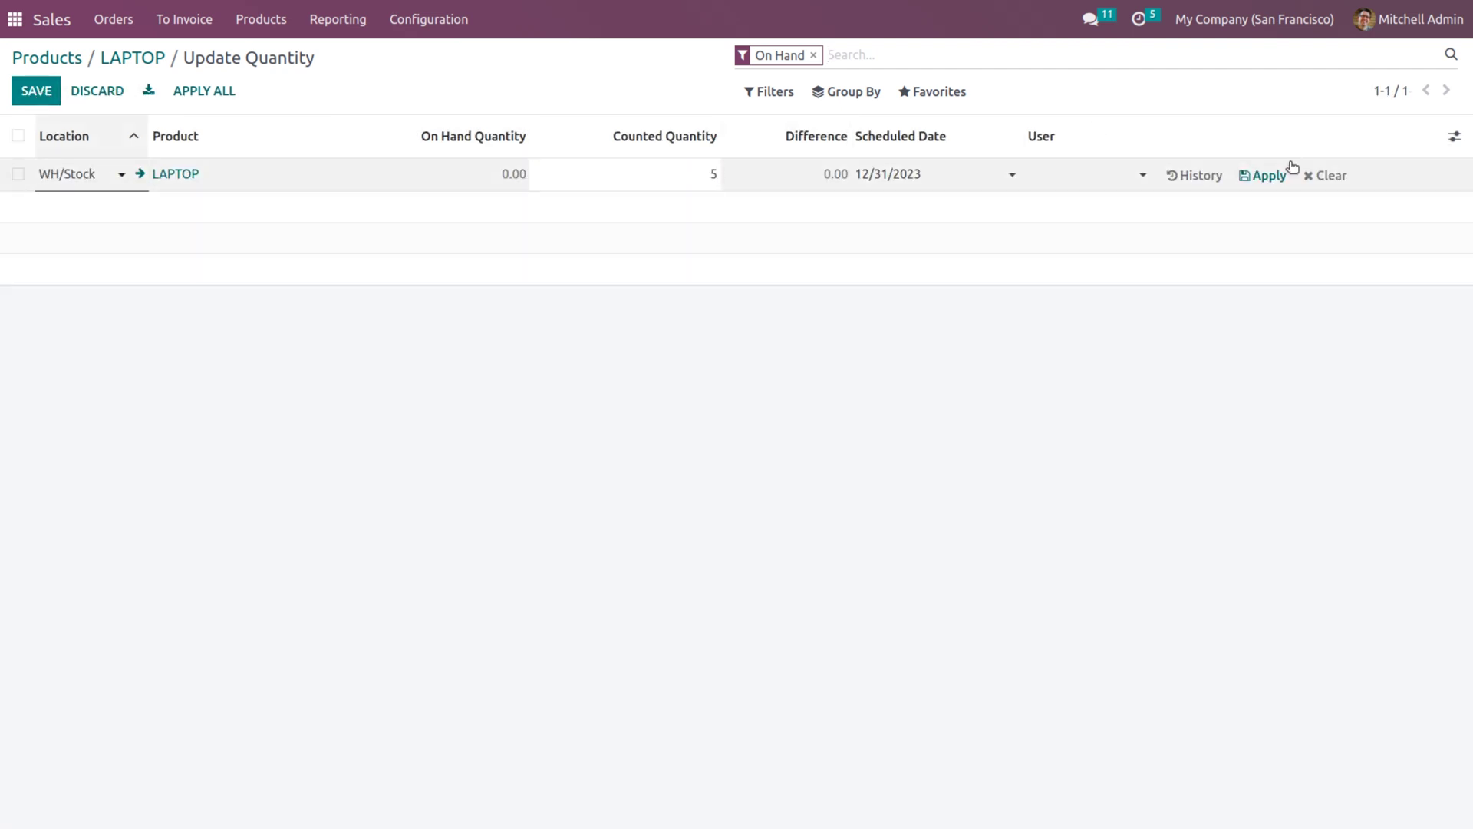
pyautogui.click(1267, 174)
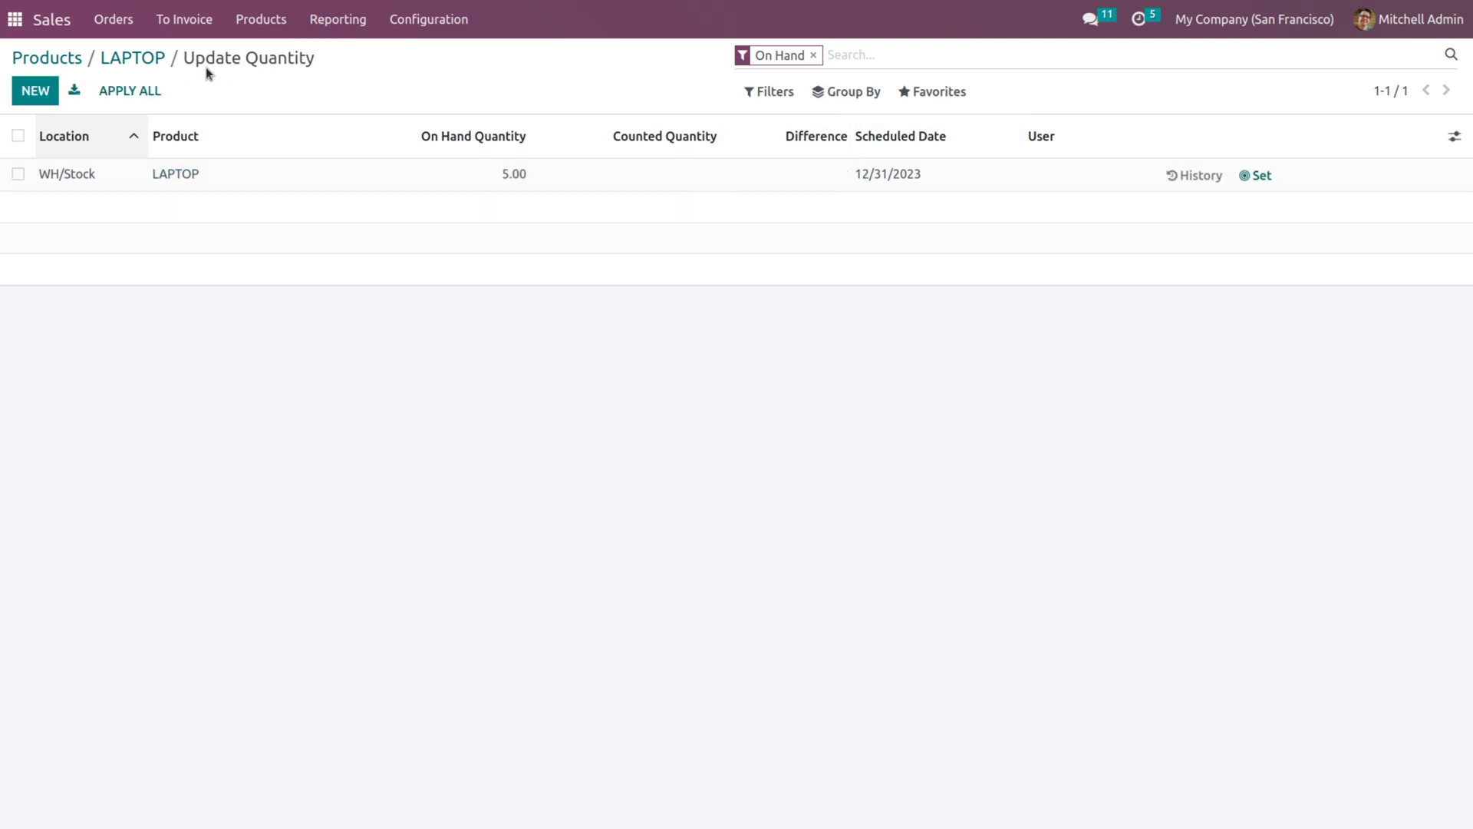
pyautogui.click(134, 57)
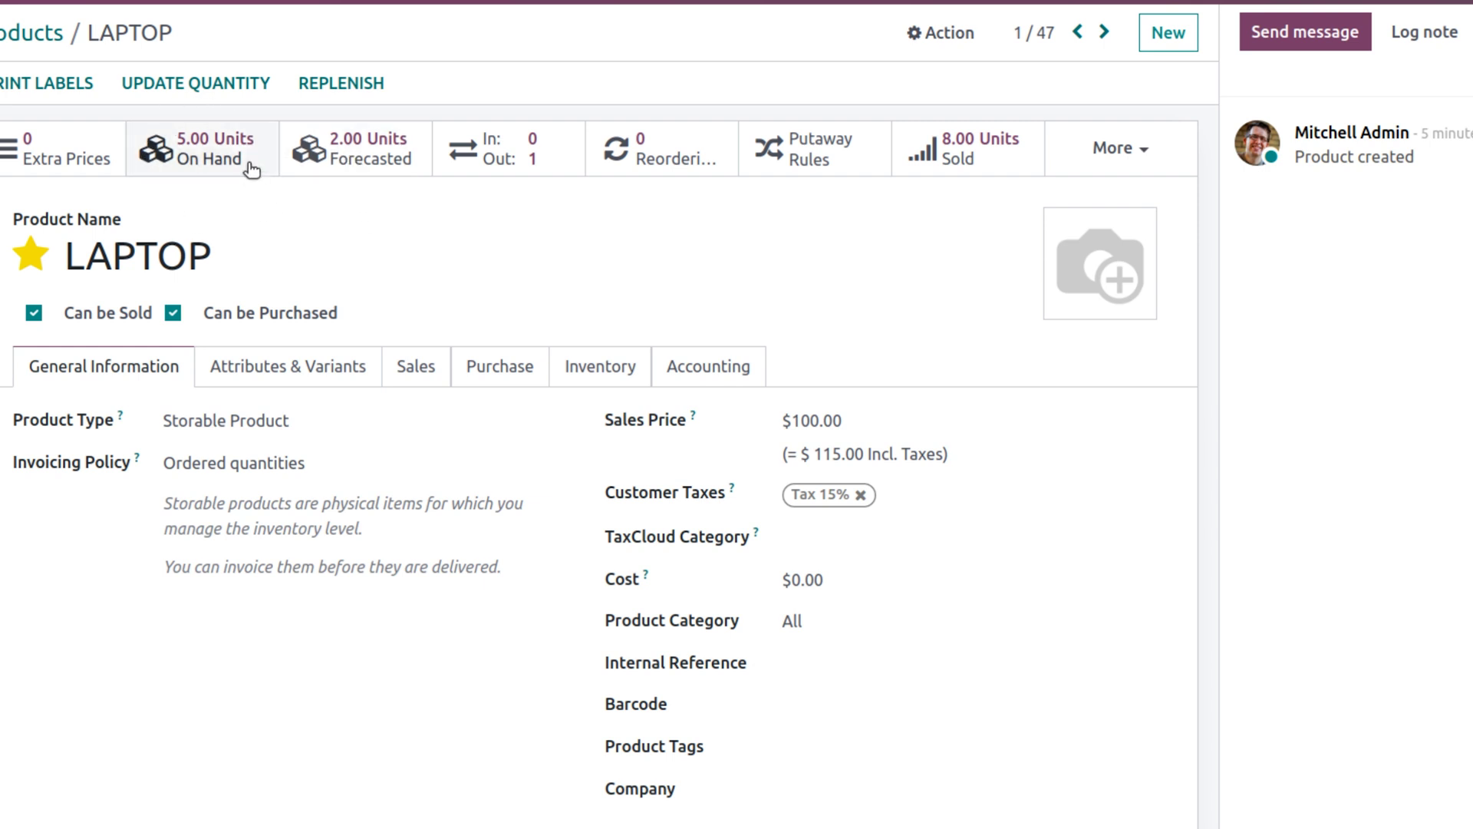
pyautogui.click(115, 20)
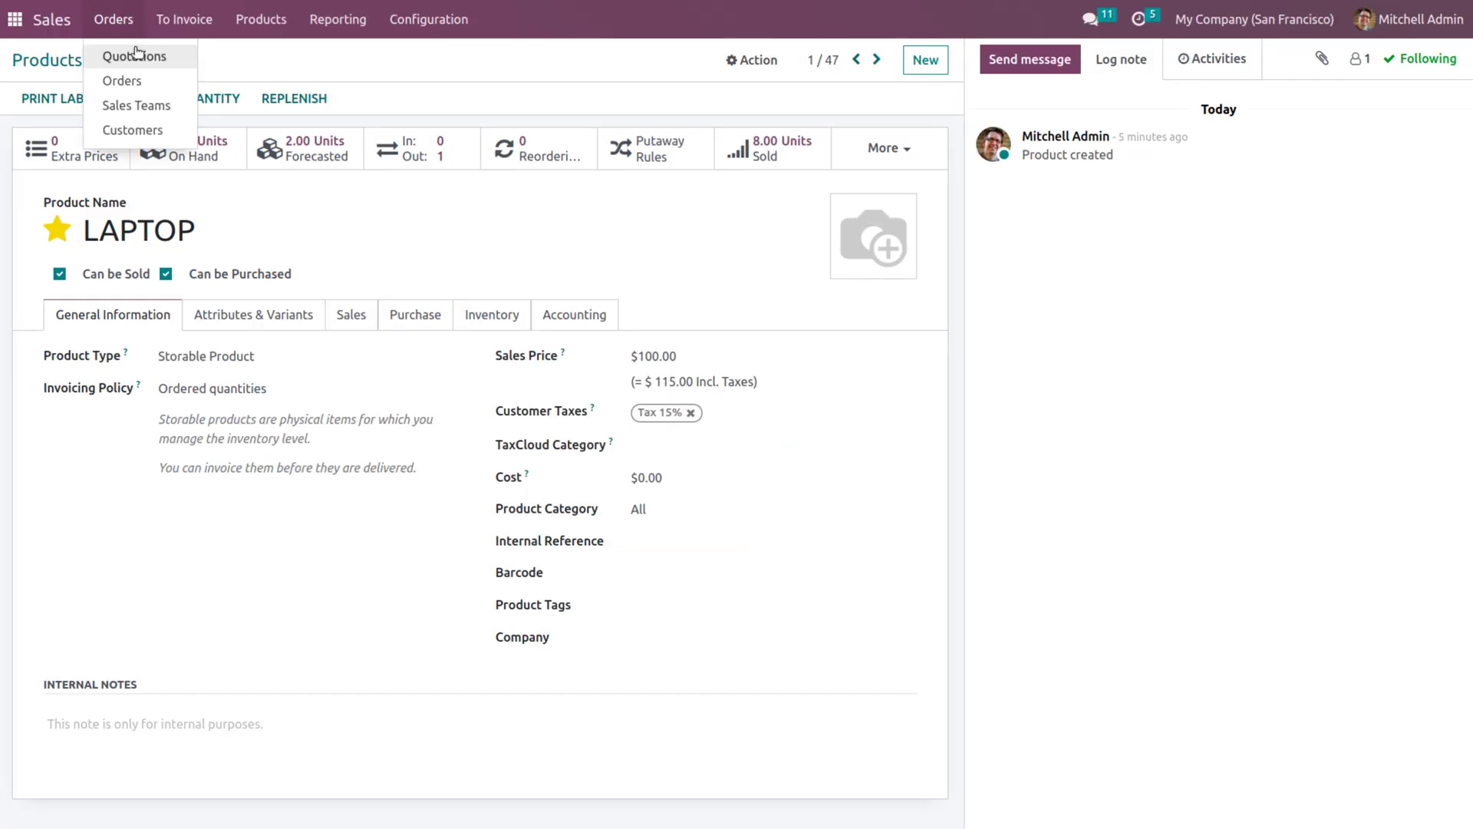
# Step: From sales order S00032's Delivery transfers, open the waiting pick WH/PICK/00003
pyautogui.click(130, 56)
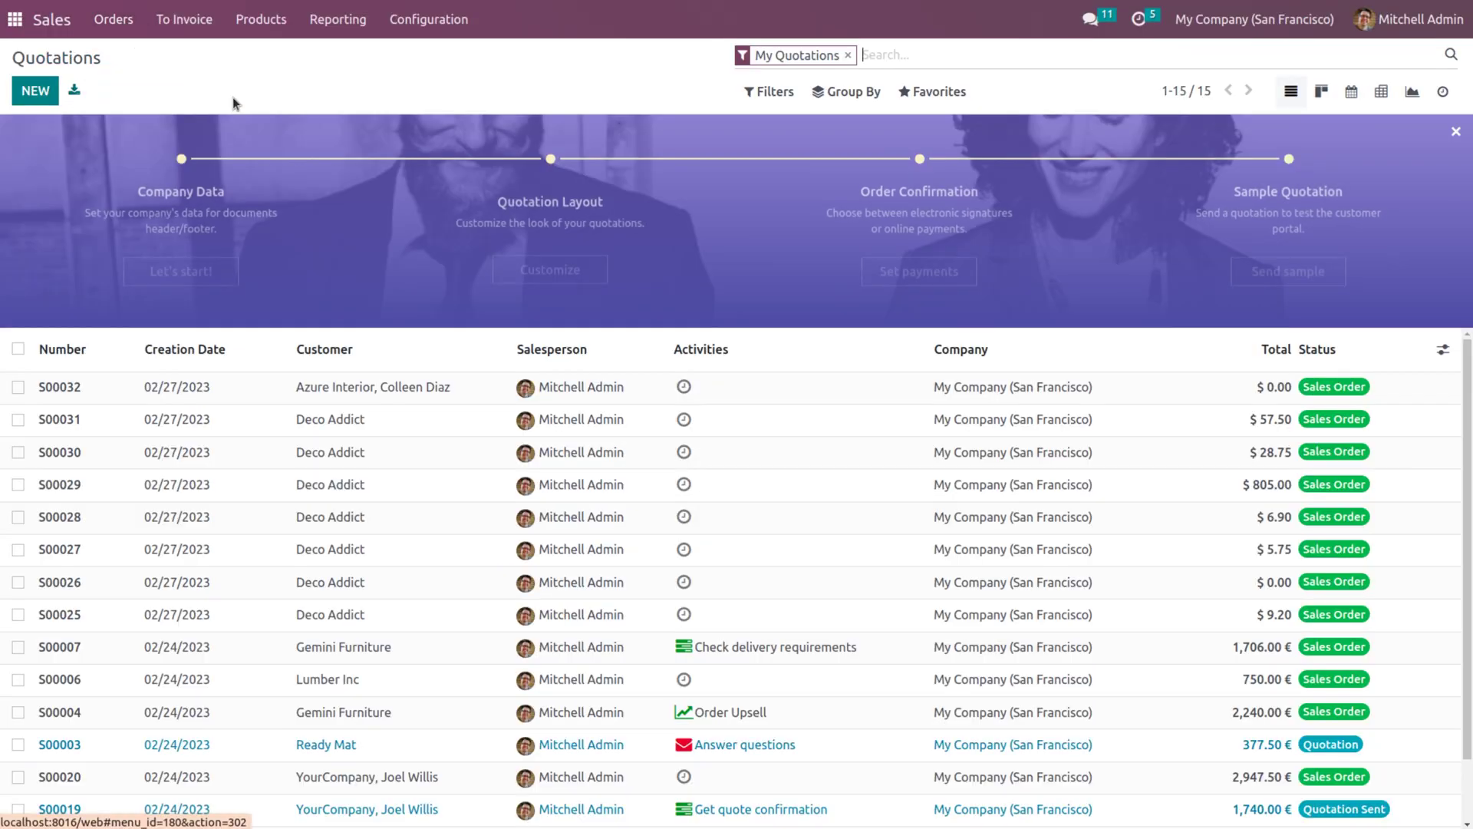
pyautogui.click(403, 386)
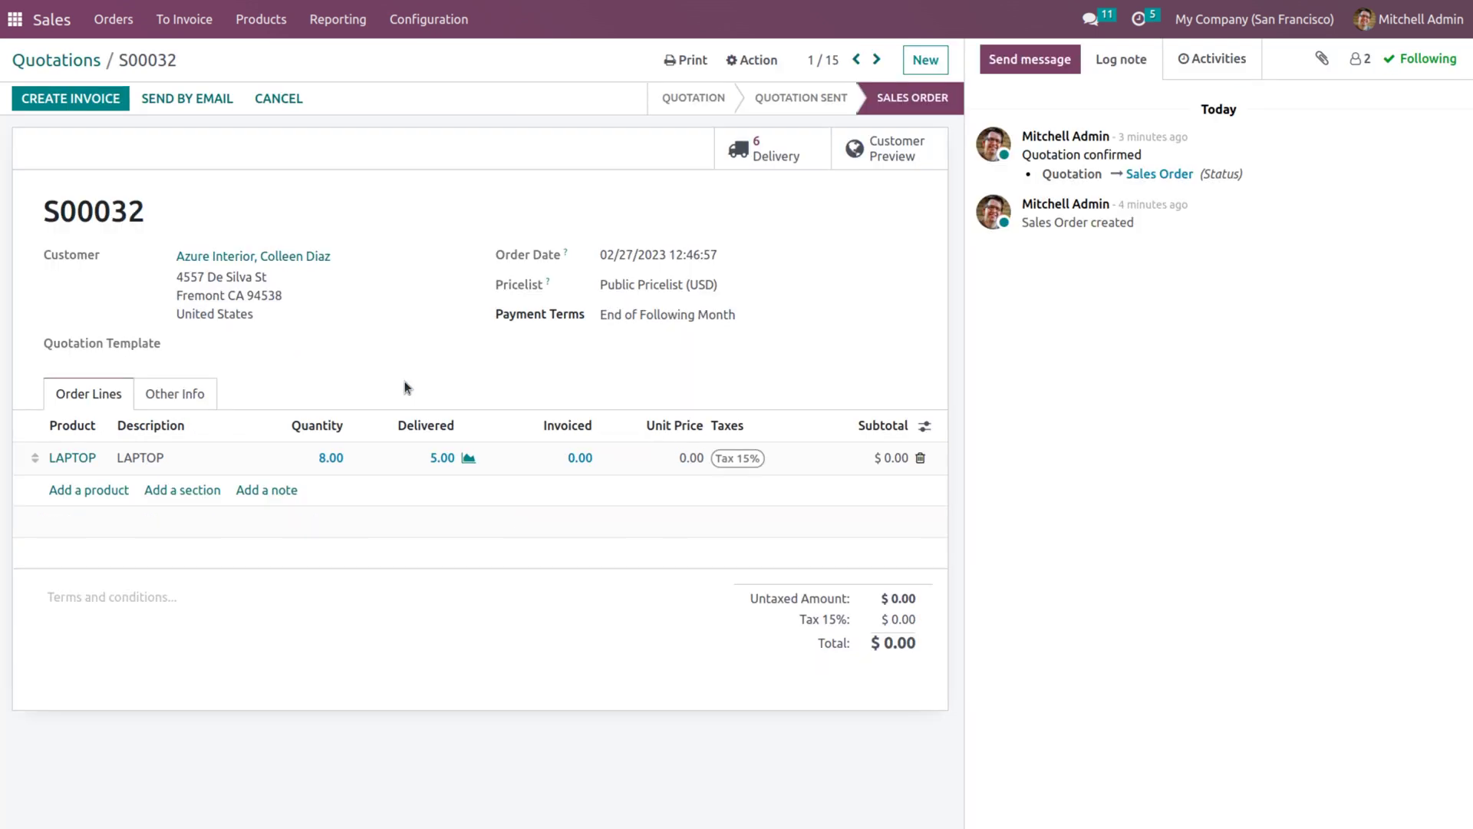
pyautogui.click(758, 155)
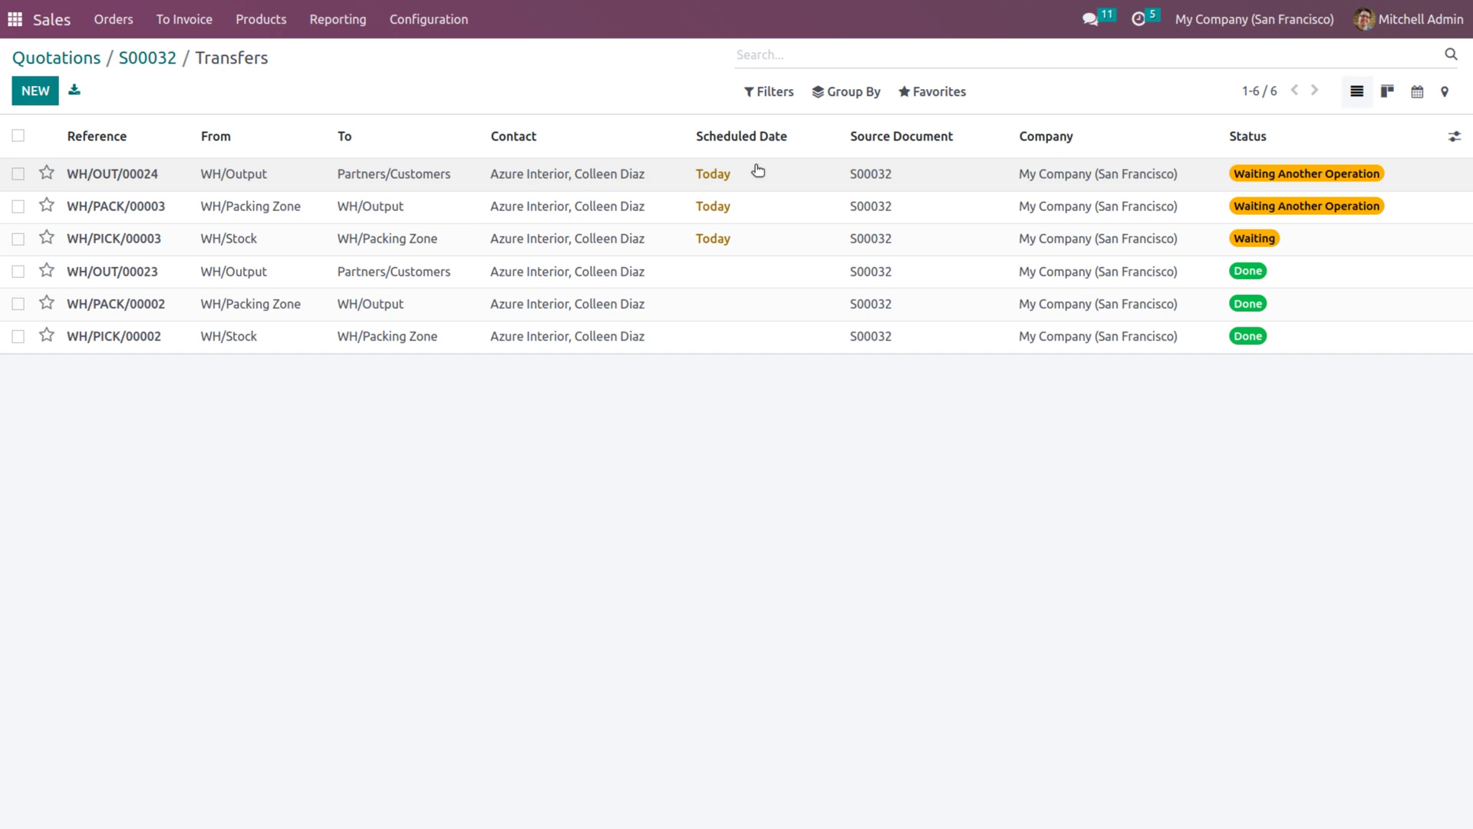
pyautogui.click(776, 237)
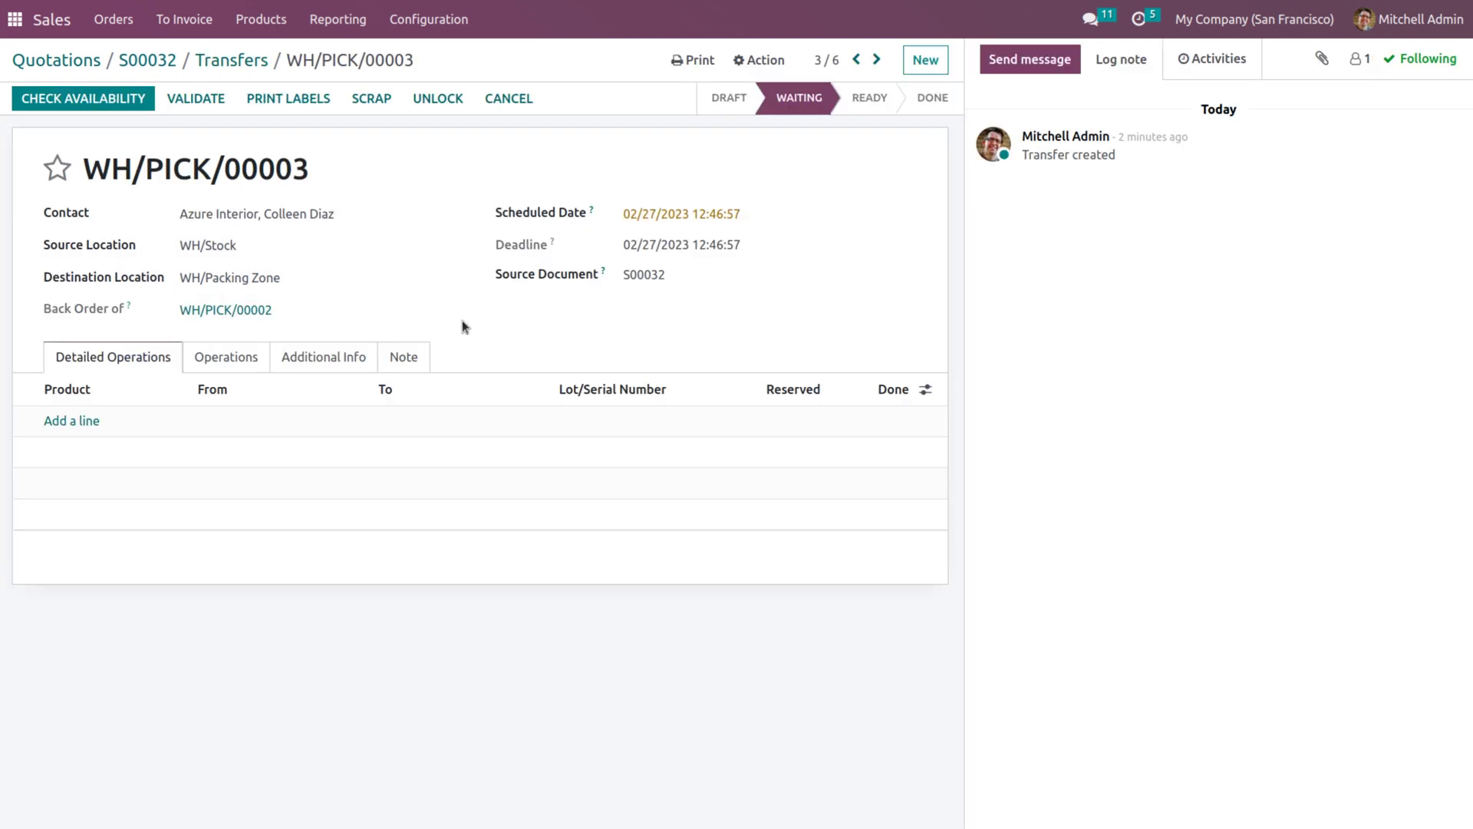
# Step: Validate pick transfer WH/PICK/00003 with 3 LAPTOP units done
pyautogui.click(263, 359)
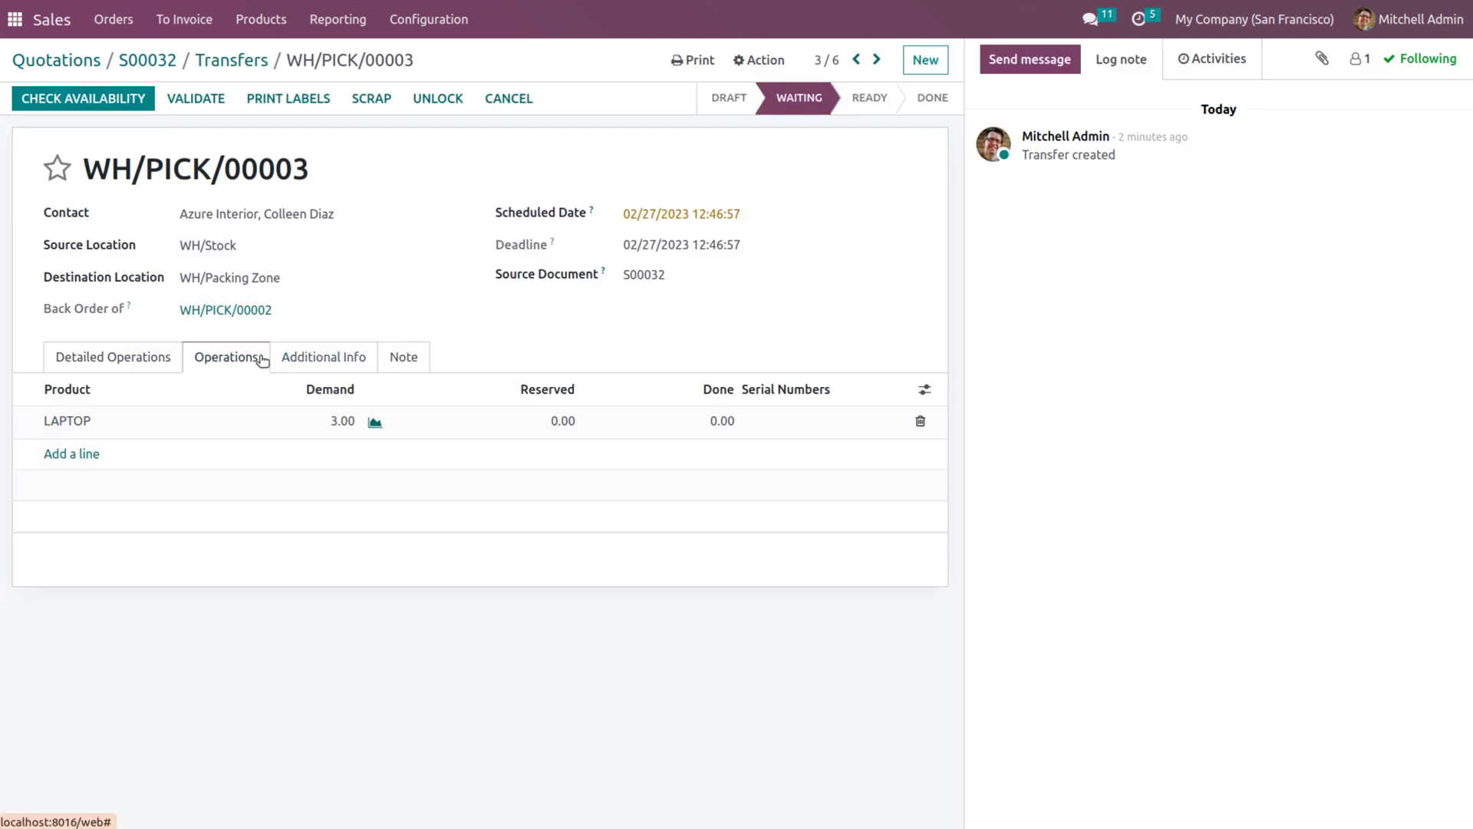
pyautogui.click(195, 99)
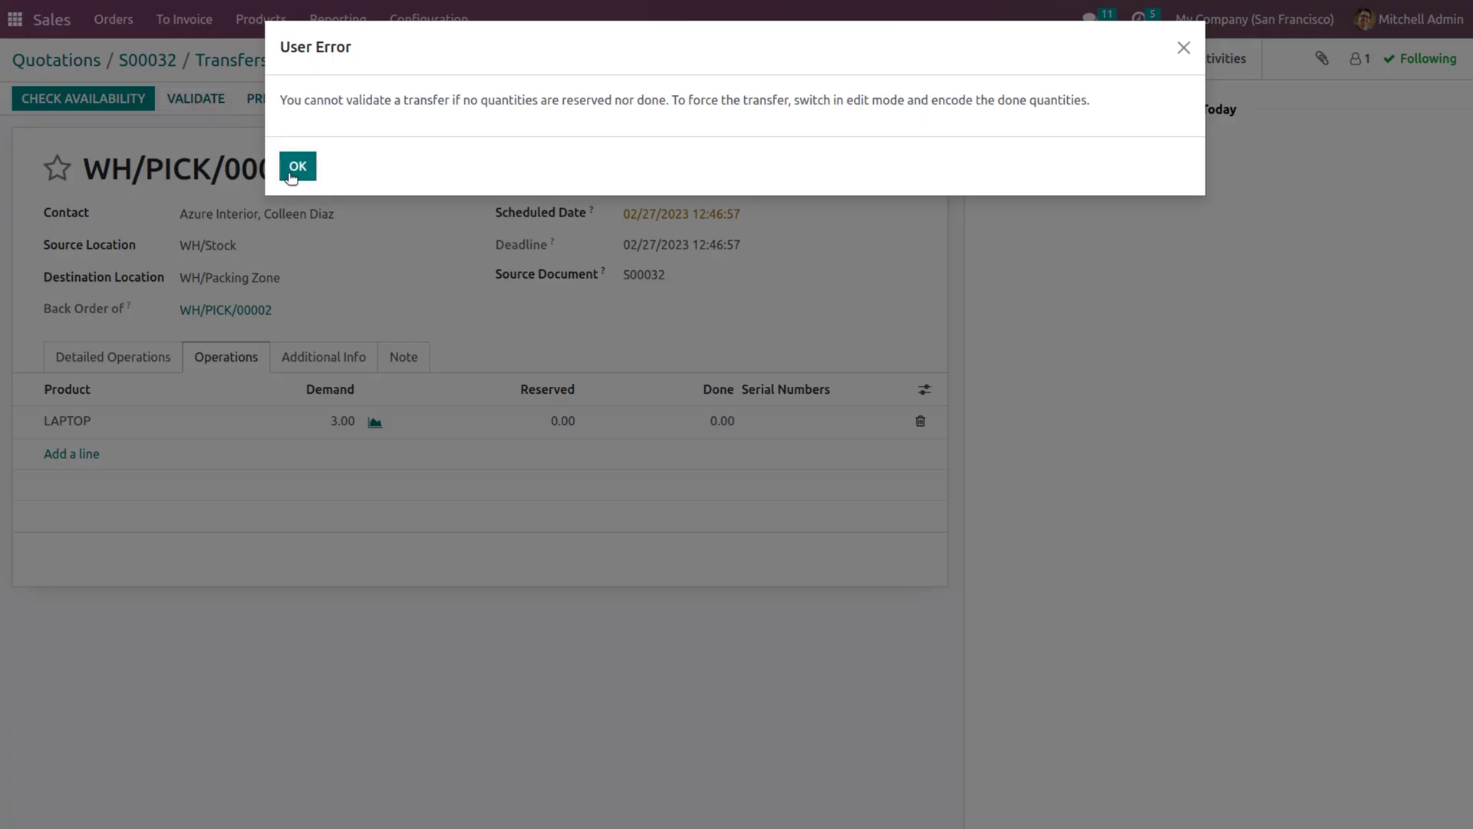
pyautogui.click(297, 166)
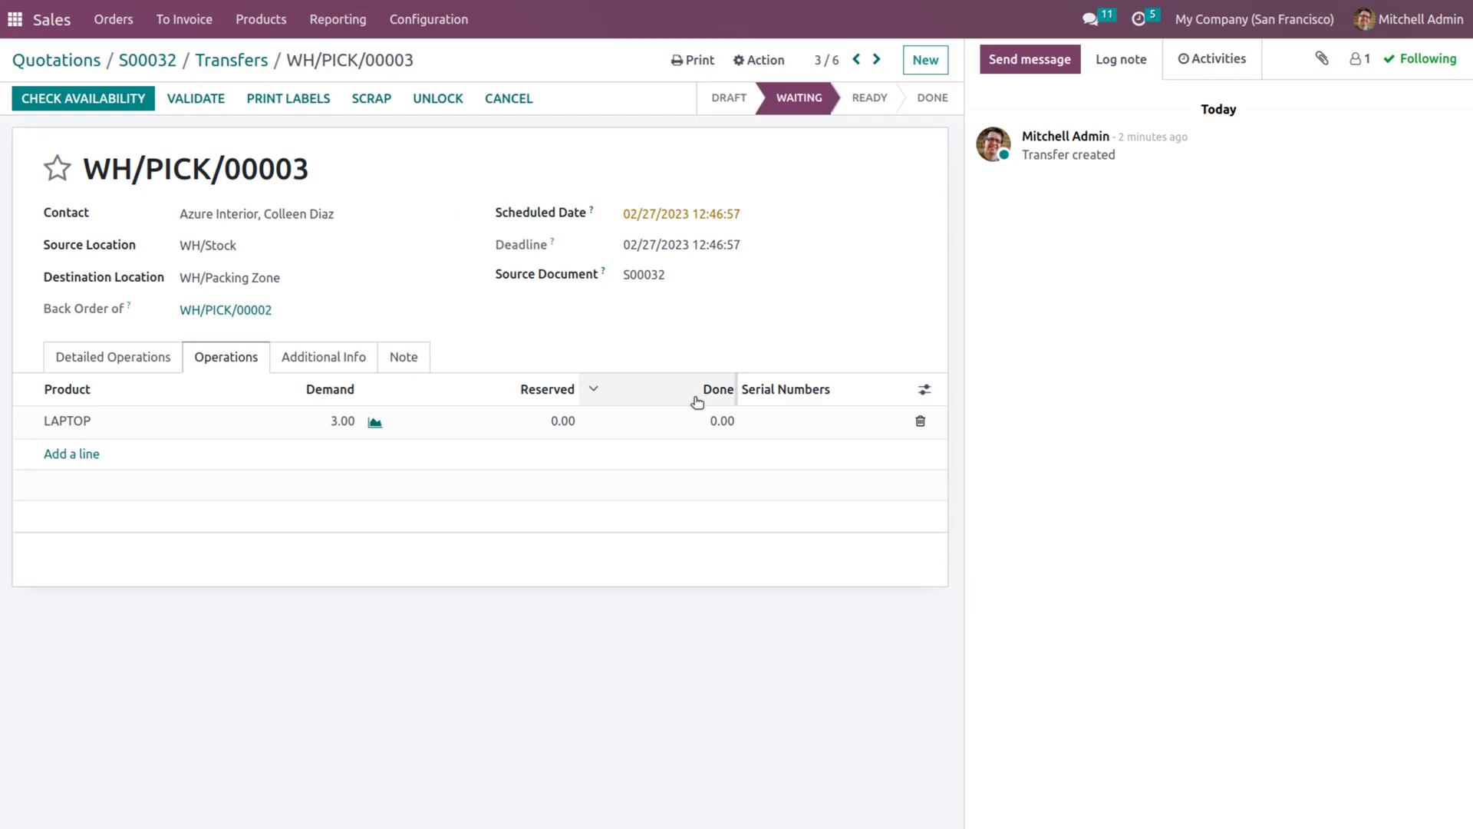
pyautogui.click(719, 422)
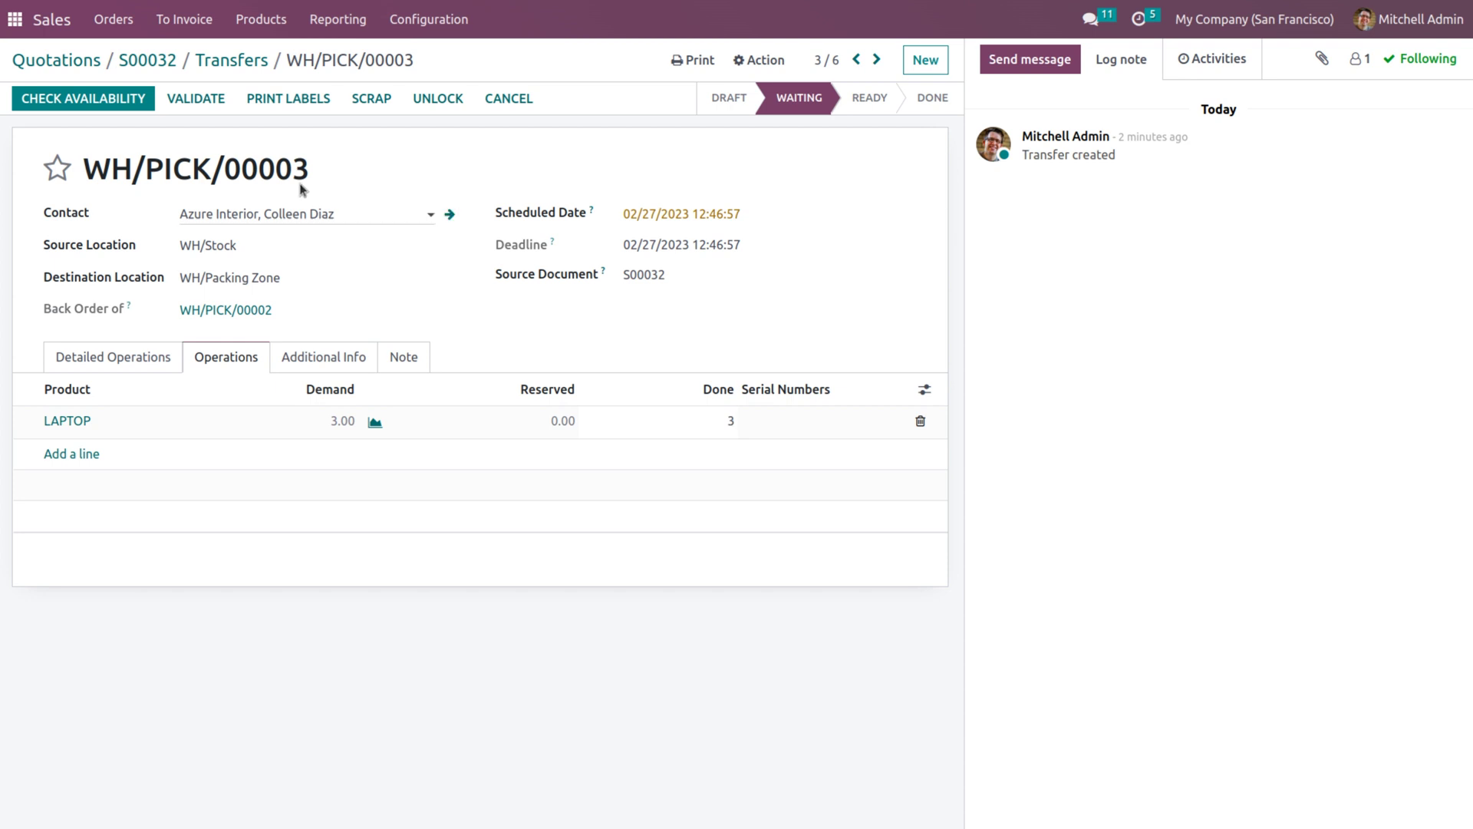
pyautogui.click(192, 96)
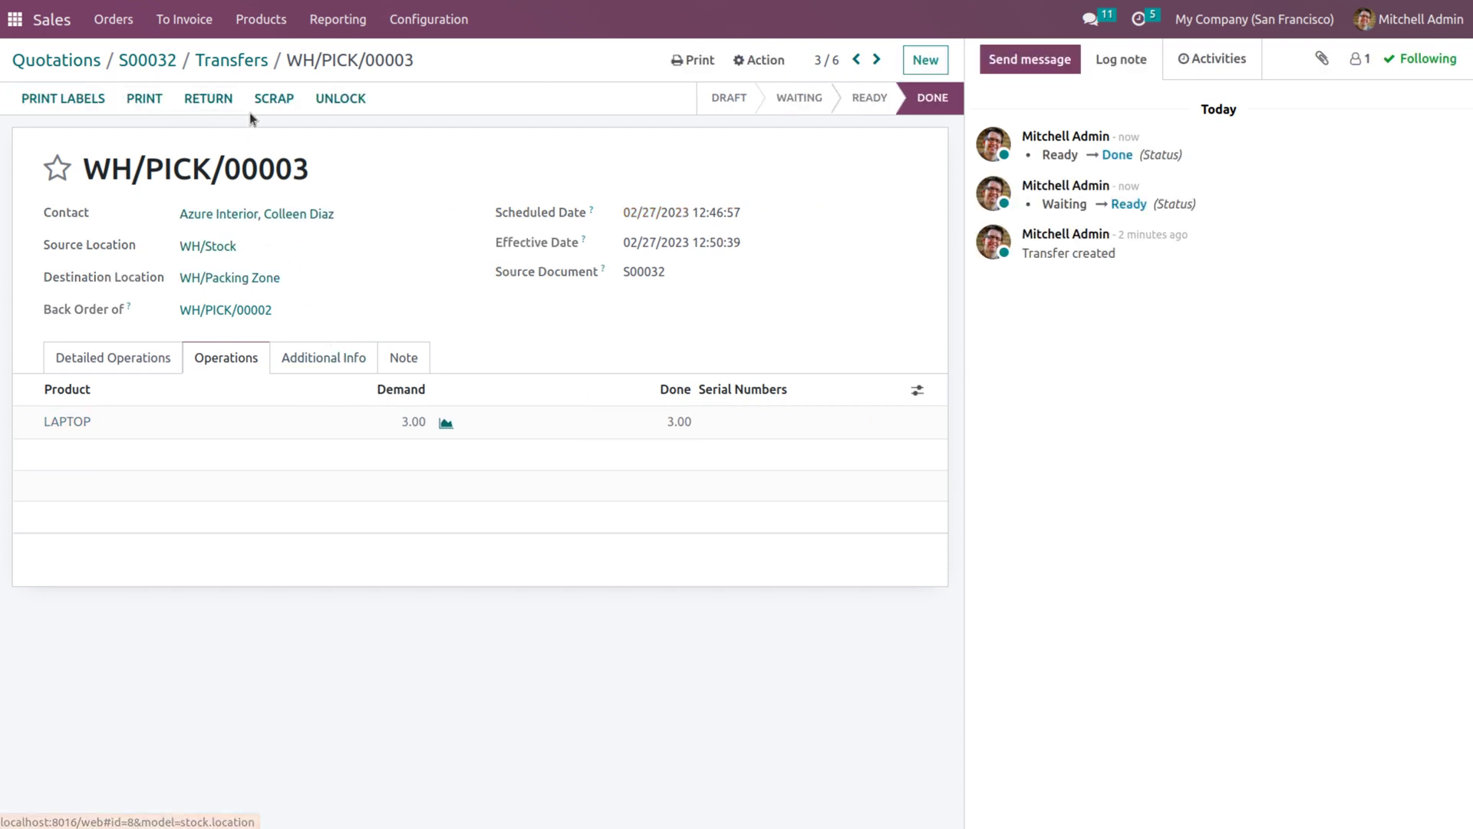
# Step: Validate pack transfer WH/PACK/00003 with 3 LAPTOP units done
pyautogui.click(231, 60)
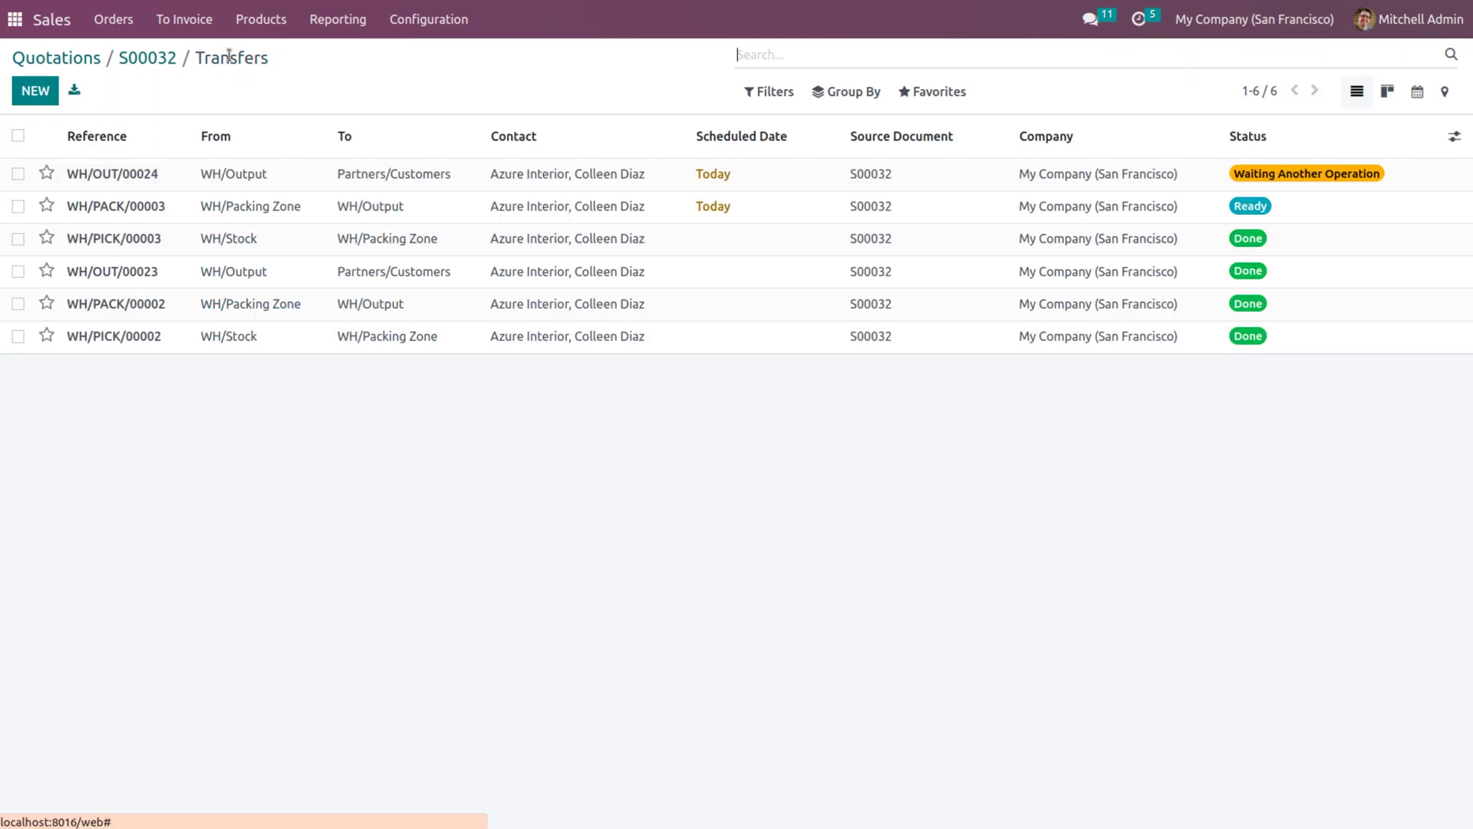
pyautogui.click(976, 214)
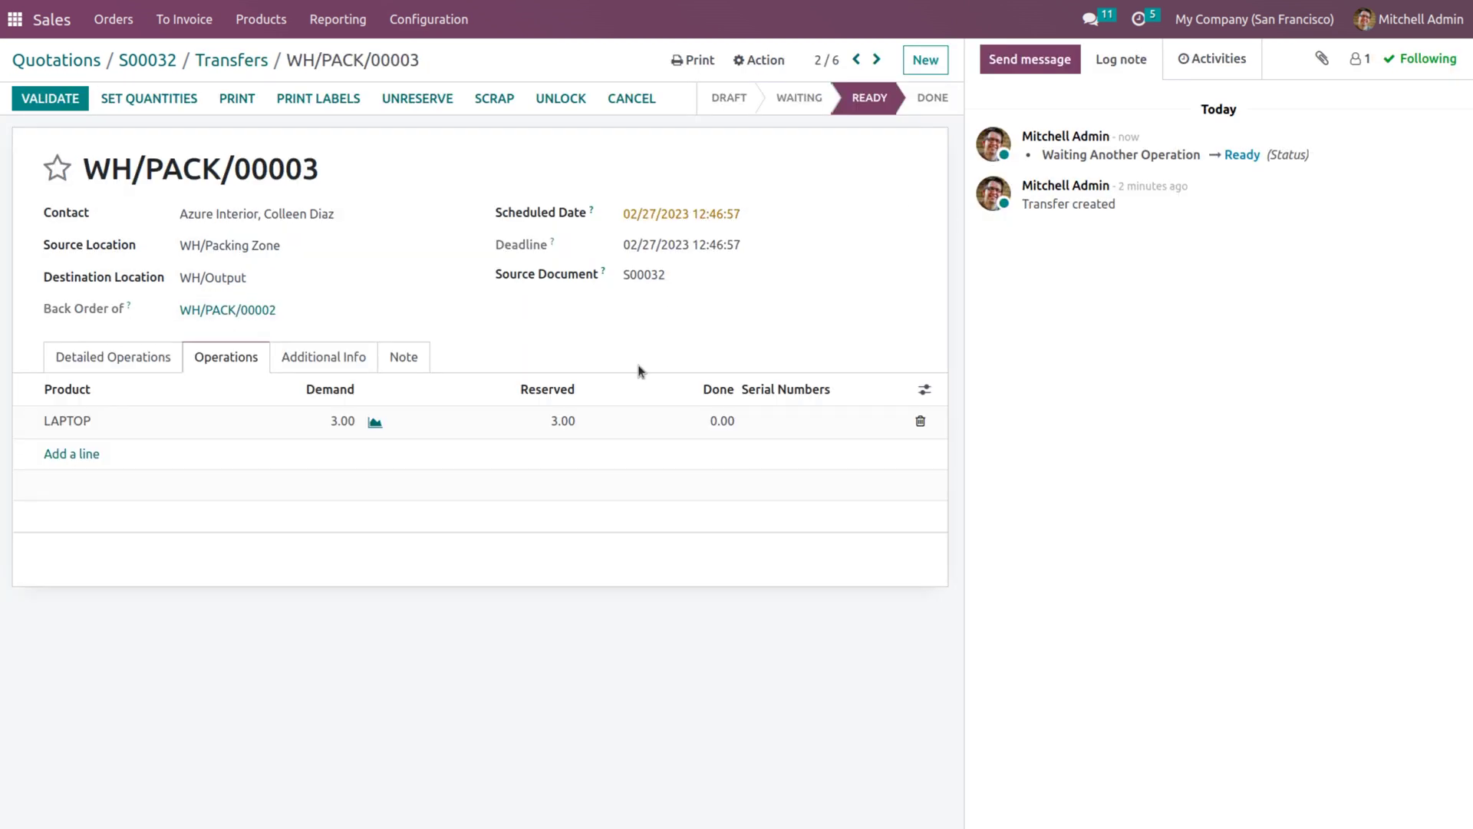
pyautogui.click(718, 420)
pyautogui.write('3')
pyautogui.click(79, 98)
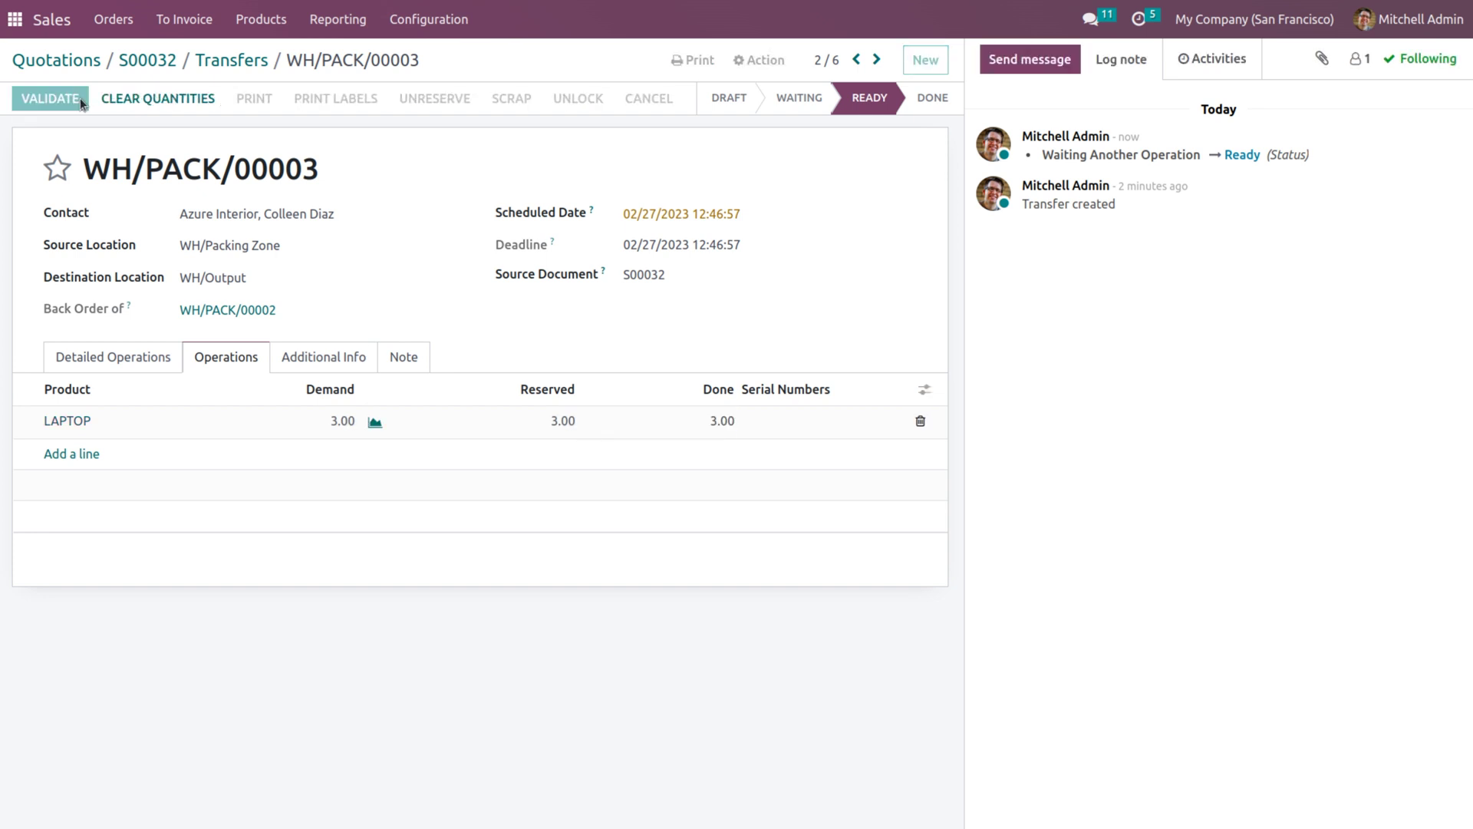
pyautogui.click(231, 60)
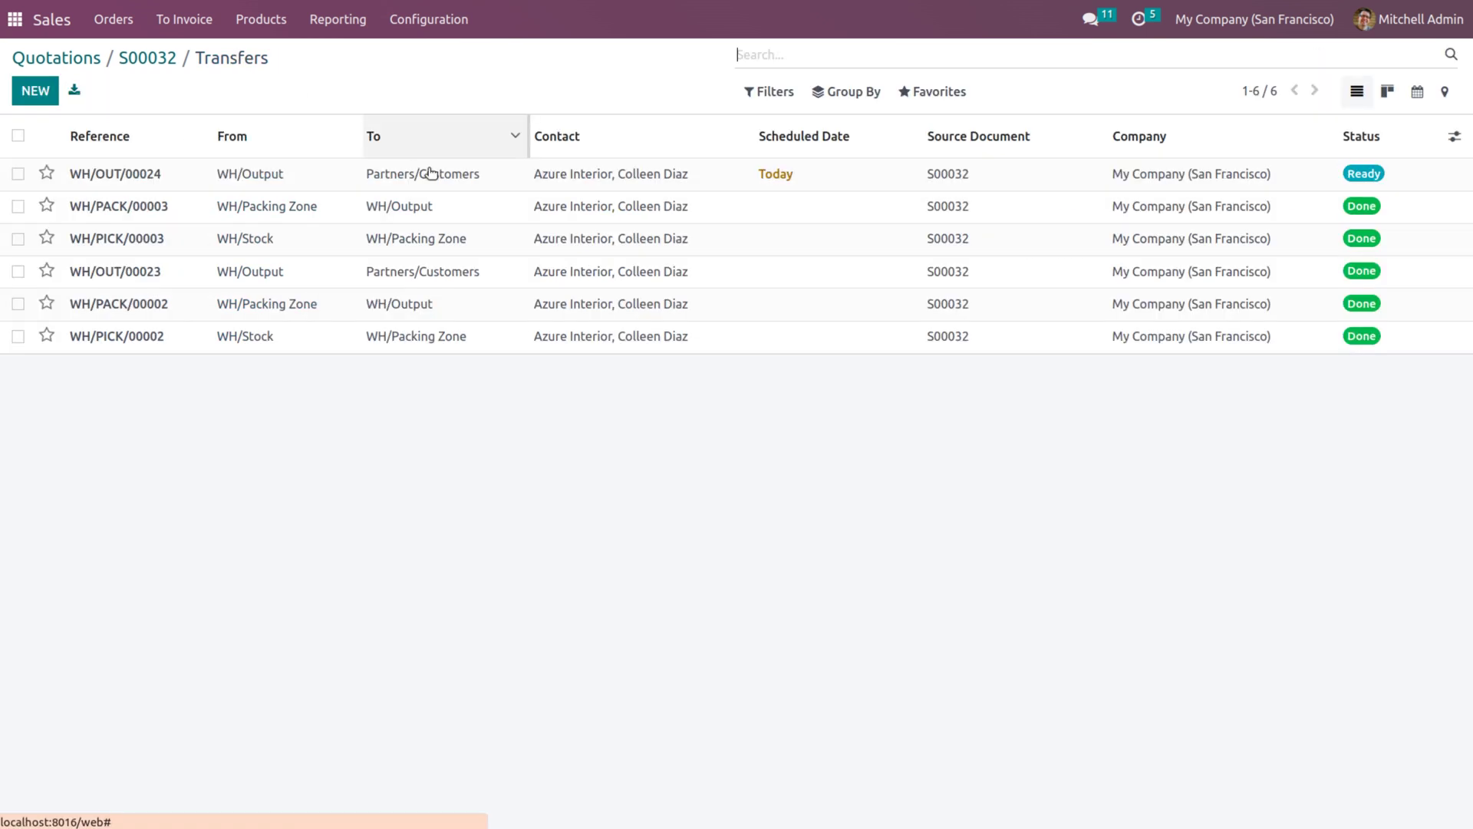
# Step: Validate delivery WH/OUT/00024 with 3 LAPTOP units done
pyautogui.click(526, 189)
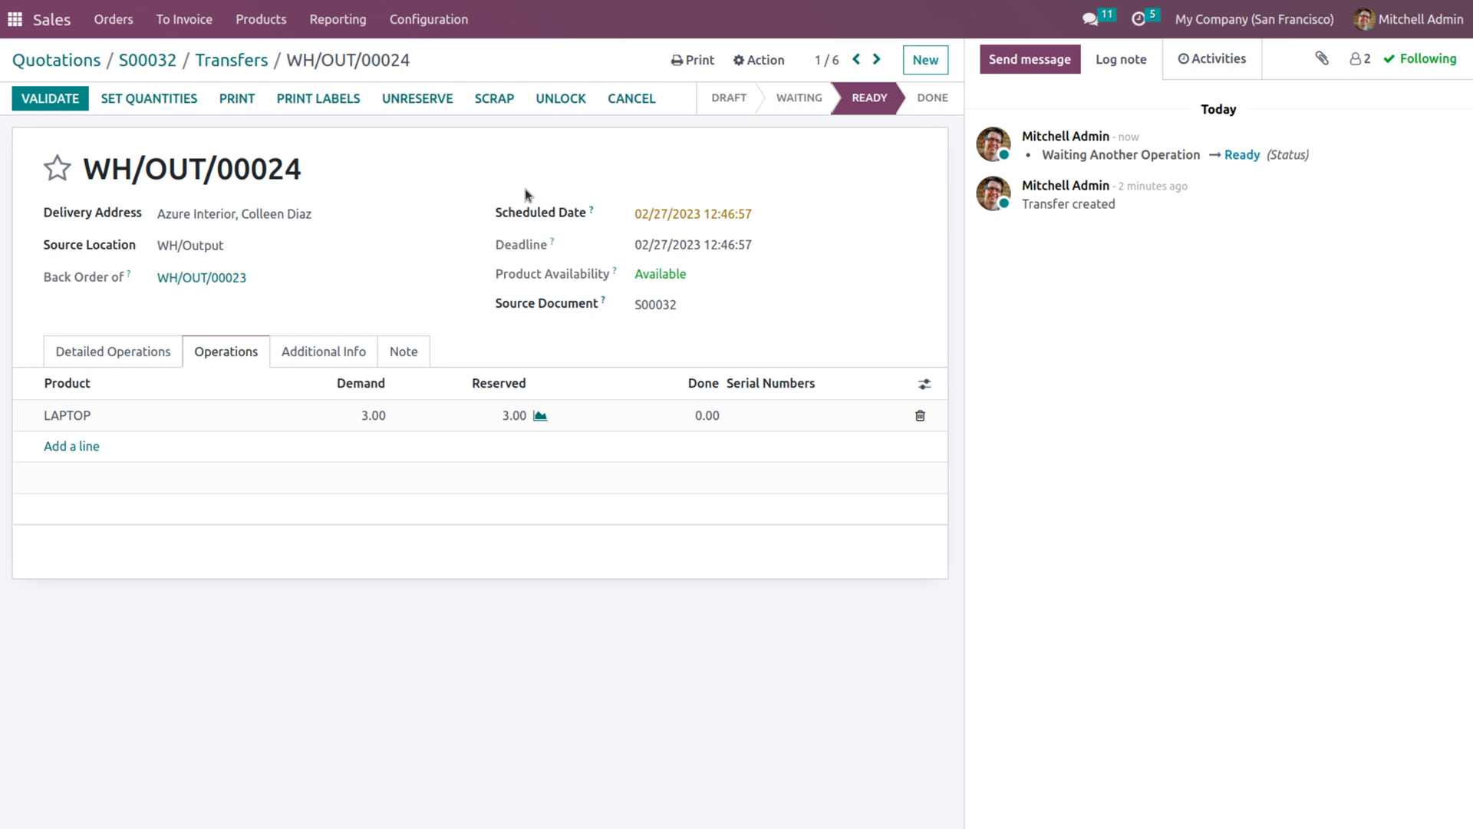
pyautogui.click(697, 420)
pyautogui.write('3')
pyautogui.click(463, 298)
pyautogui.click(75, 97)
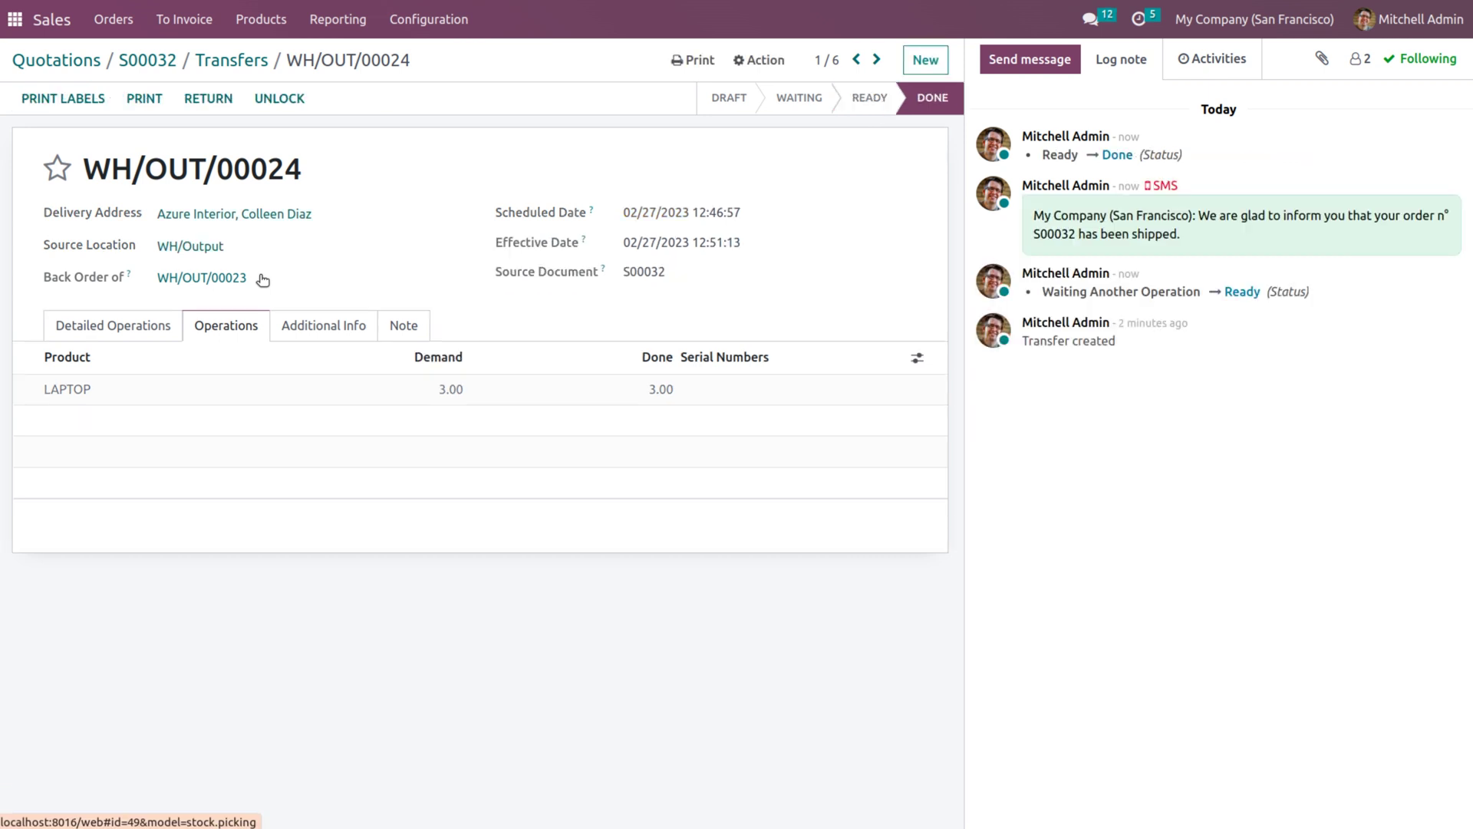
pyautogui.click(231, 67)
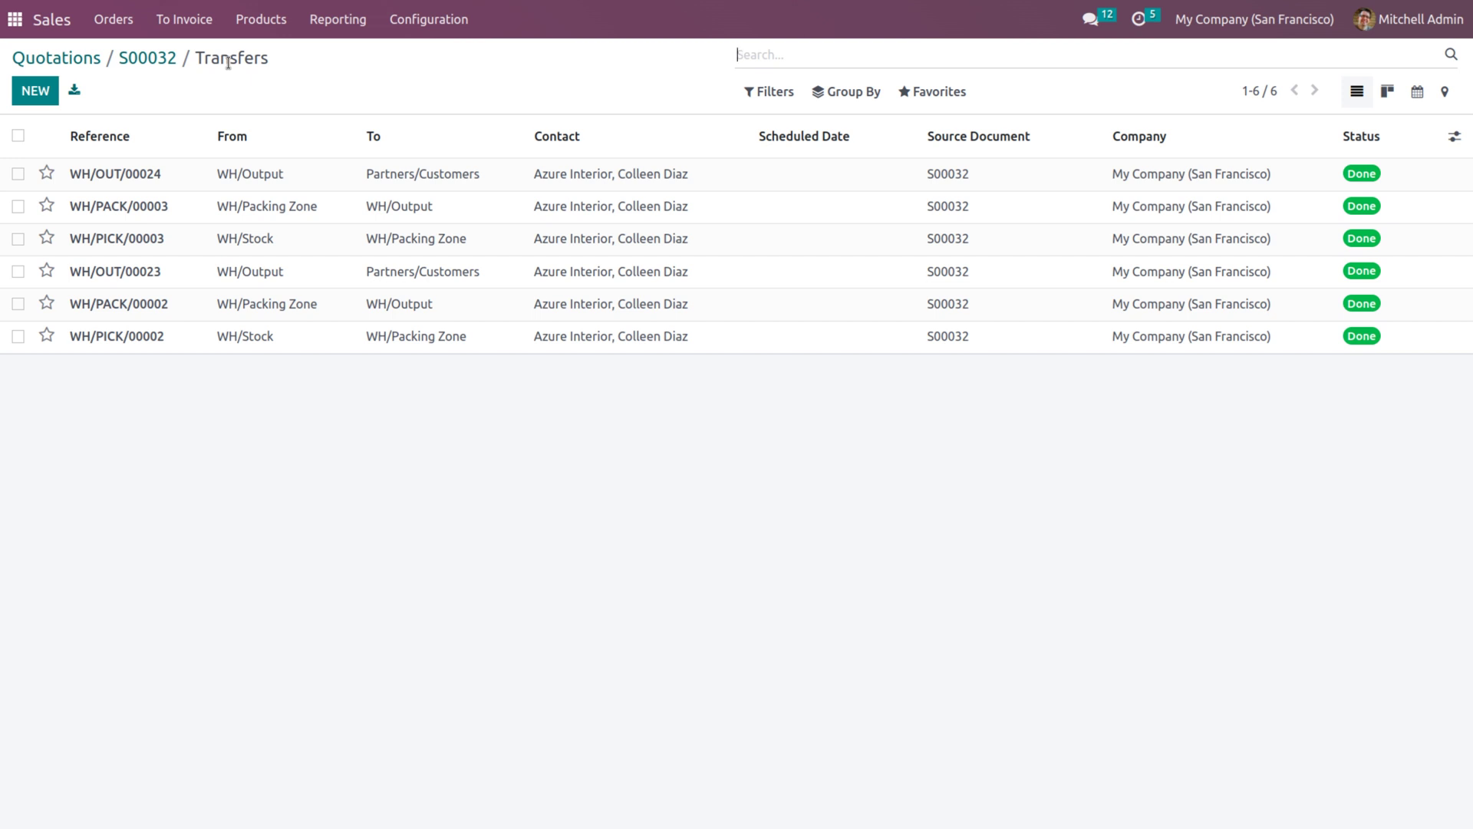
# Step: In Inventory Settings, change Picking Policy to 'Ship all products at once' and save
pyautogui.click(15, 19)
pyautogui.write('IN')
pyautogui.press('Down')
pyautogui.press('Return')
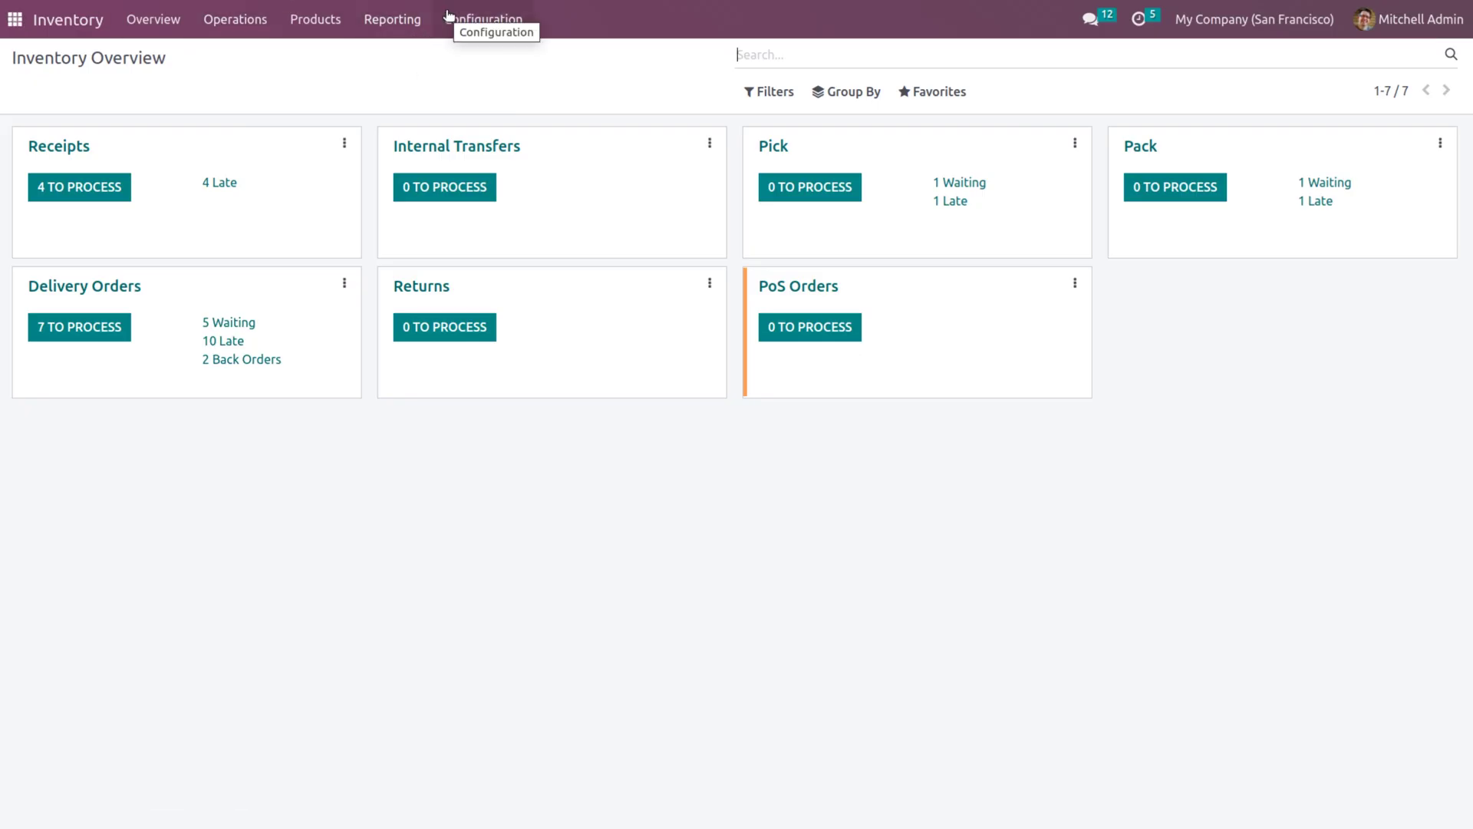
pyautogui.click(477, 19)
pyautogui.click(481, 59)
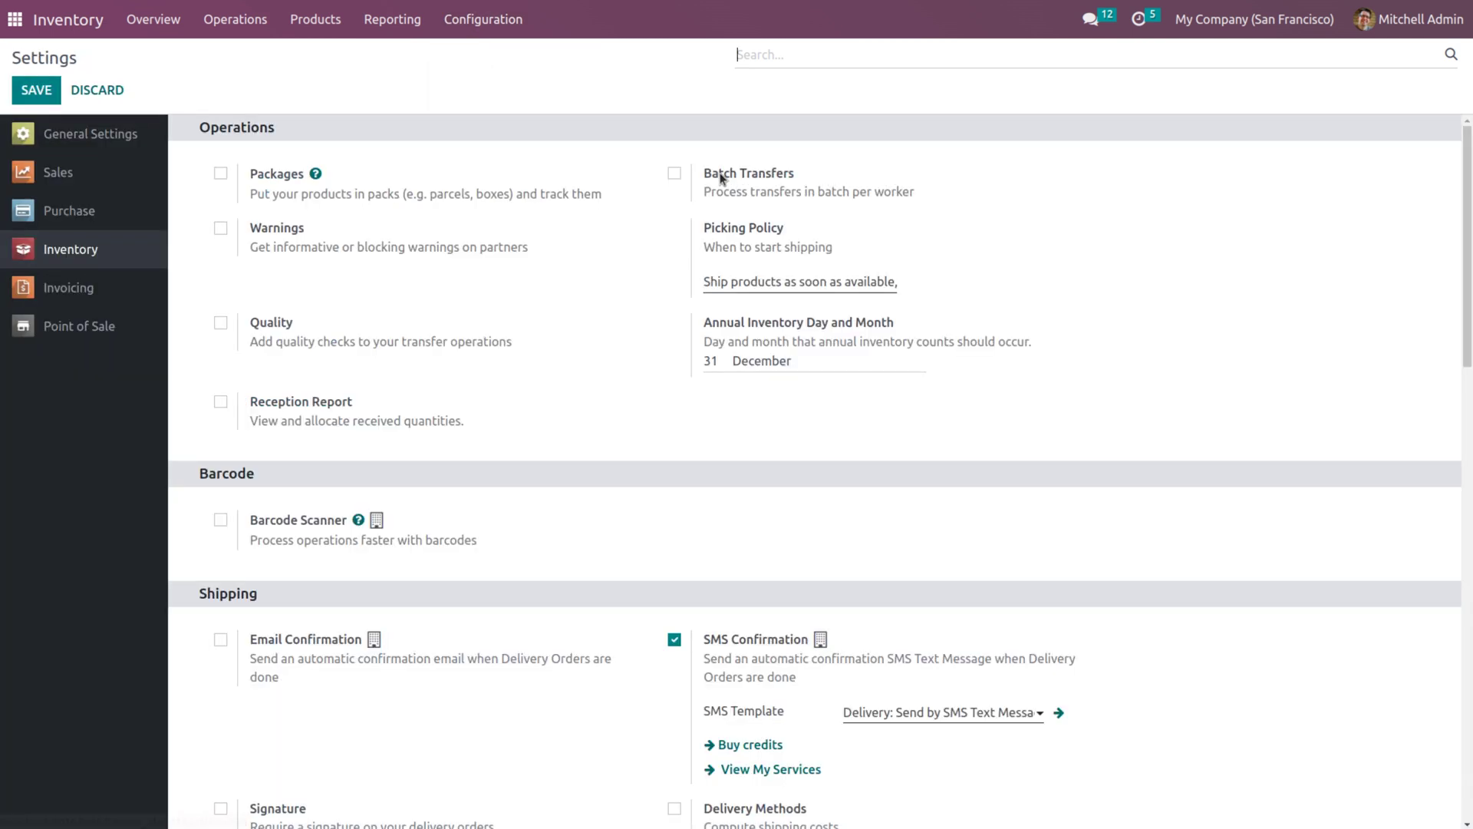
pyautogui.click(803, 282)
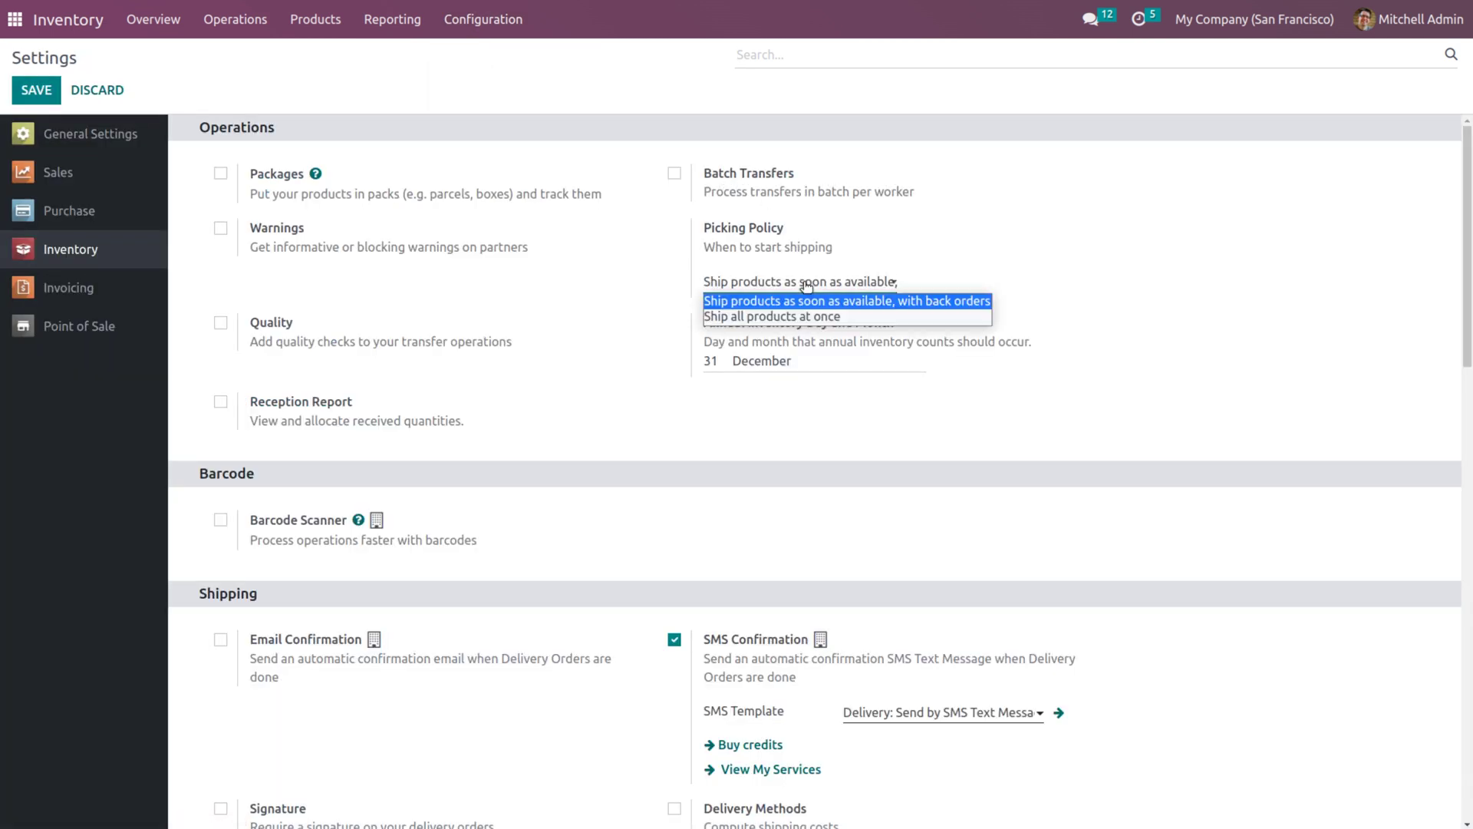
pyautogui.click(773, 317)
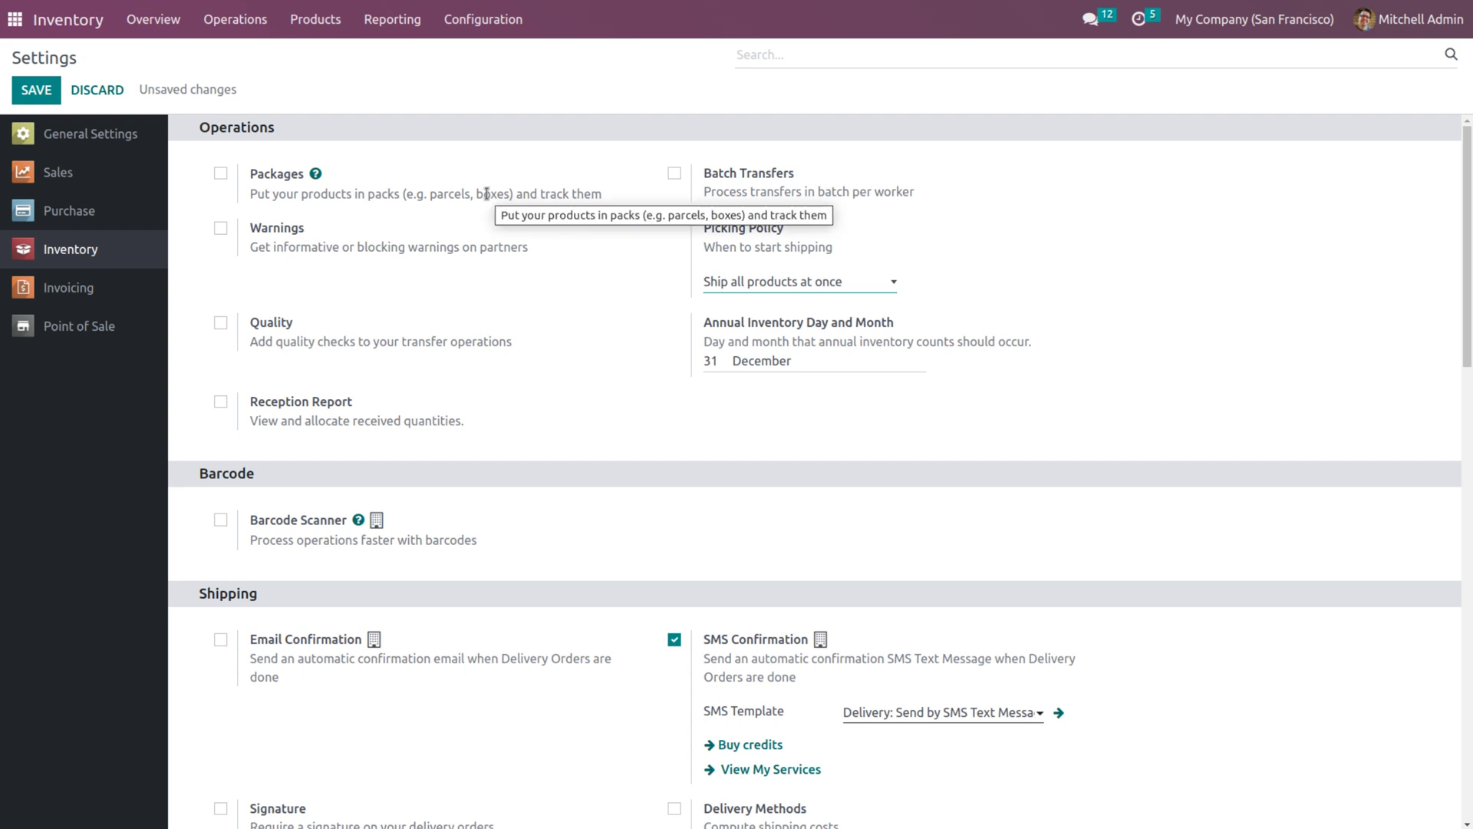
pyautogui.click(25, 92)
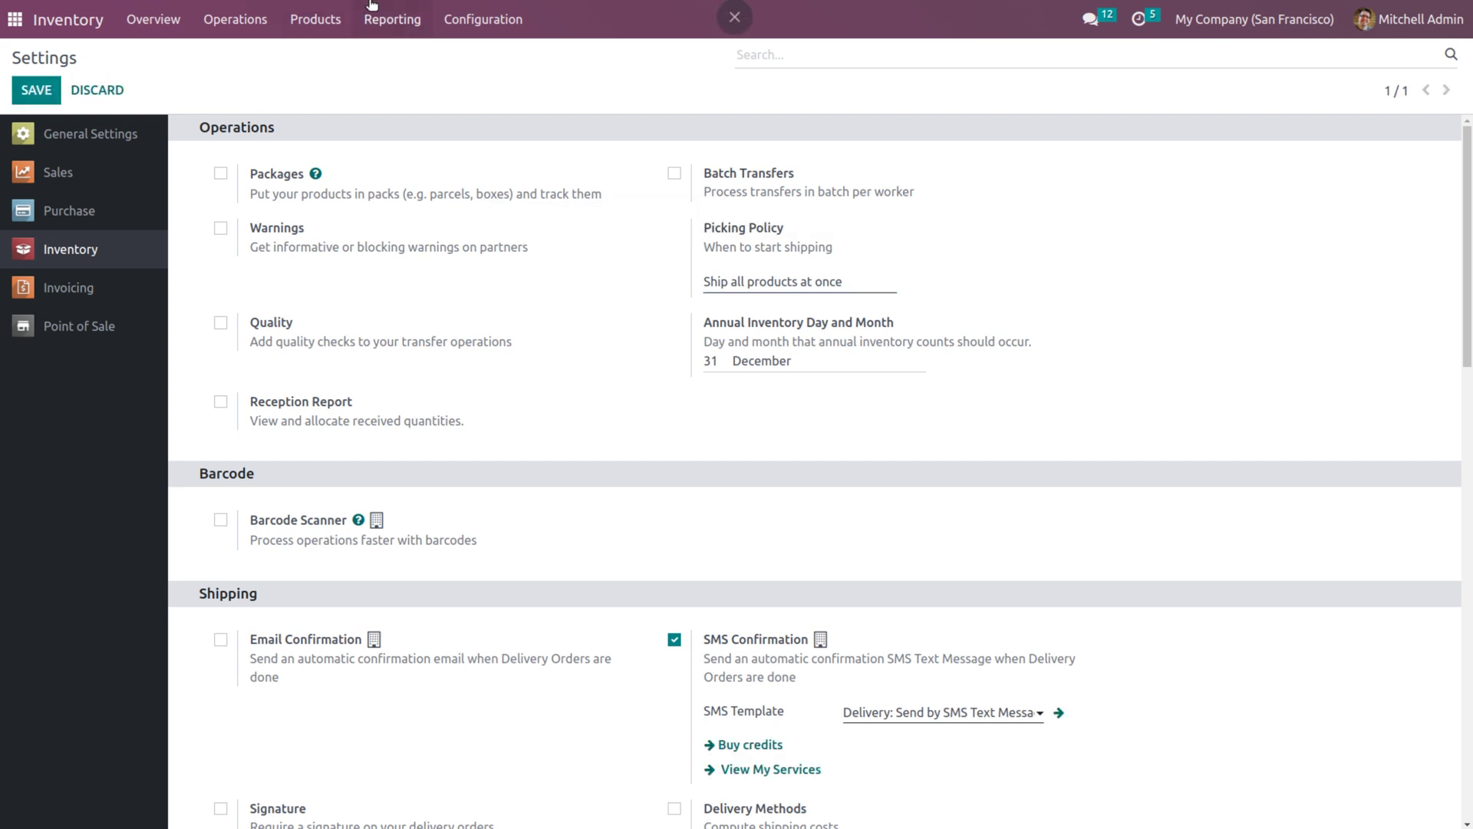
pyautogui.click(315, 19)
# Step: Create a new favourite product named CABLE
pyautogui.click(325, 64)
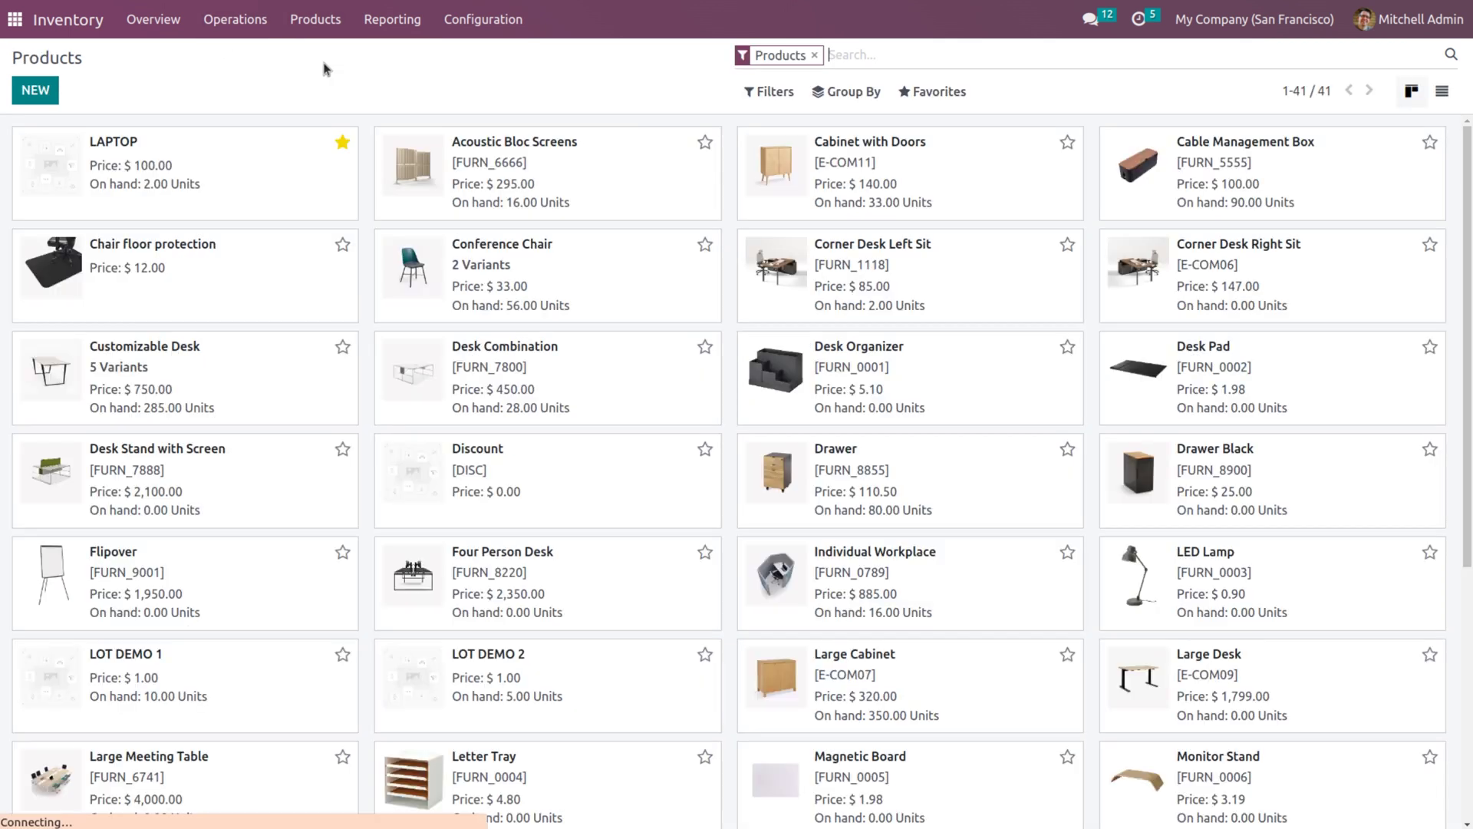
pyautogui.click(53, 89)
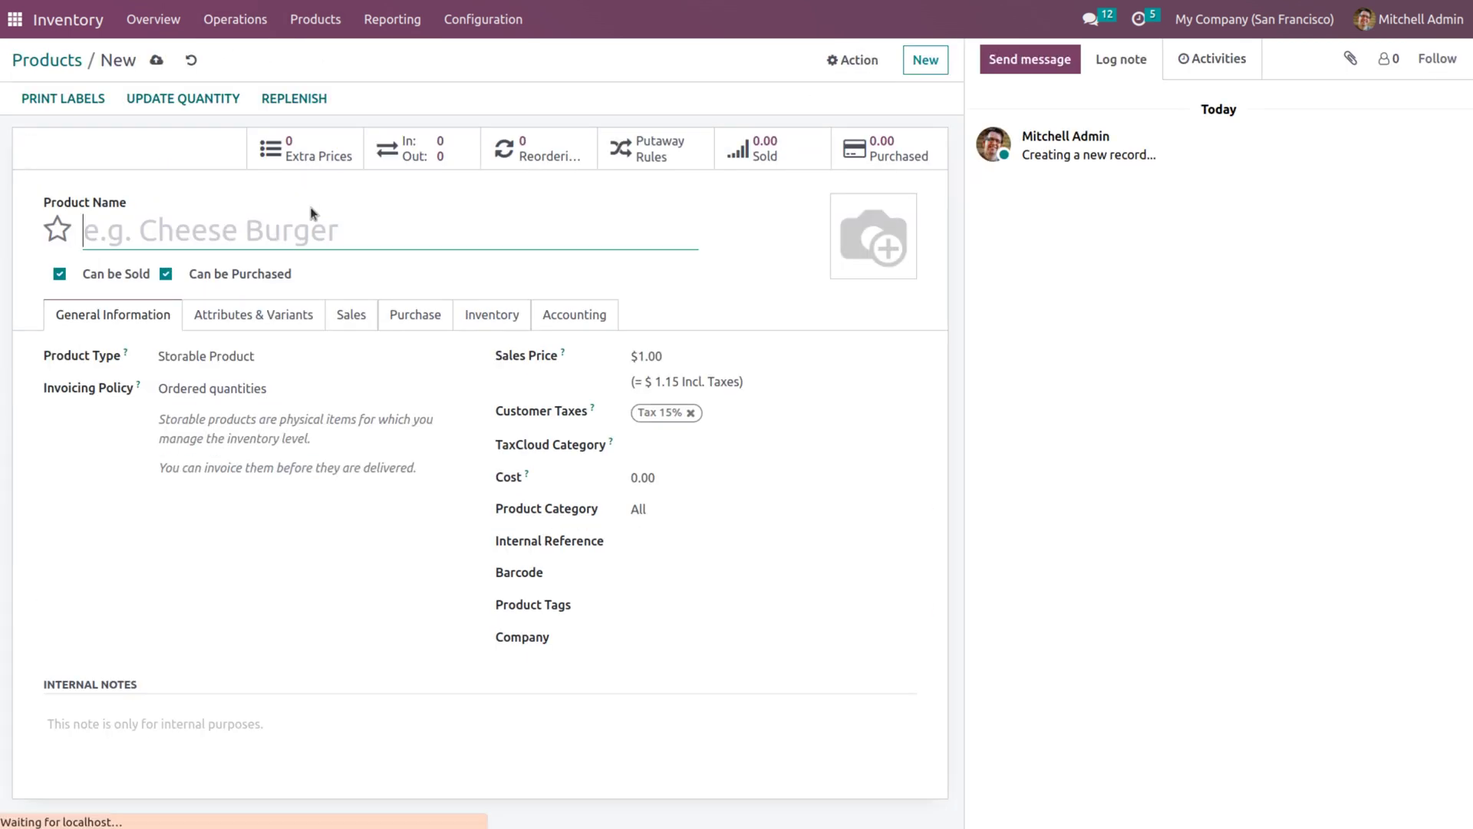
pyautogui.write('CABLE')
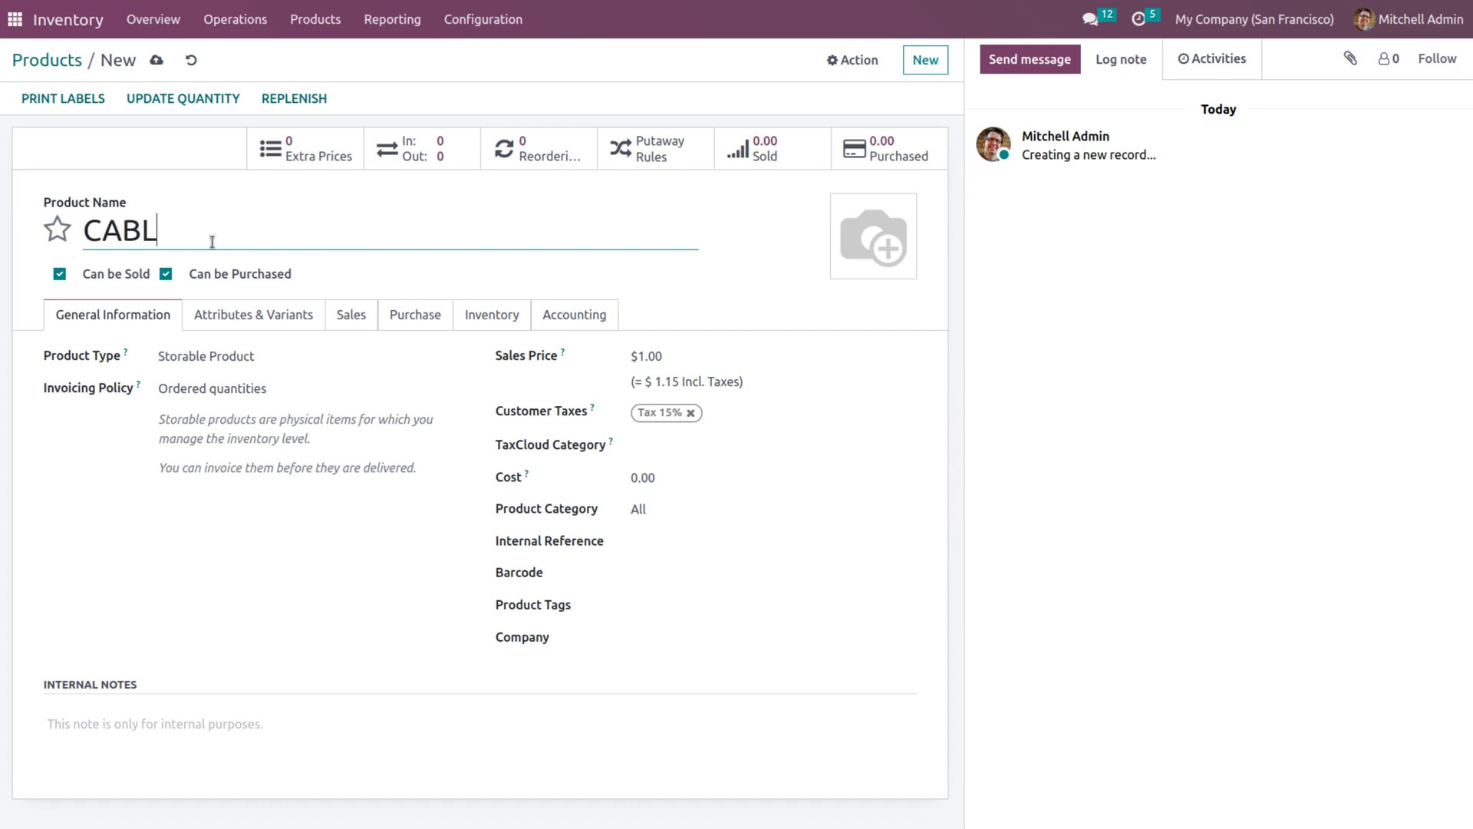
pyautogui.click(57, 232)
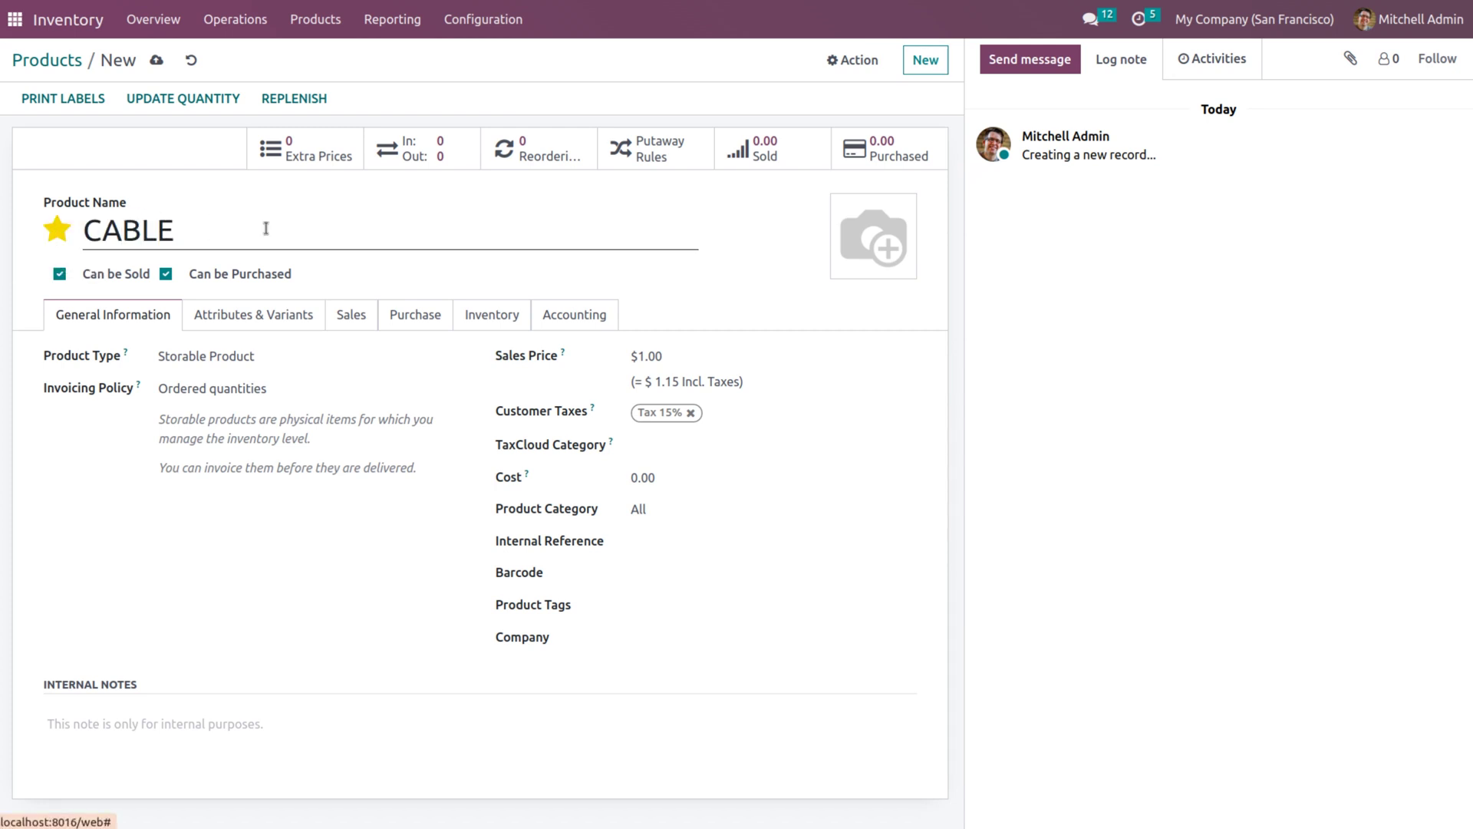
pyautogui.click(179, 101)
# Step: Set CABLE's on-hand quantity to 2 units in WH/Stock and apply it
pyautogui.click(35, 91)
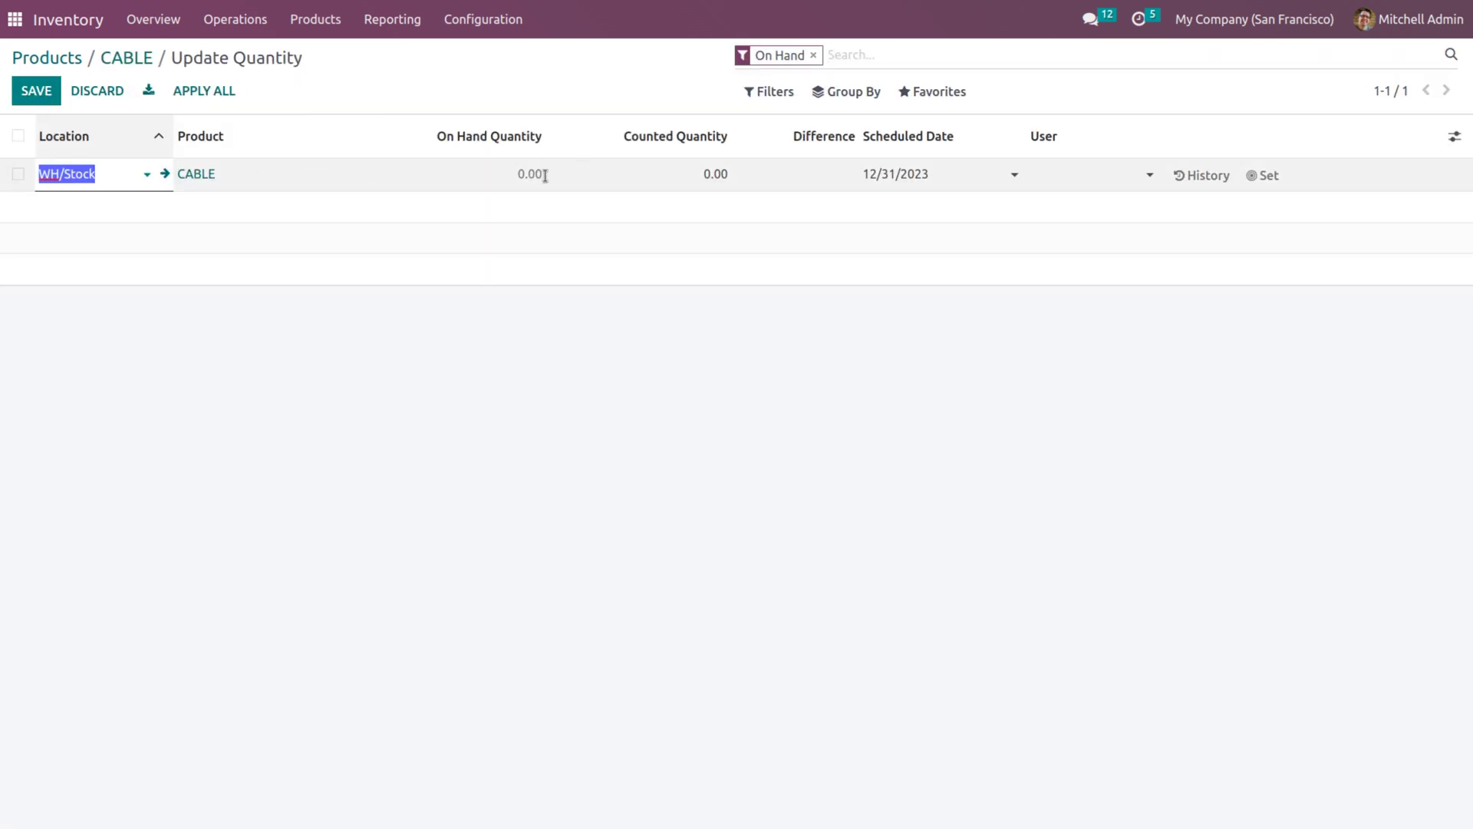
pyautogui.click(705, 188)
pyautogui.click(705, 188)
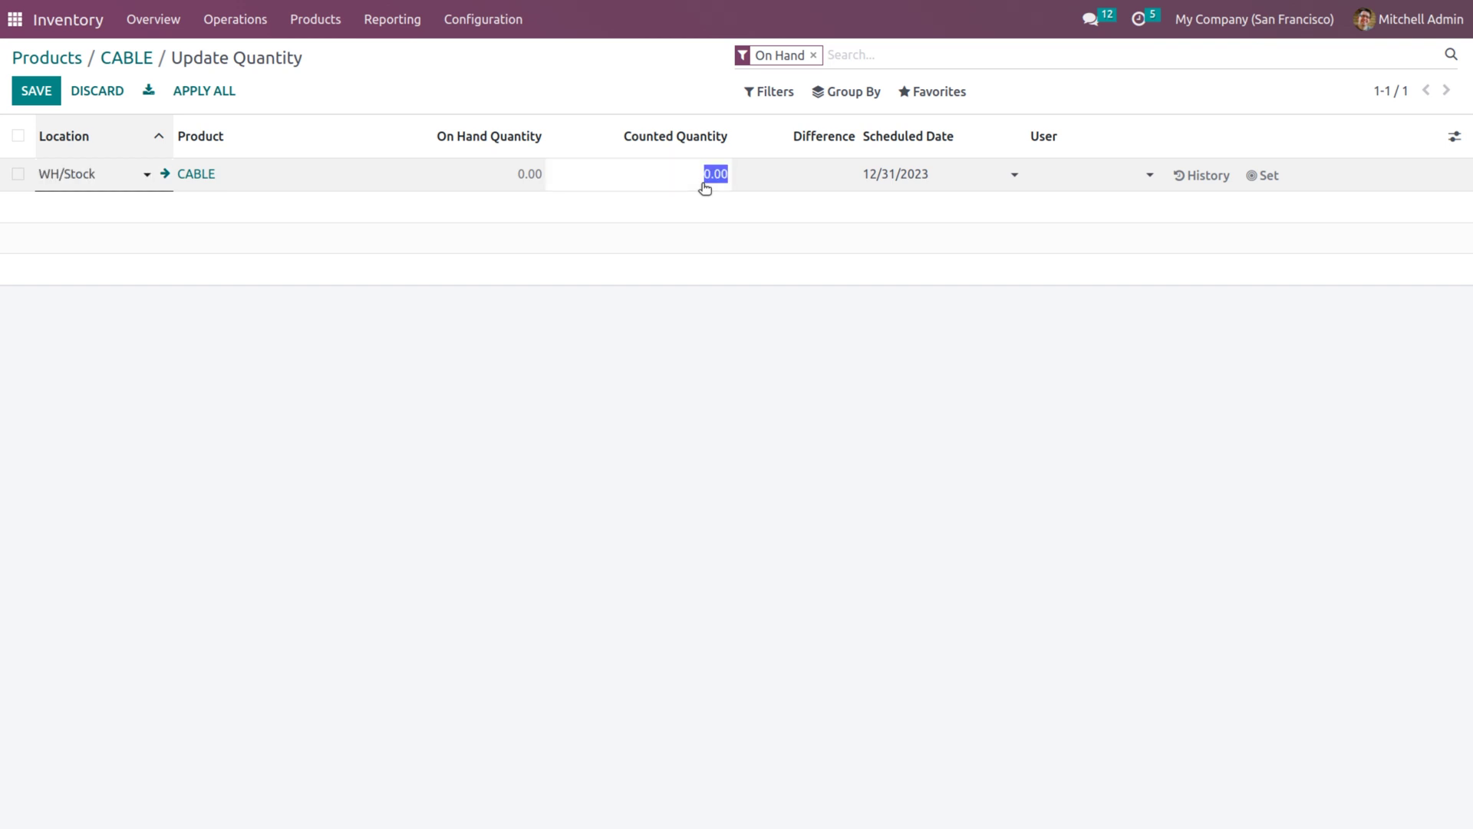
pyautogui.write('2')
pyautogui.click(655, 299)
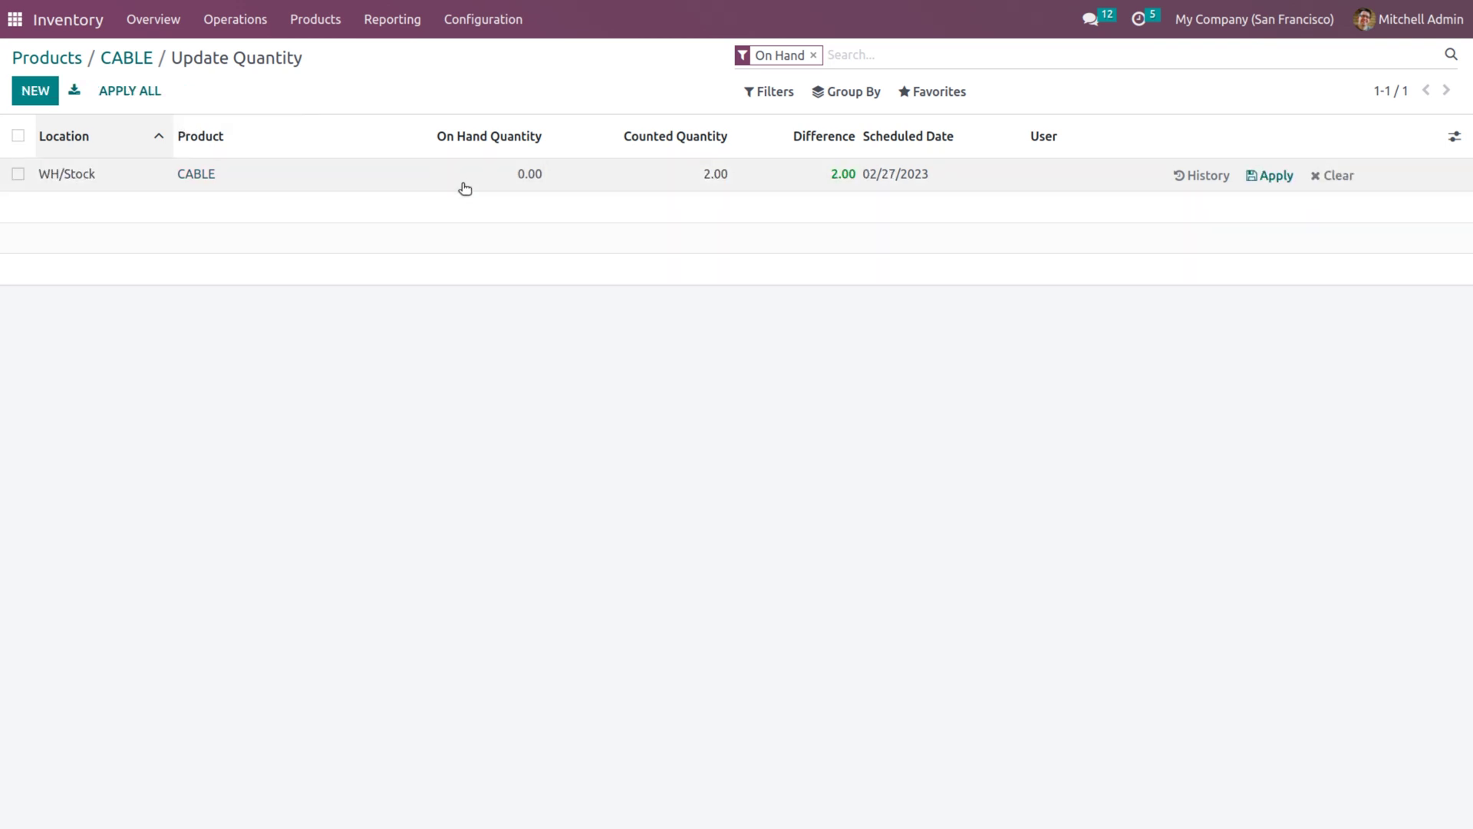
pyautogui.click(1275, 176)
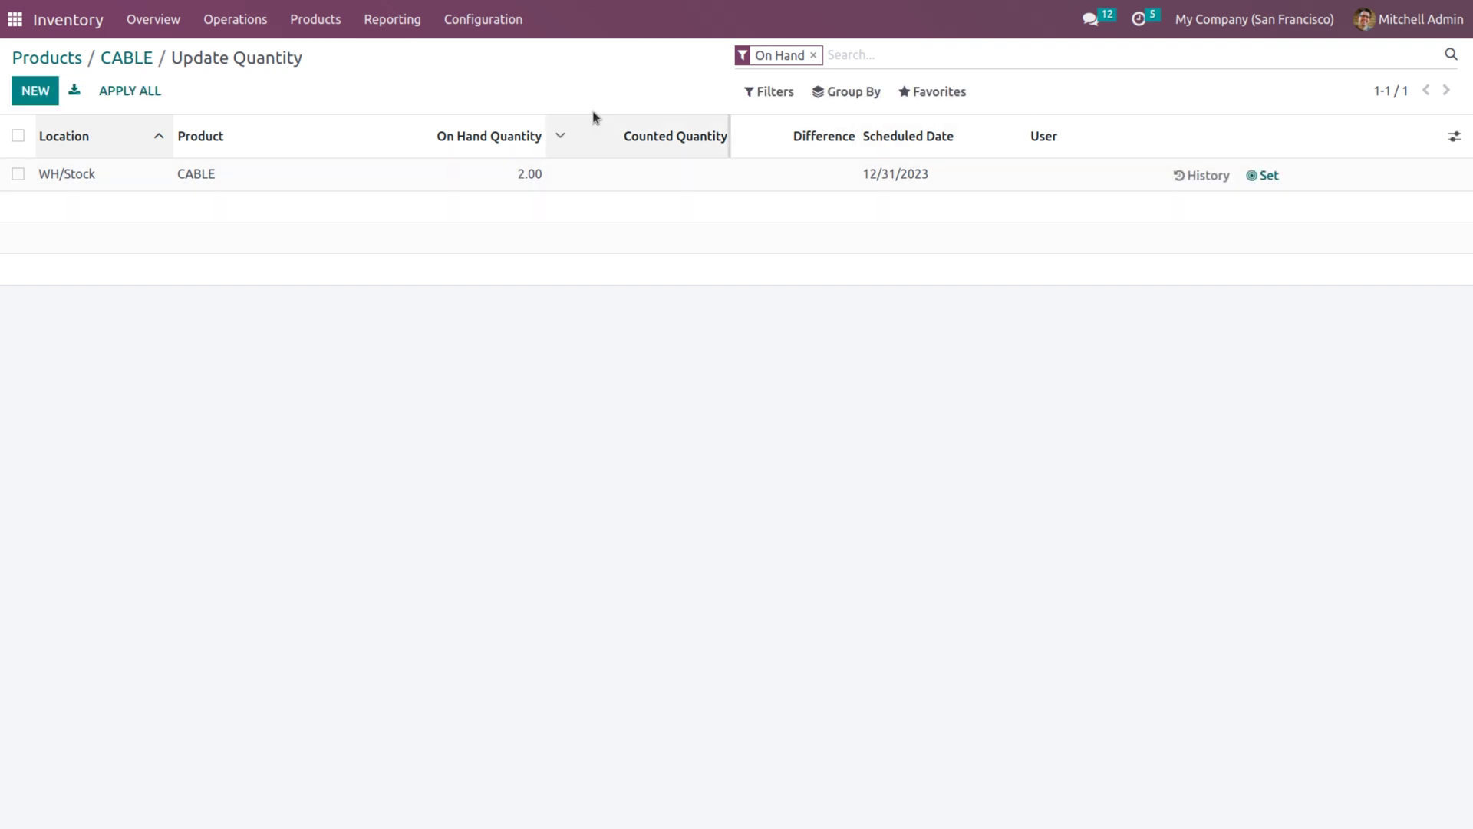
pyautogui.click(123, 60)
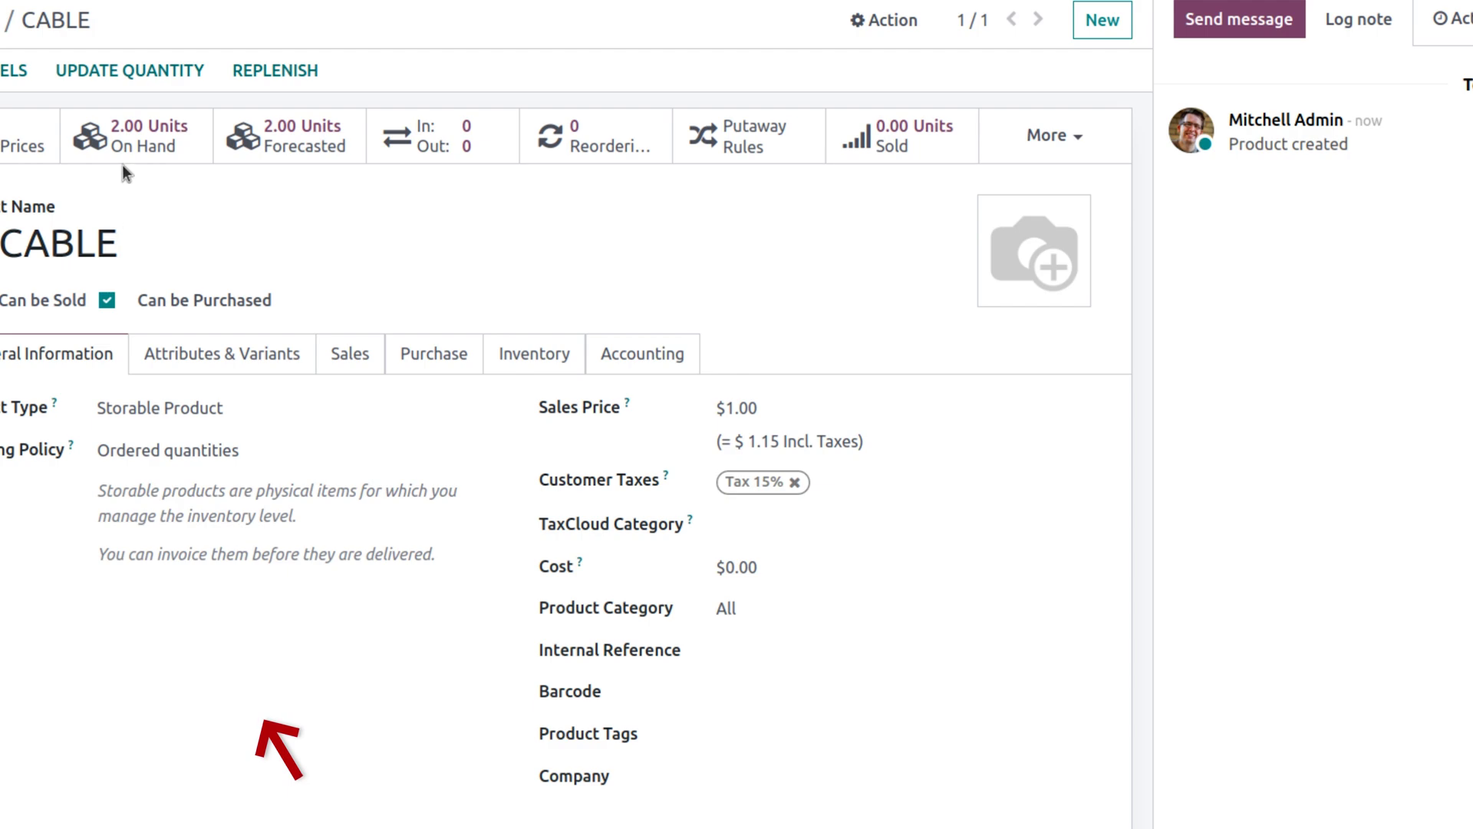
# Step: Switch to the Sales app using the app search
pyautogui.click(13, 16)
pyautogui.write('SALE')
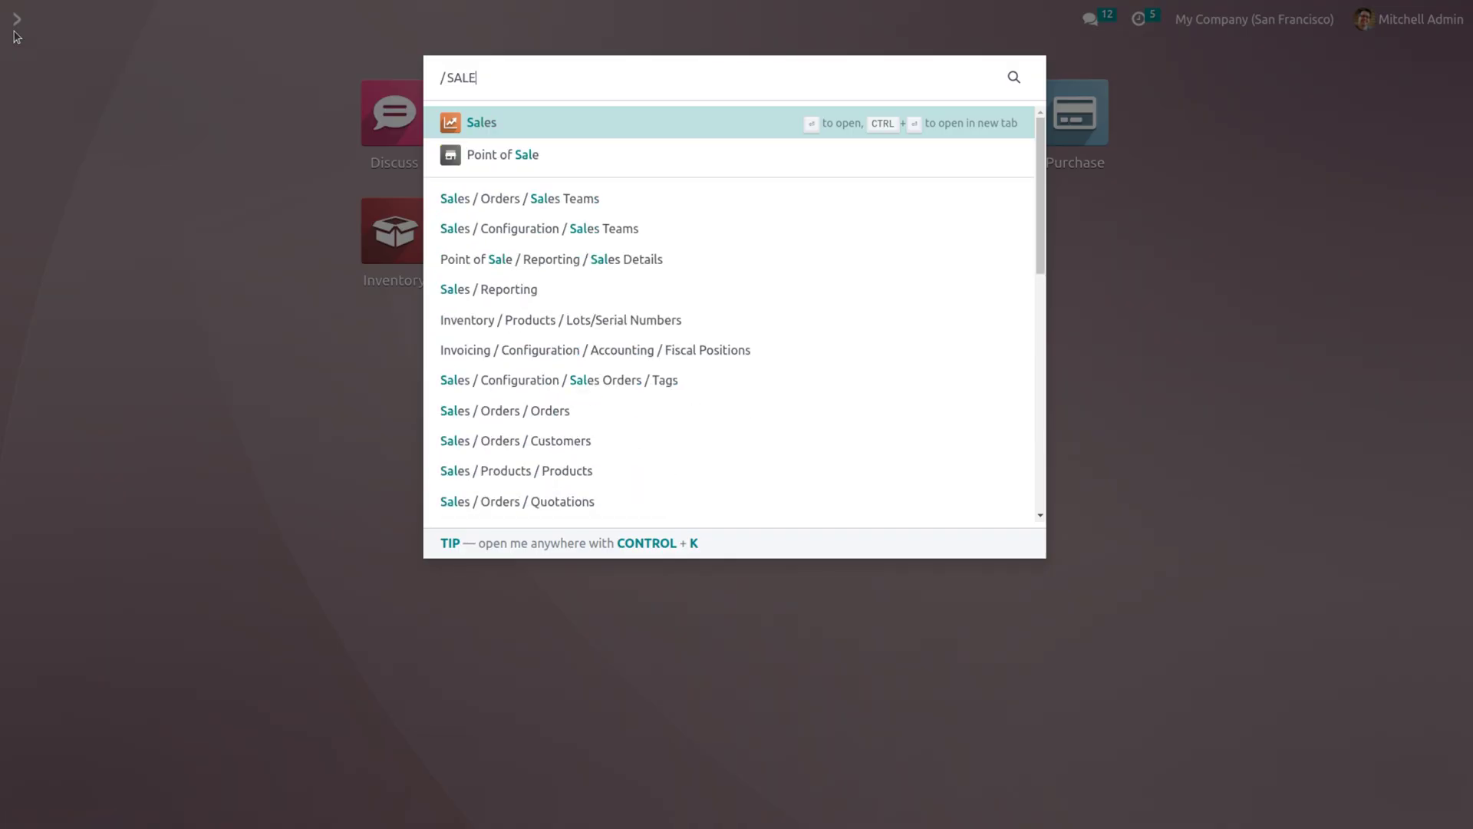
pyautogui.press('Return')
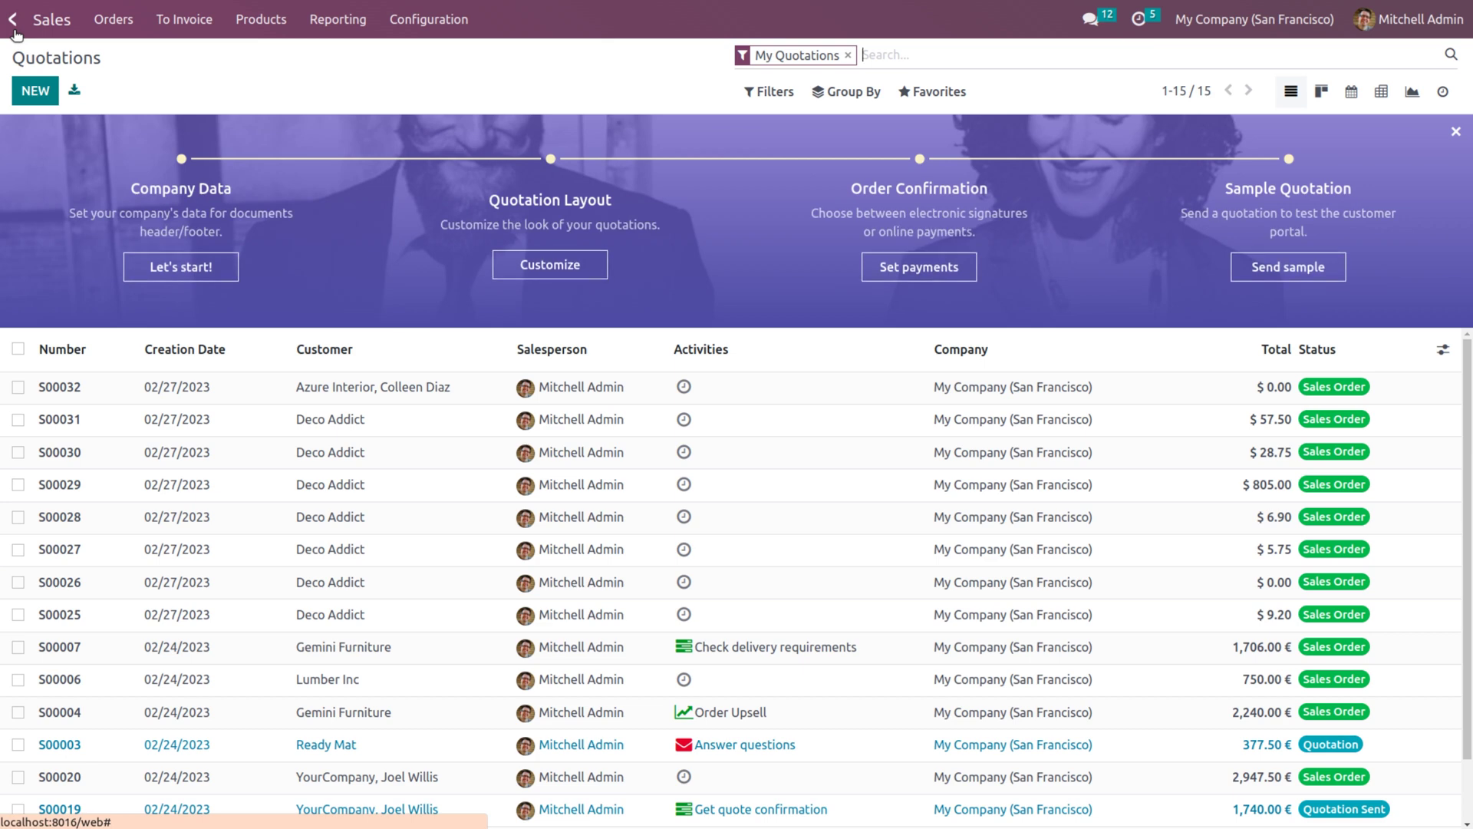
# Step: Start a new quotation with an order line for 4 CABLE
pyautogui.click(35, 90)
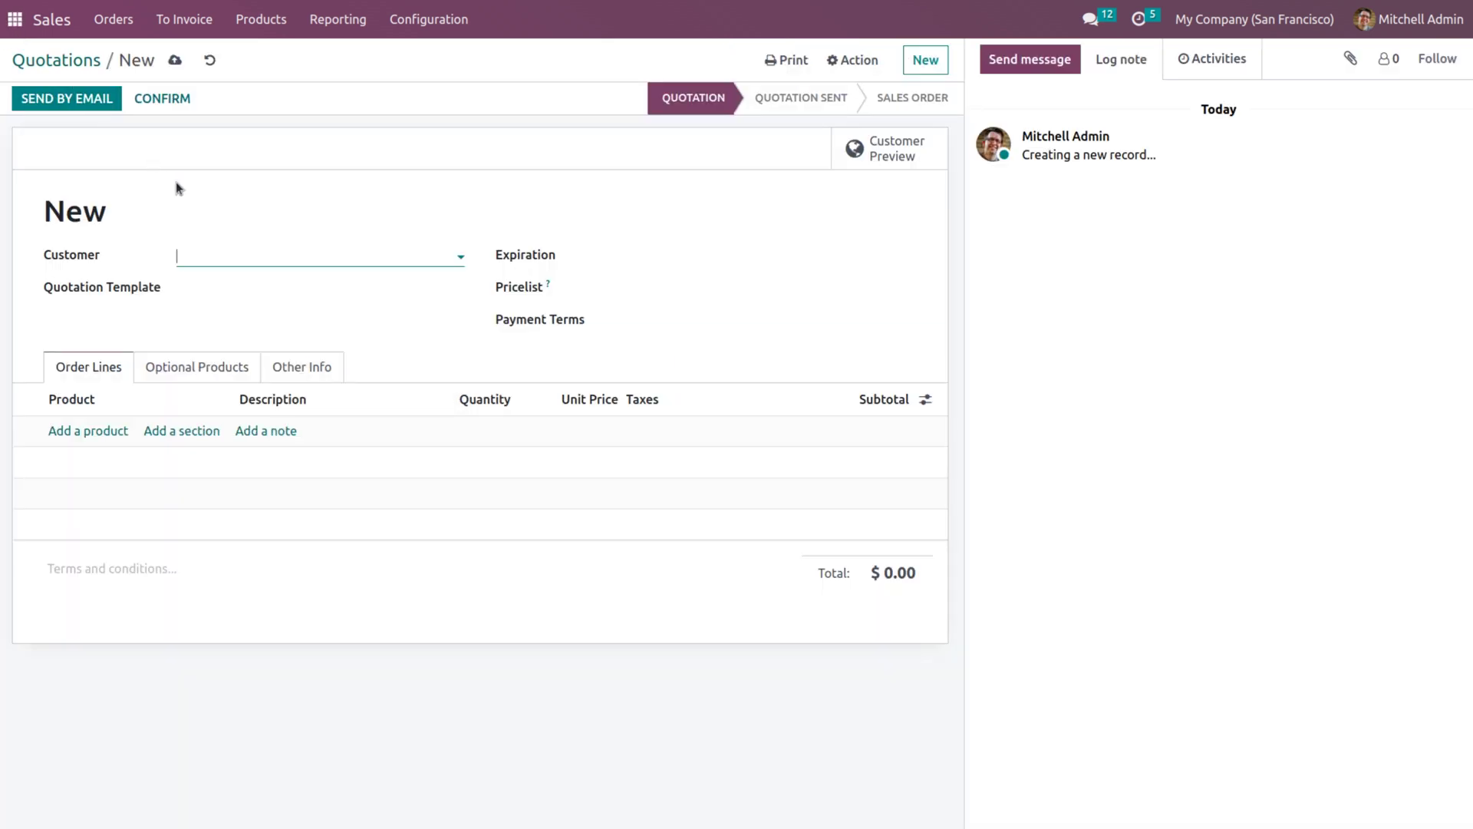
pyautogui.click(321, 379)
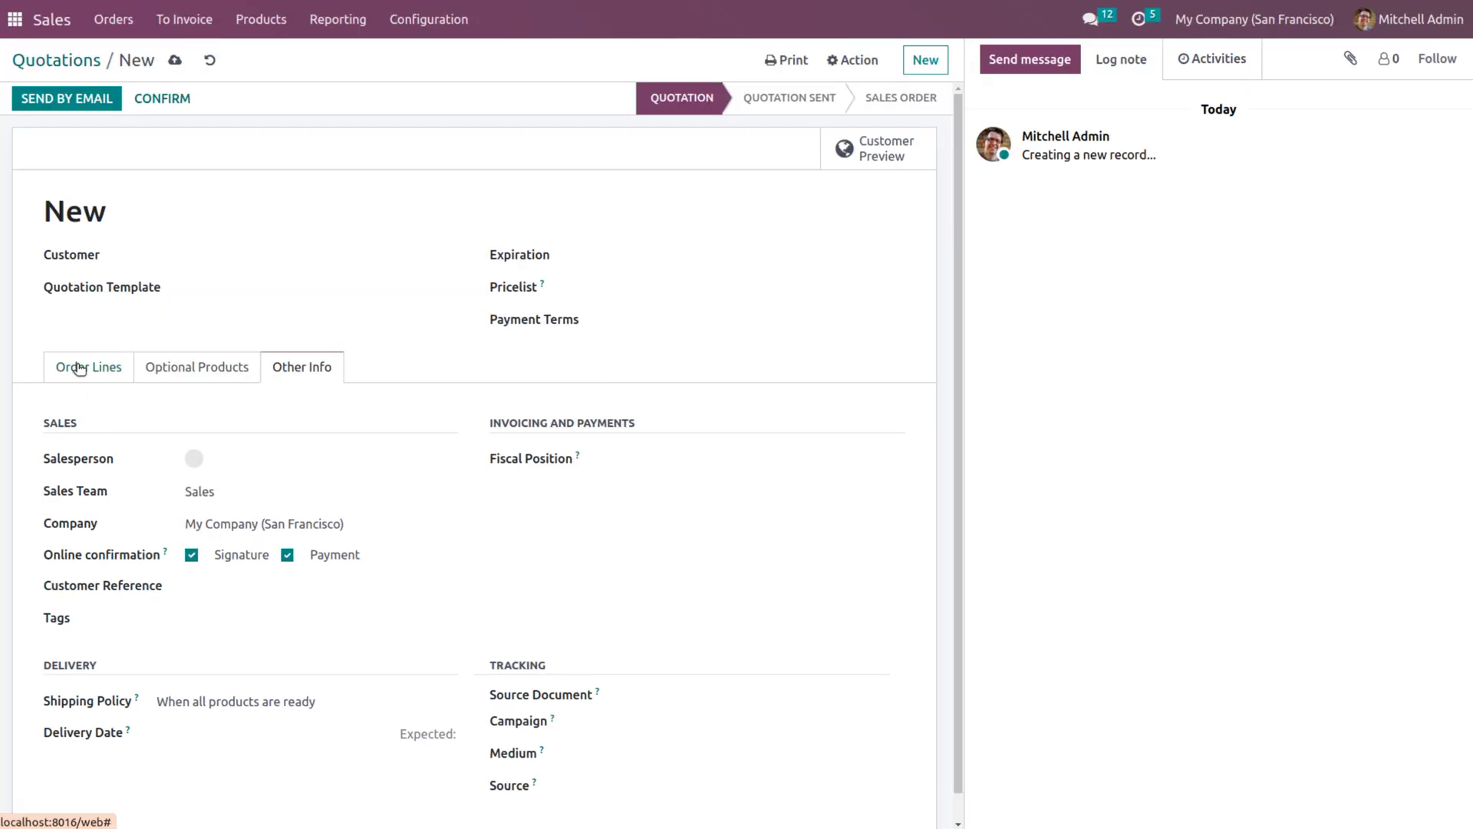
pyautogui.click(80, 368)
pyautogui.click(95, 431)
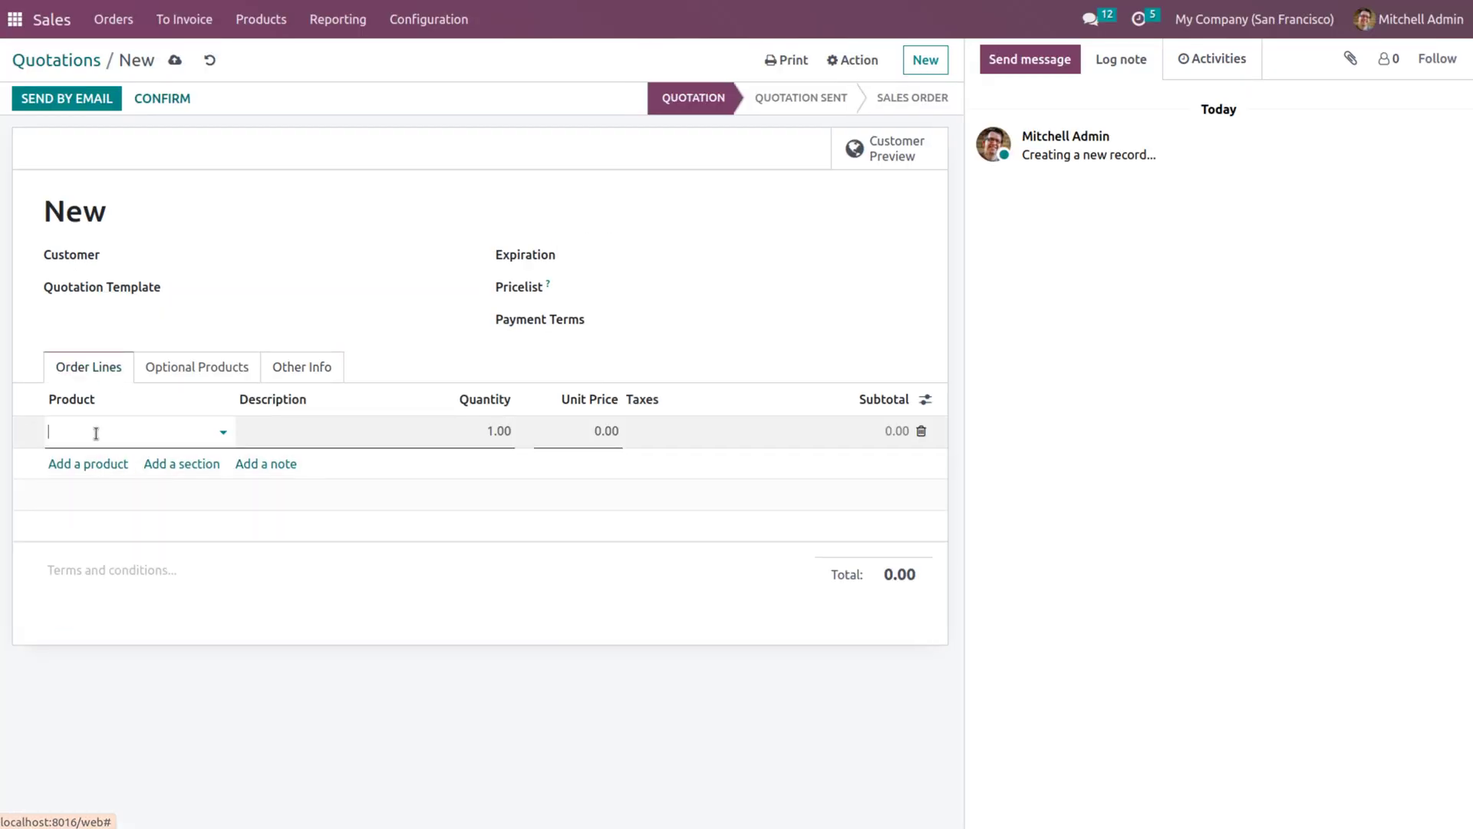
pyautogui.click(100, 464)
pyautogui.click(510, 433)
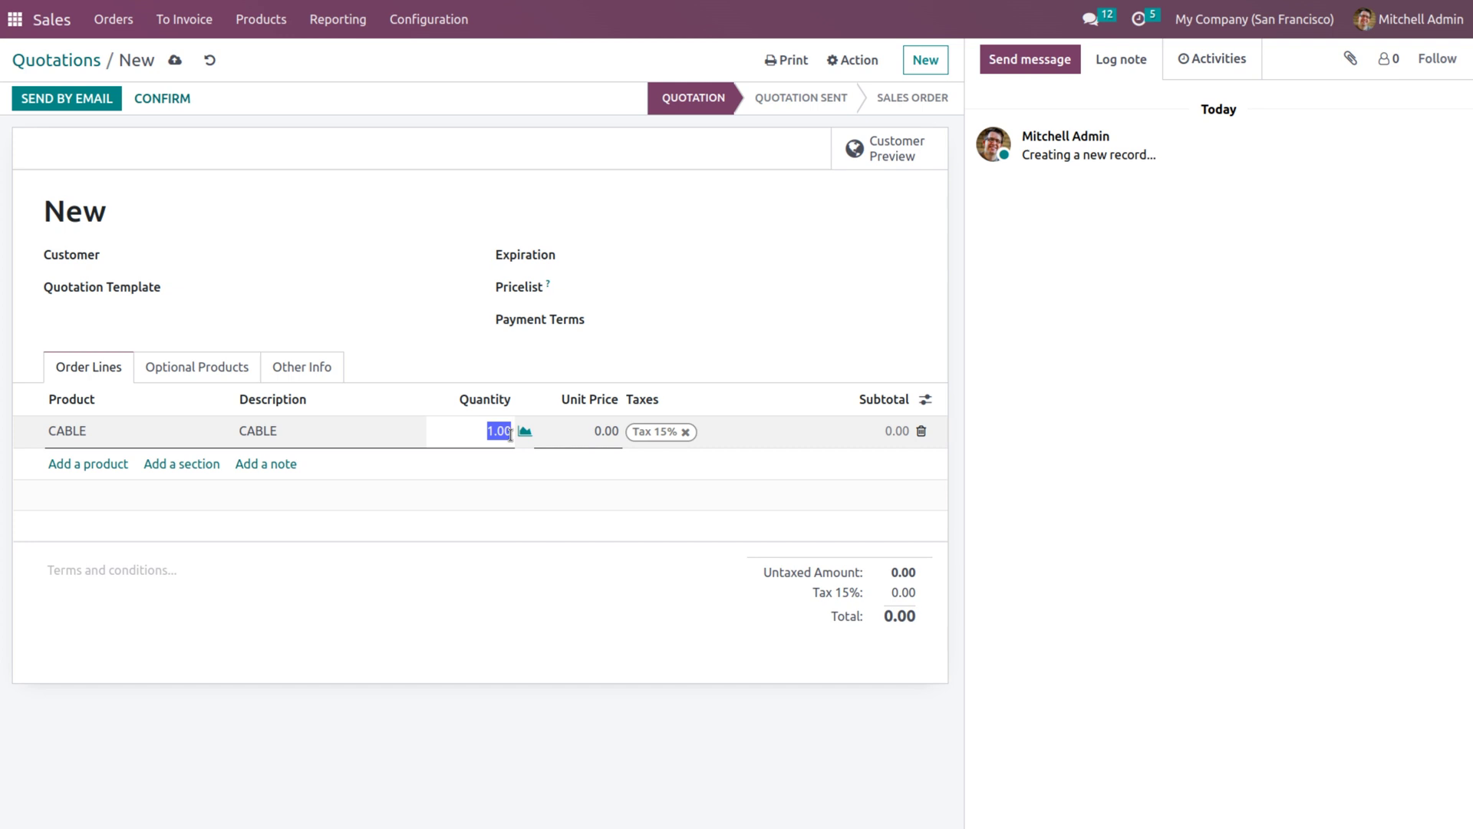
pyautogui.write('4')
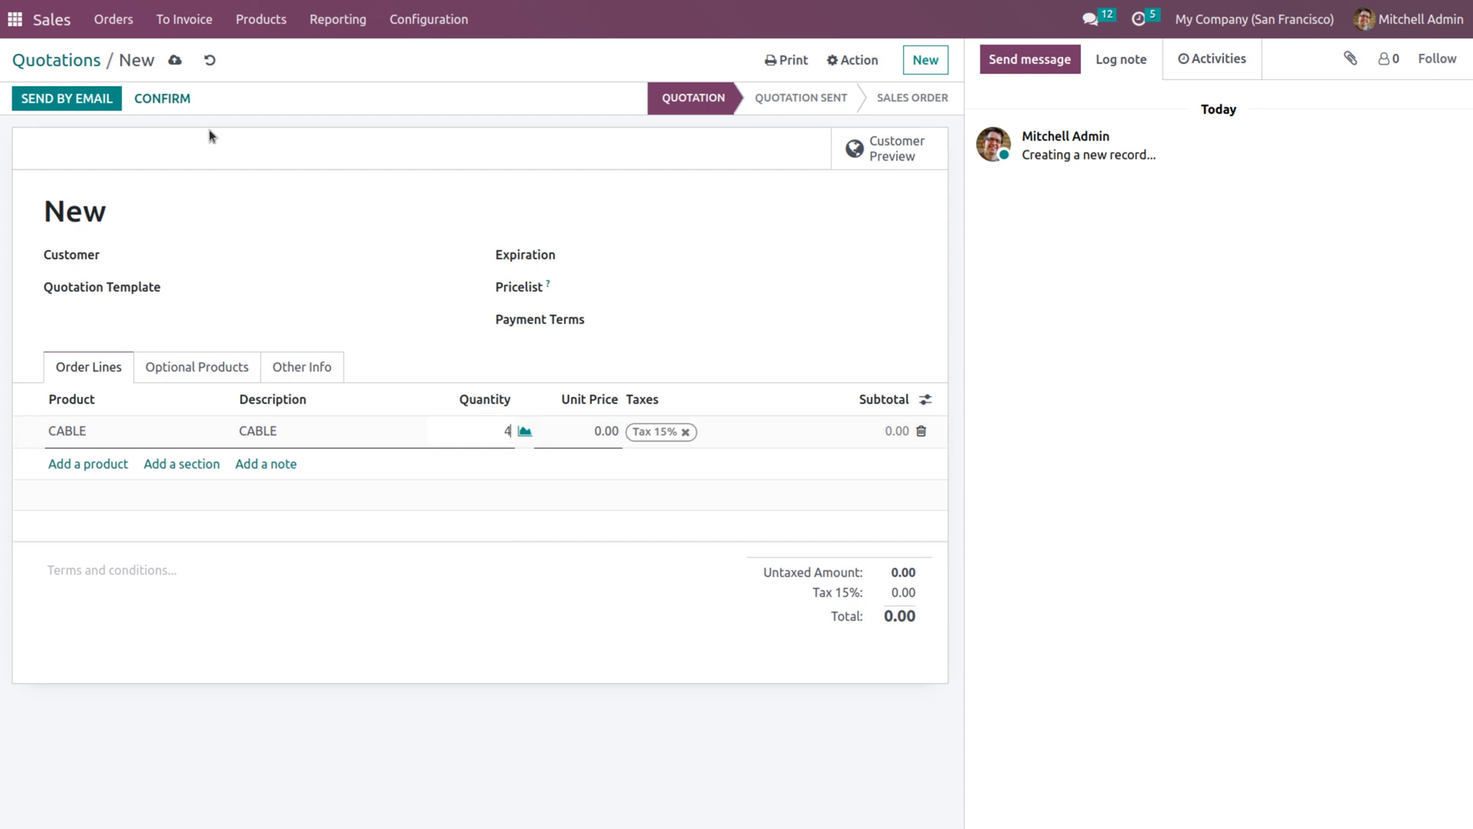
# Step: Set customer Deco Addict, save as S00033, confirm, and view its delivery transfers
pyautogui.click(175, 61)
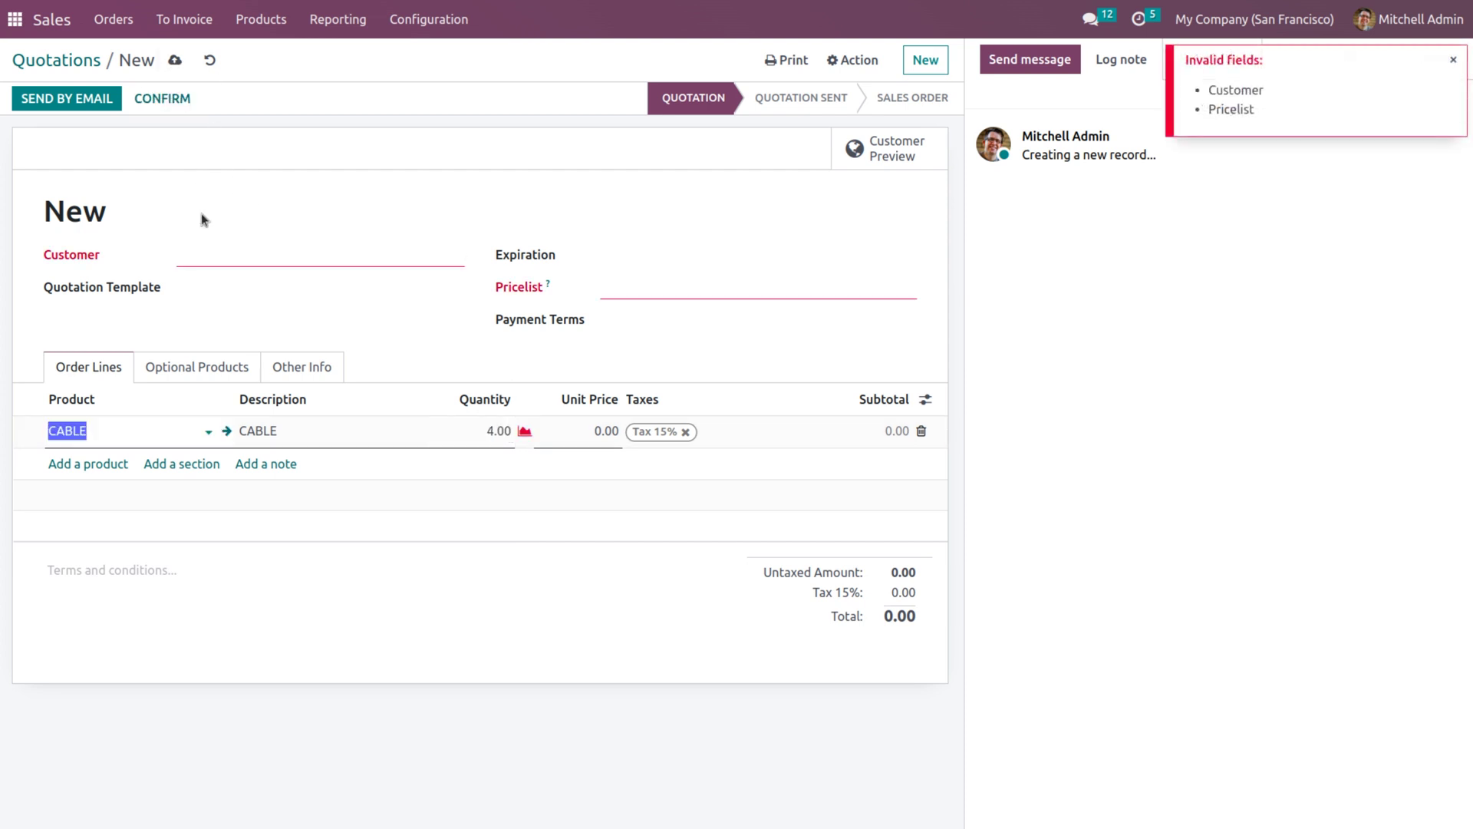
pyautogui.click(213, 252)
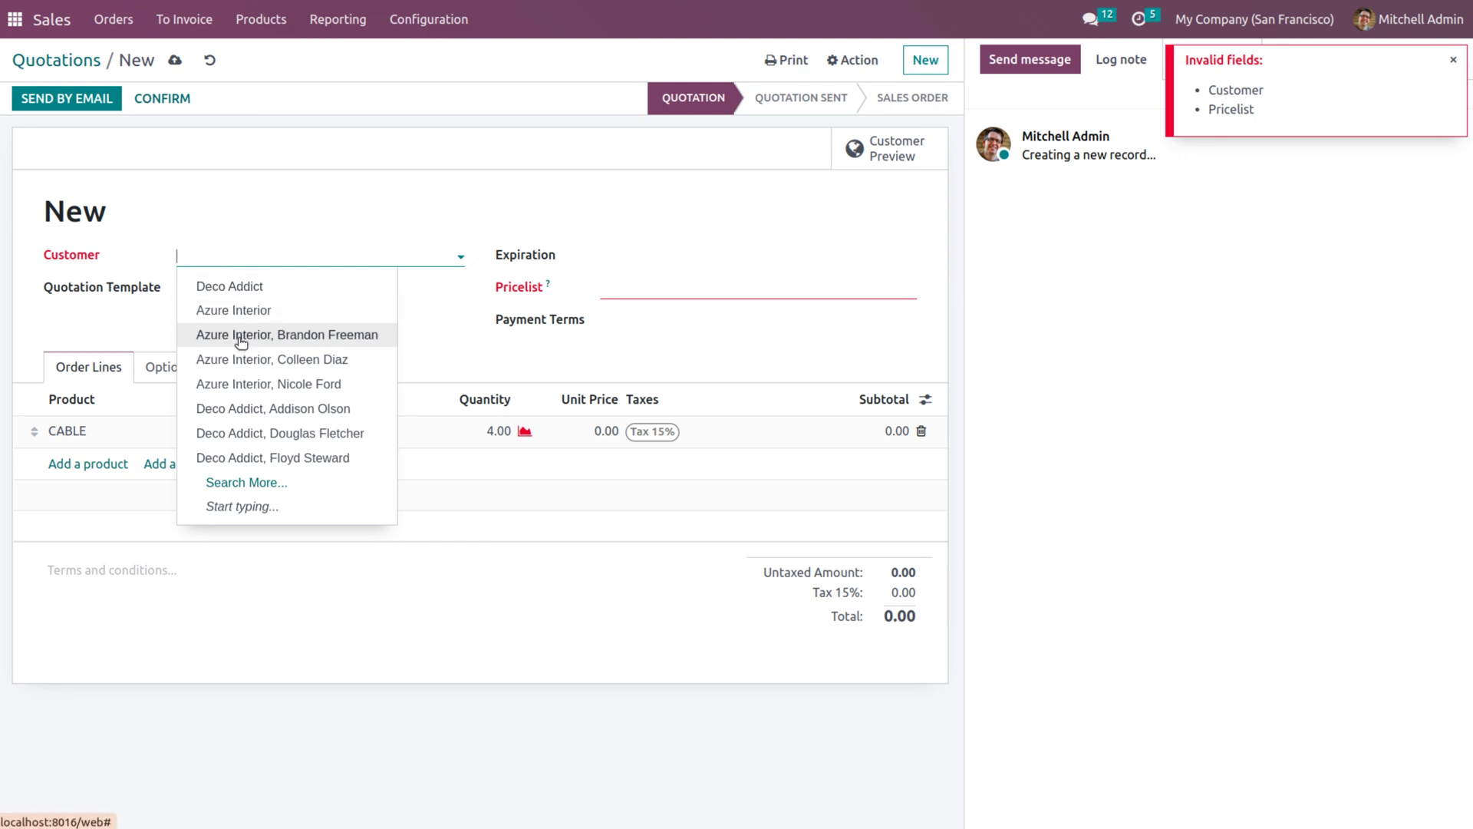
pyautogui.click(245, 287)
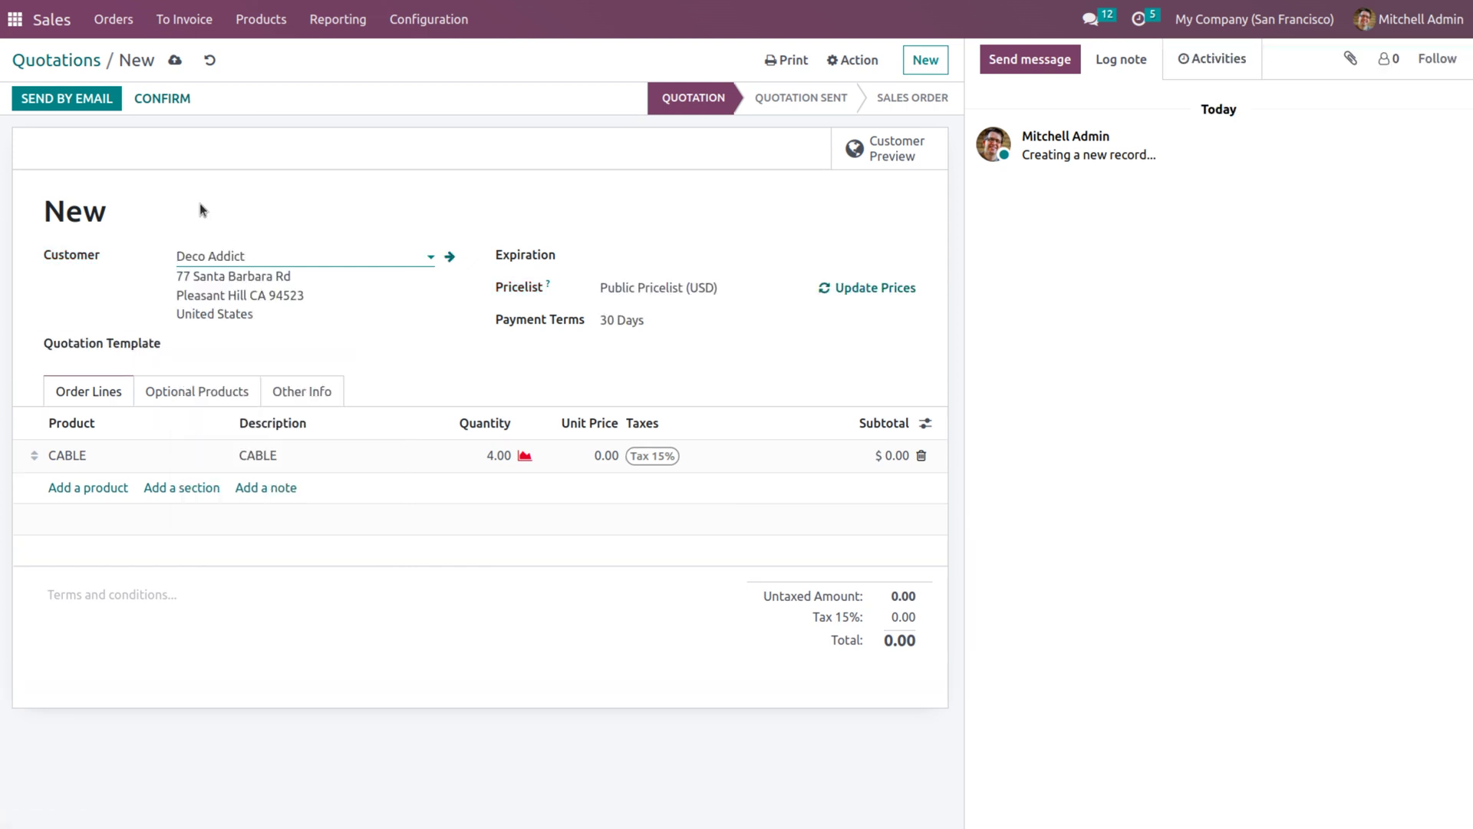
pyautogui.click(175, 60)
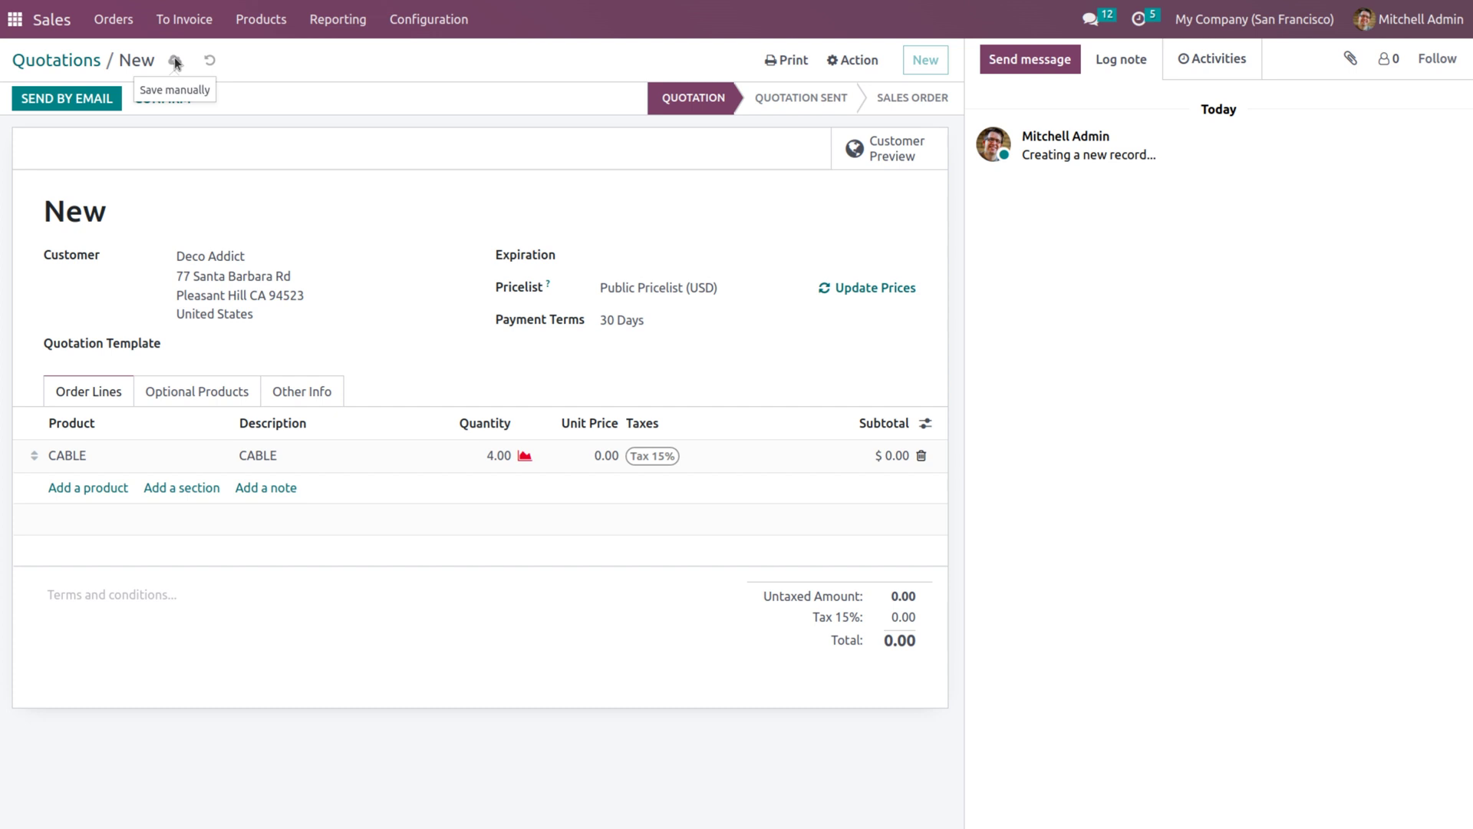
pyautogui.click(159, 100)
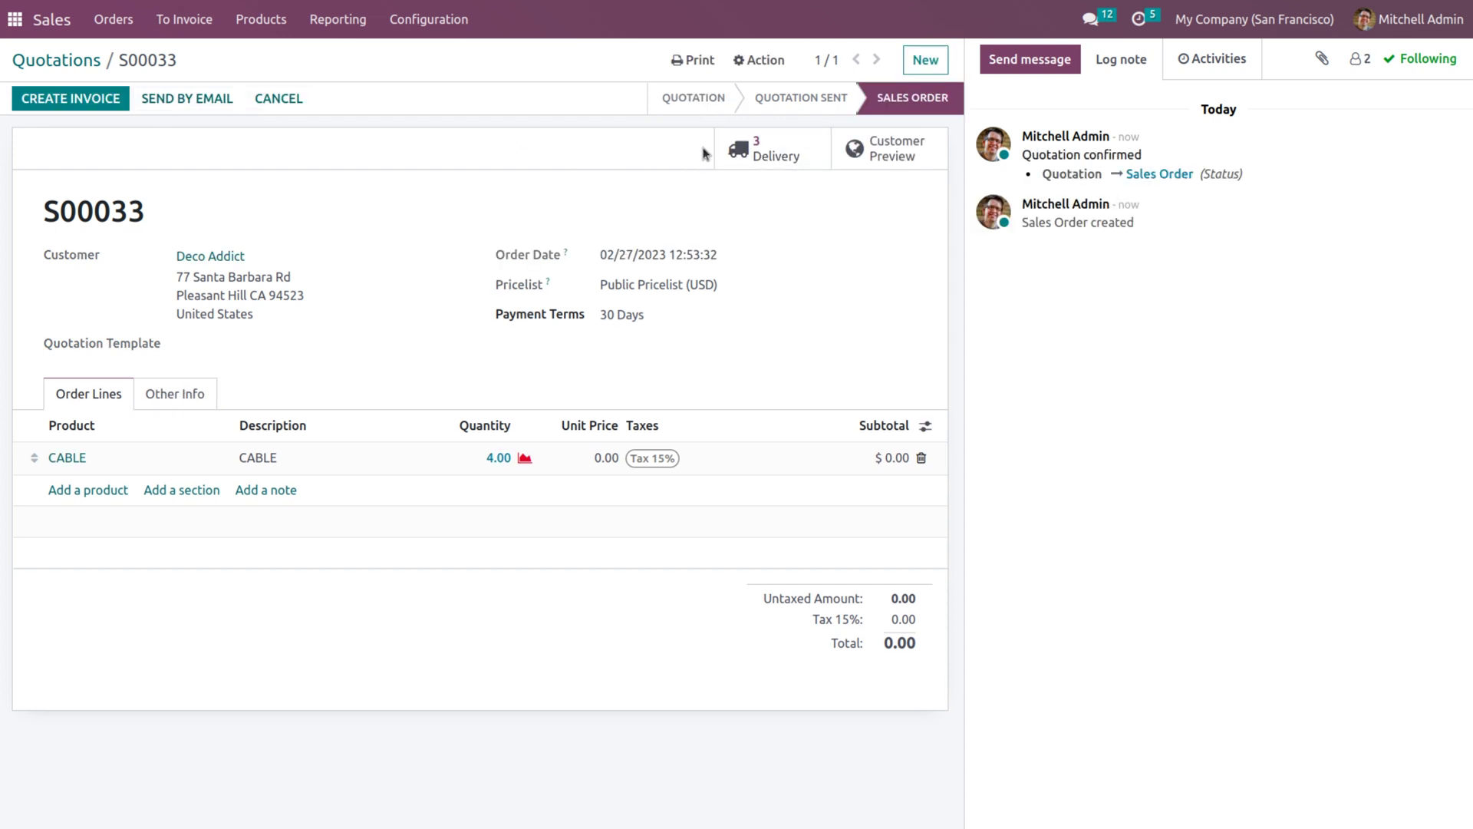
pyautogui.click(790, 153)
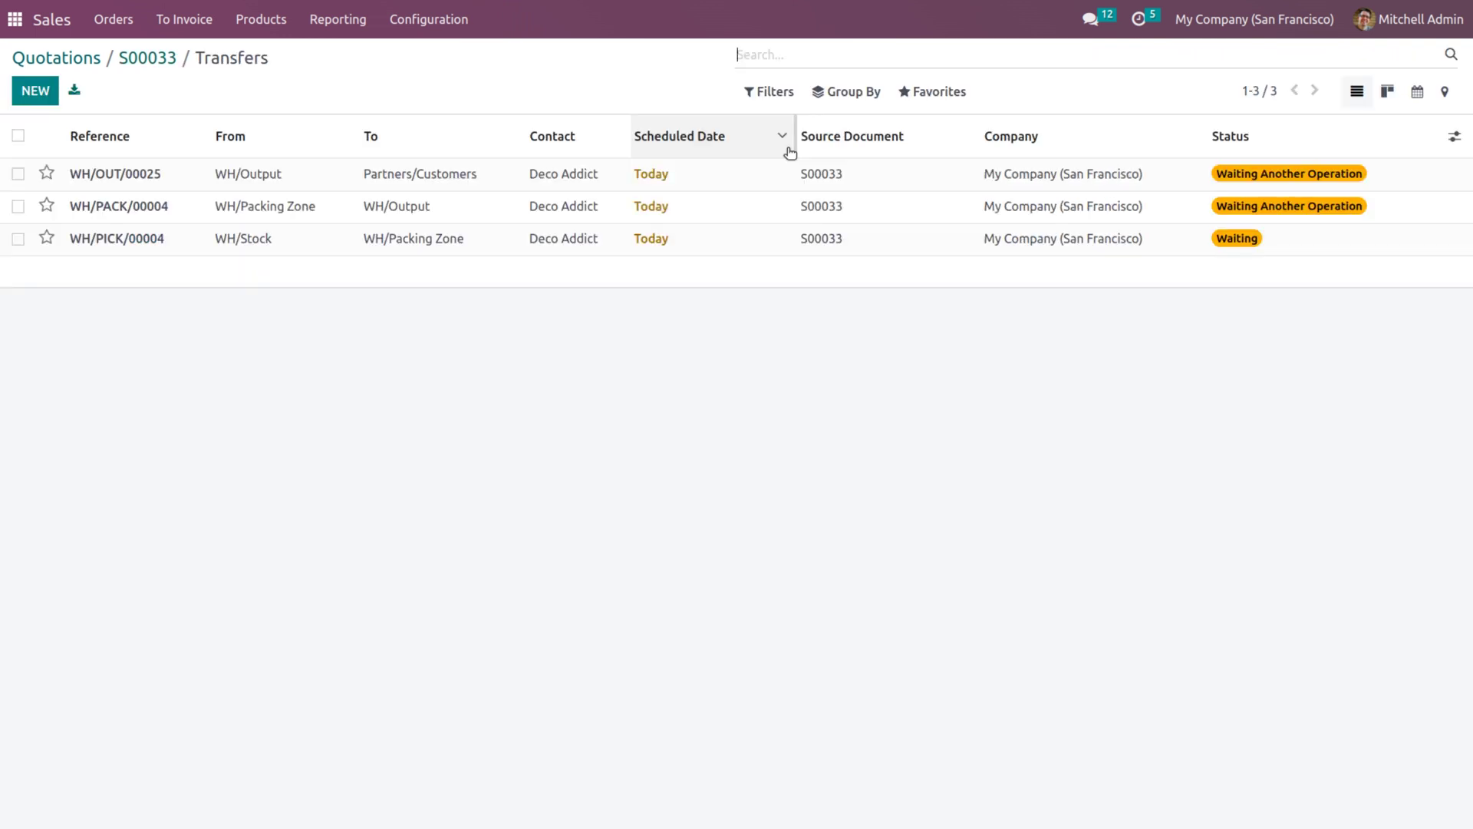